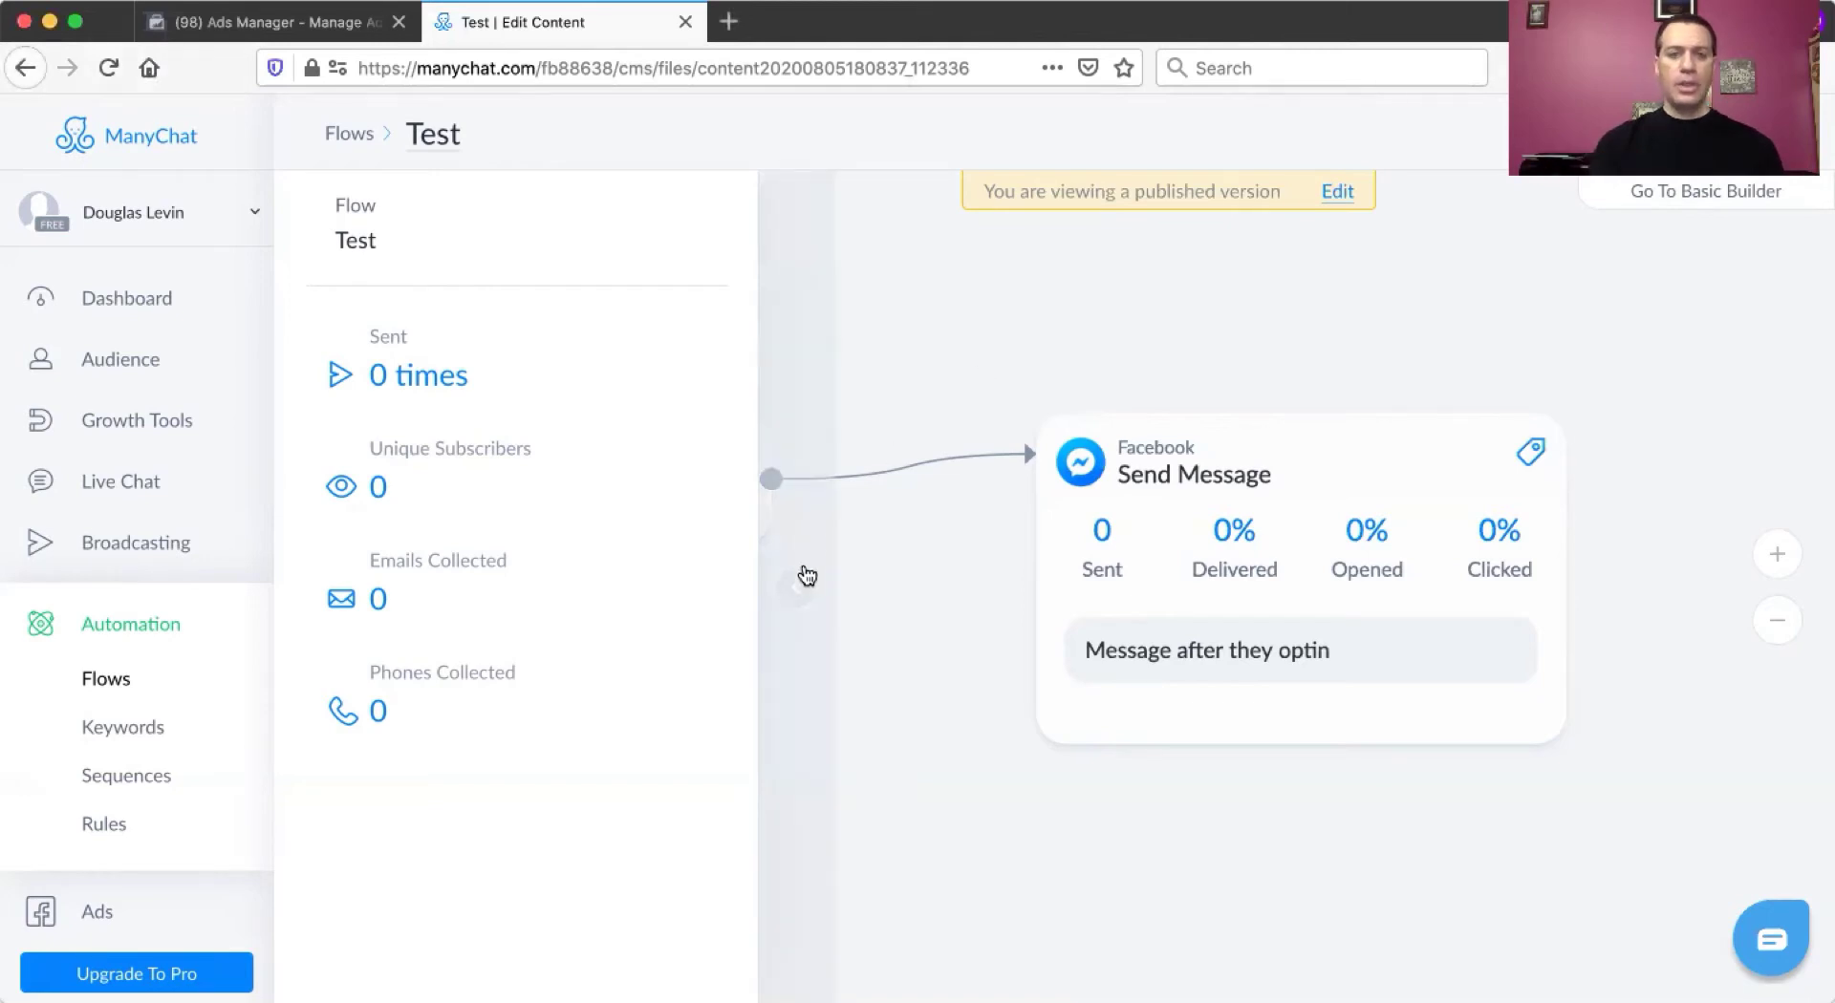
# - Reopen the Test flow from the Flows list and switch it into edit mode
pyautogui.click(794, 587)
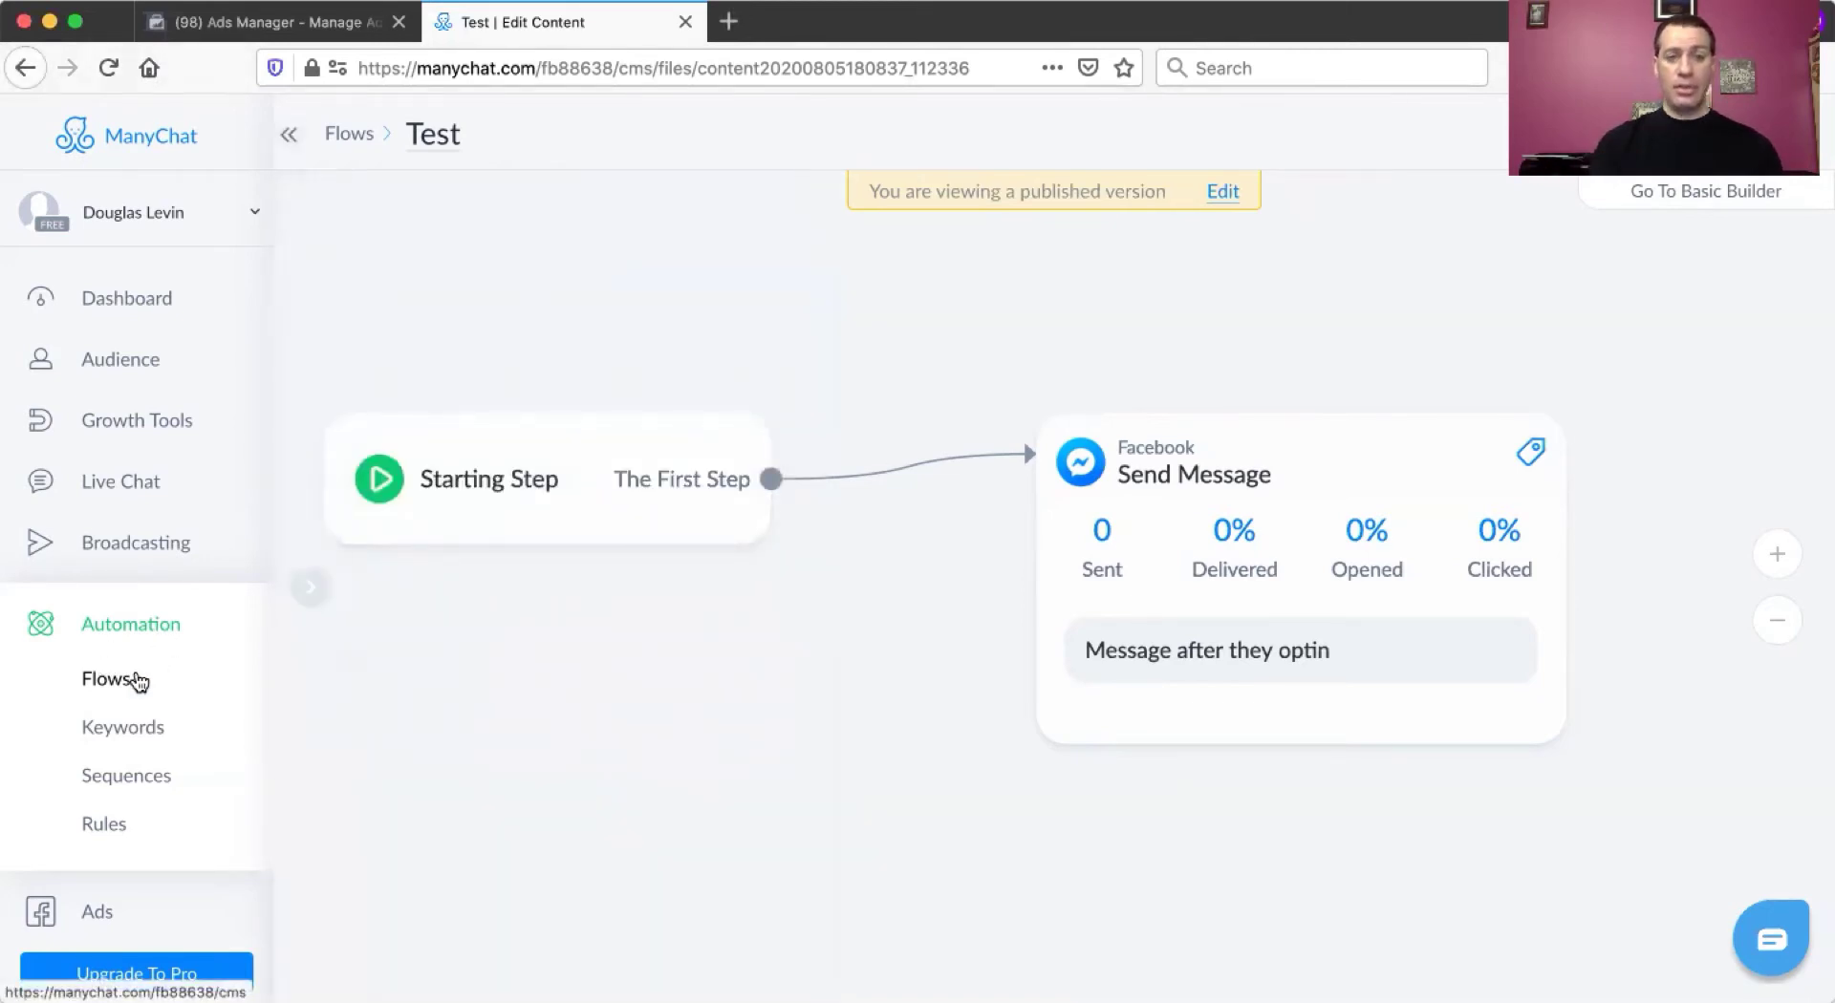
pyautogui.click(139, 679)
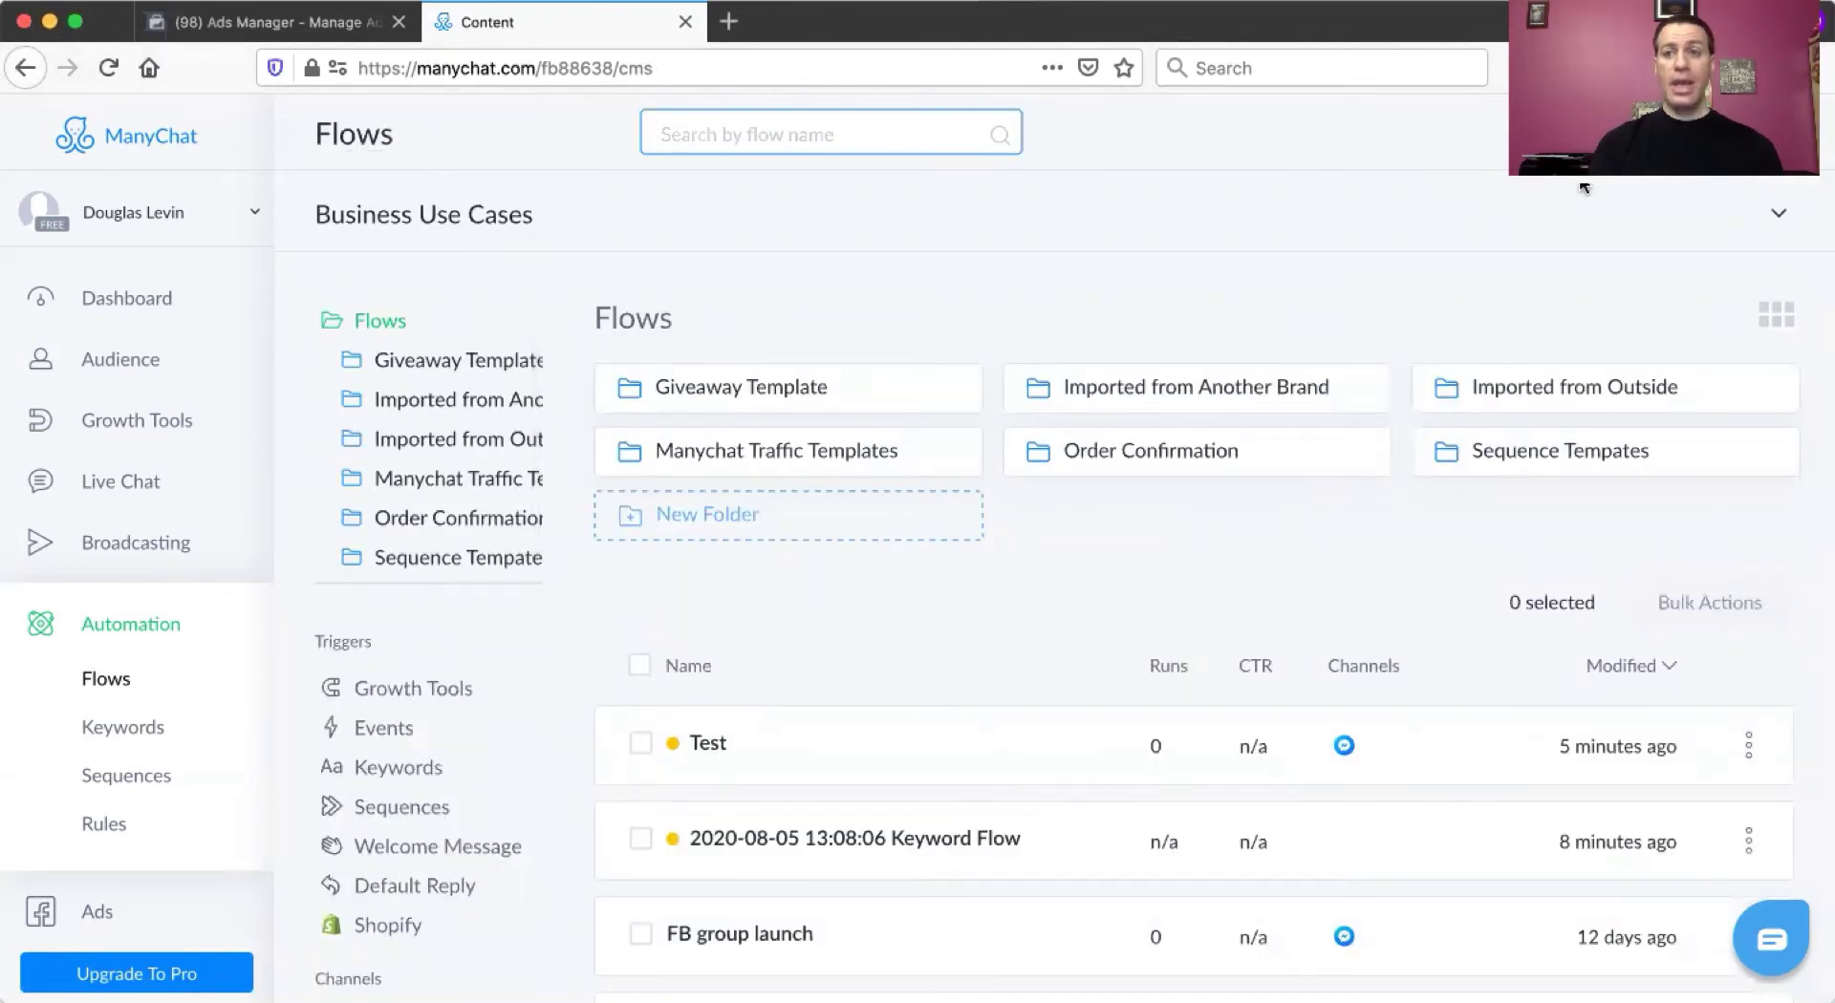
pyautogui.click(730, 745)
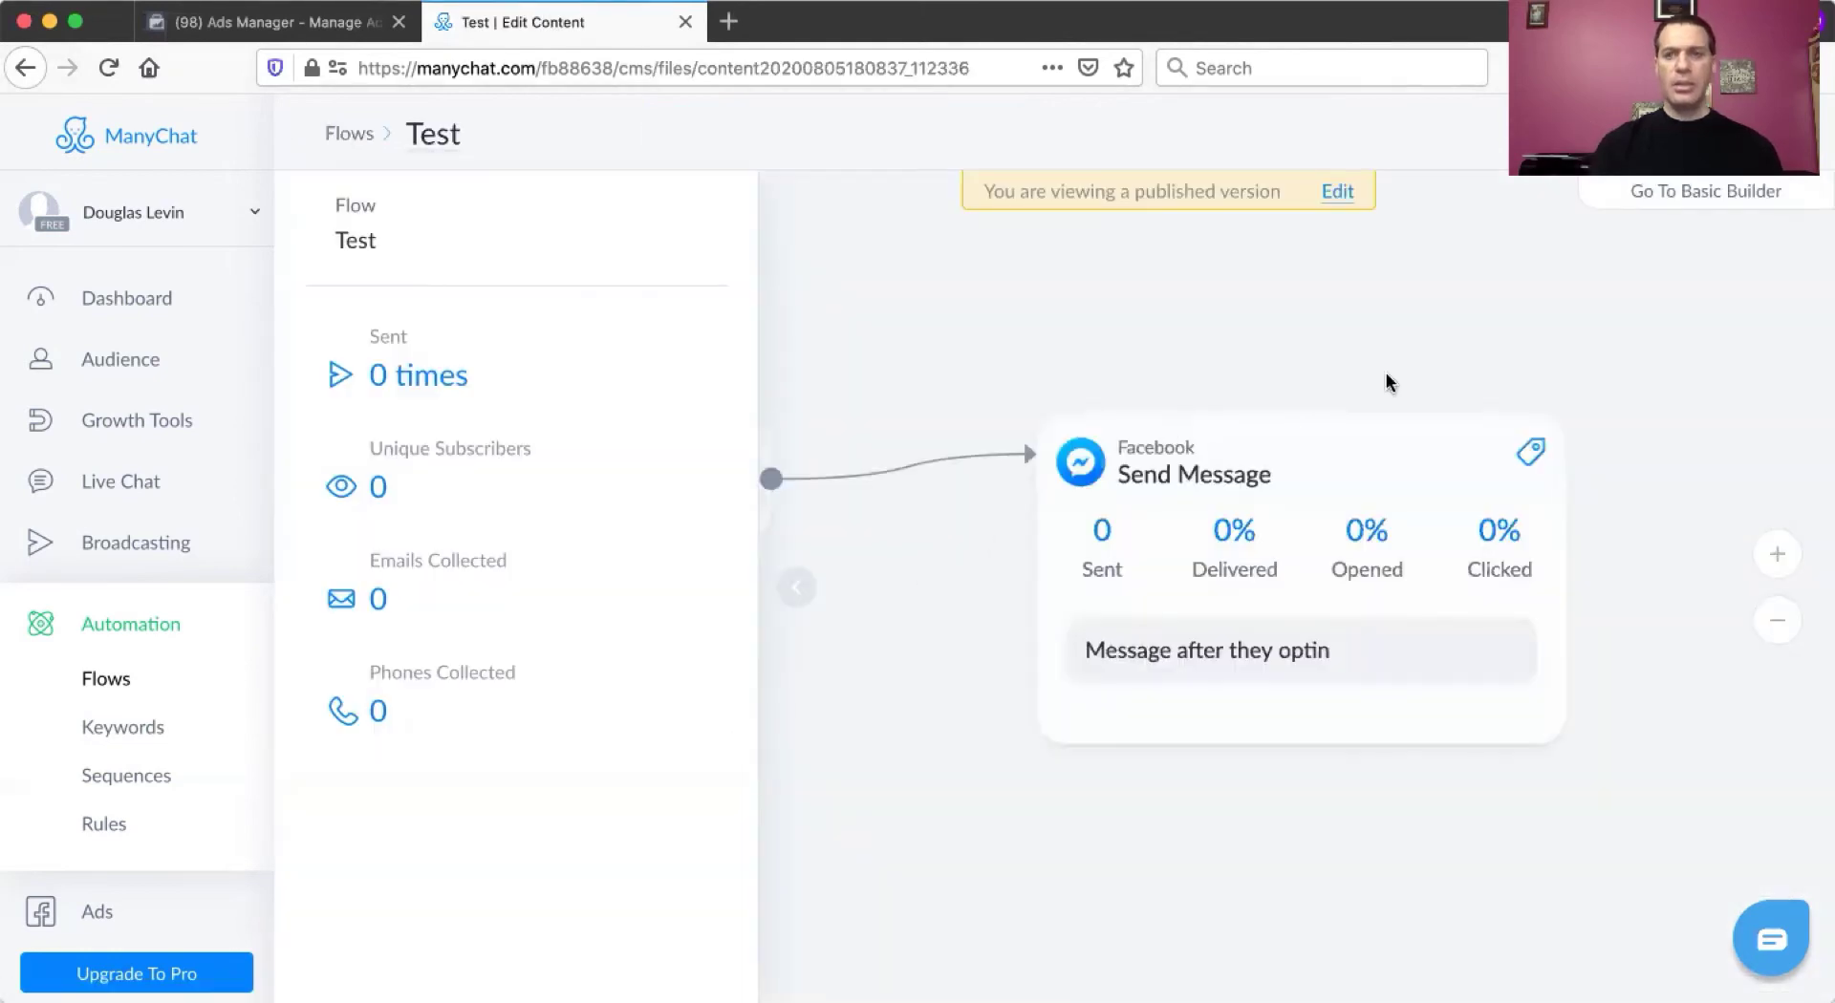
pyautogui.click(1584, 202)
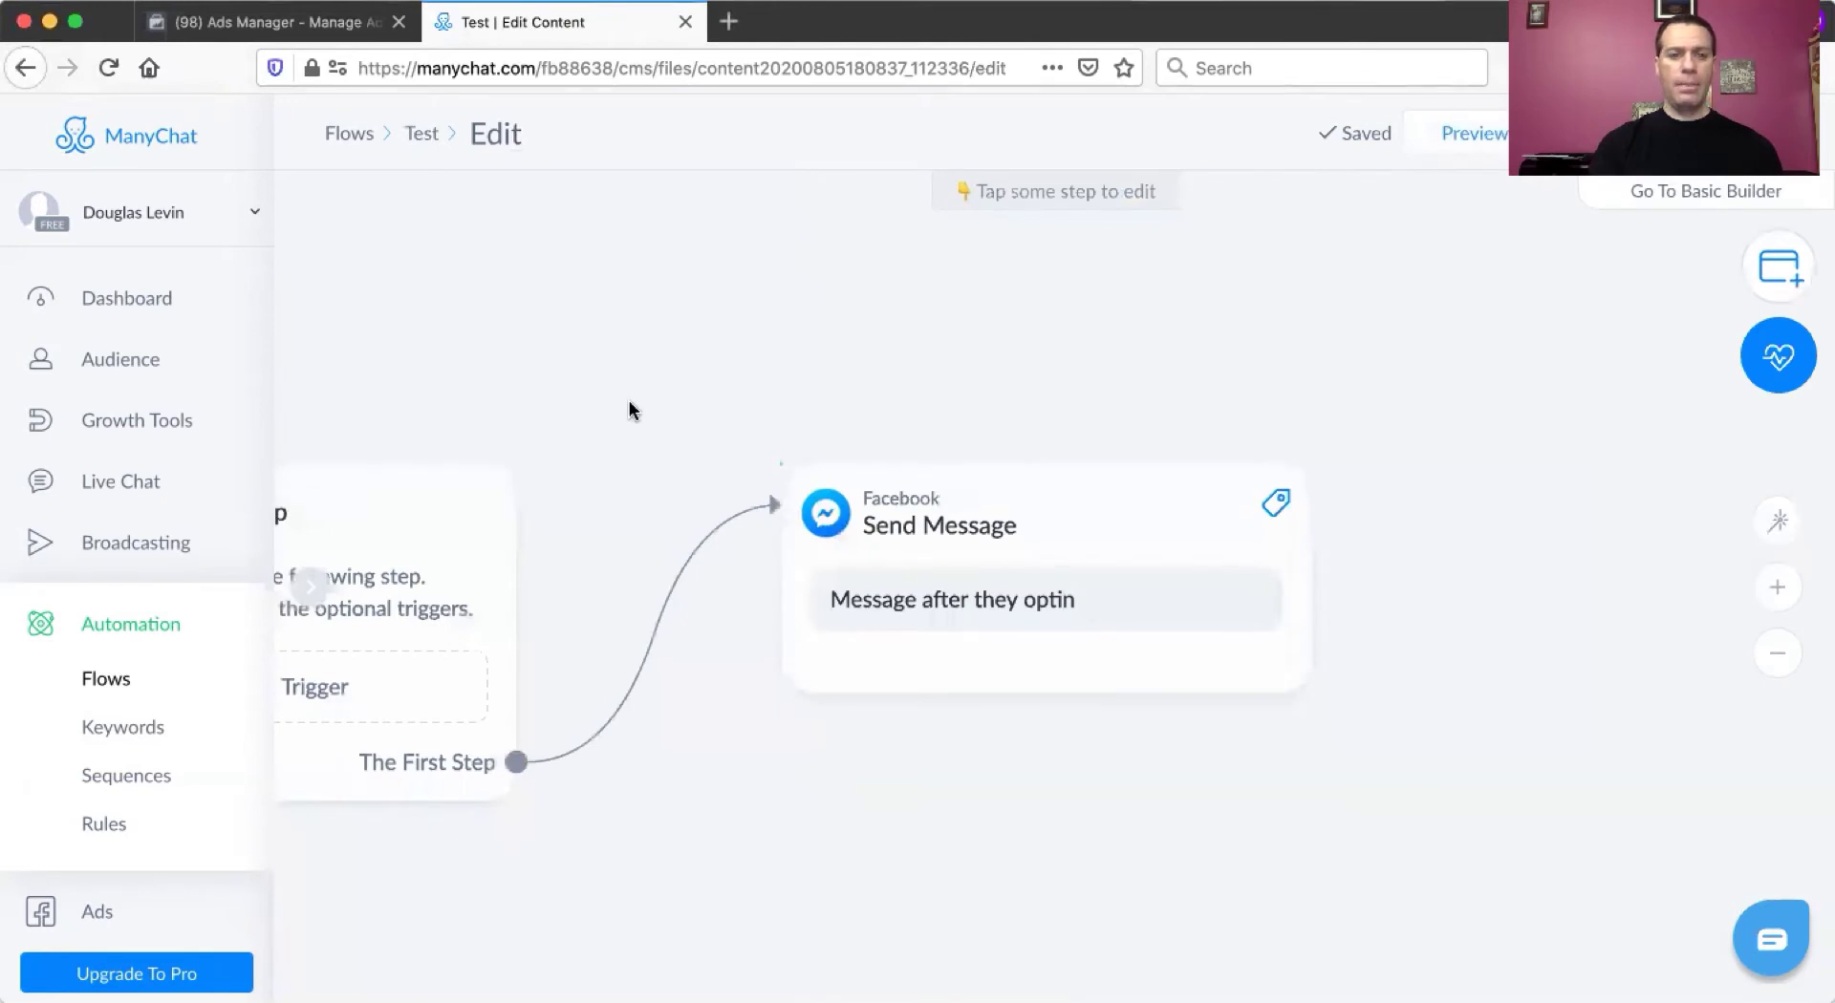
# - Inspect the Send Message step's settings, then bring up the add-step menu
pyautogui.click(1200, 659)
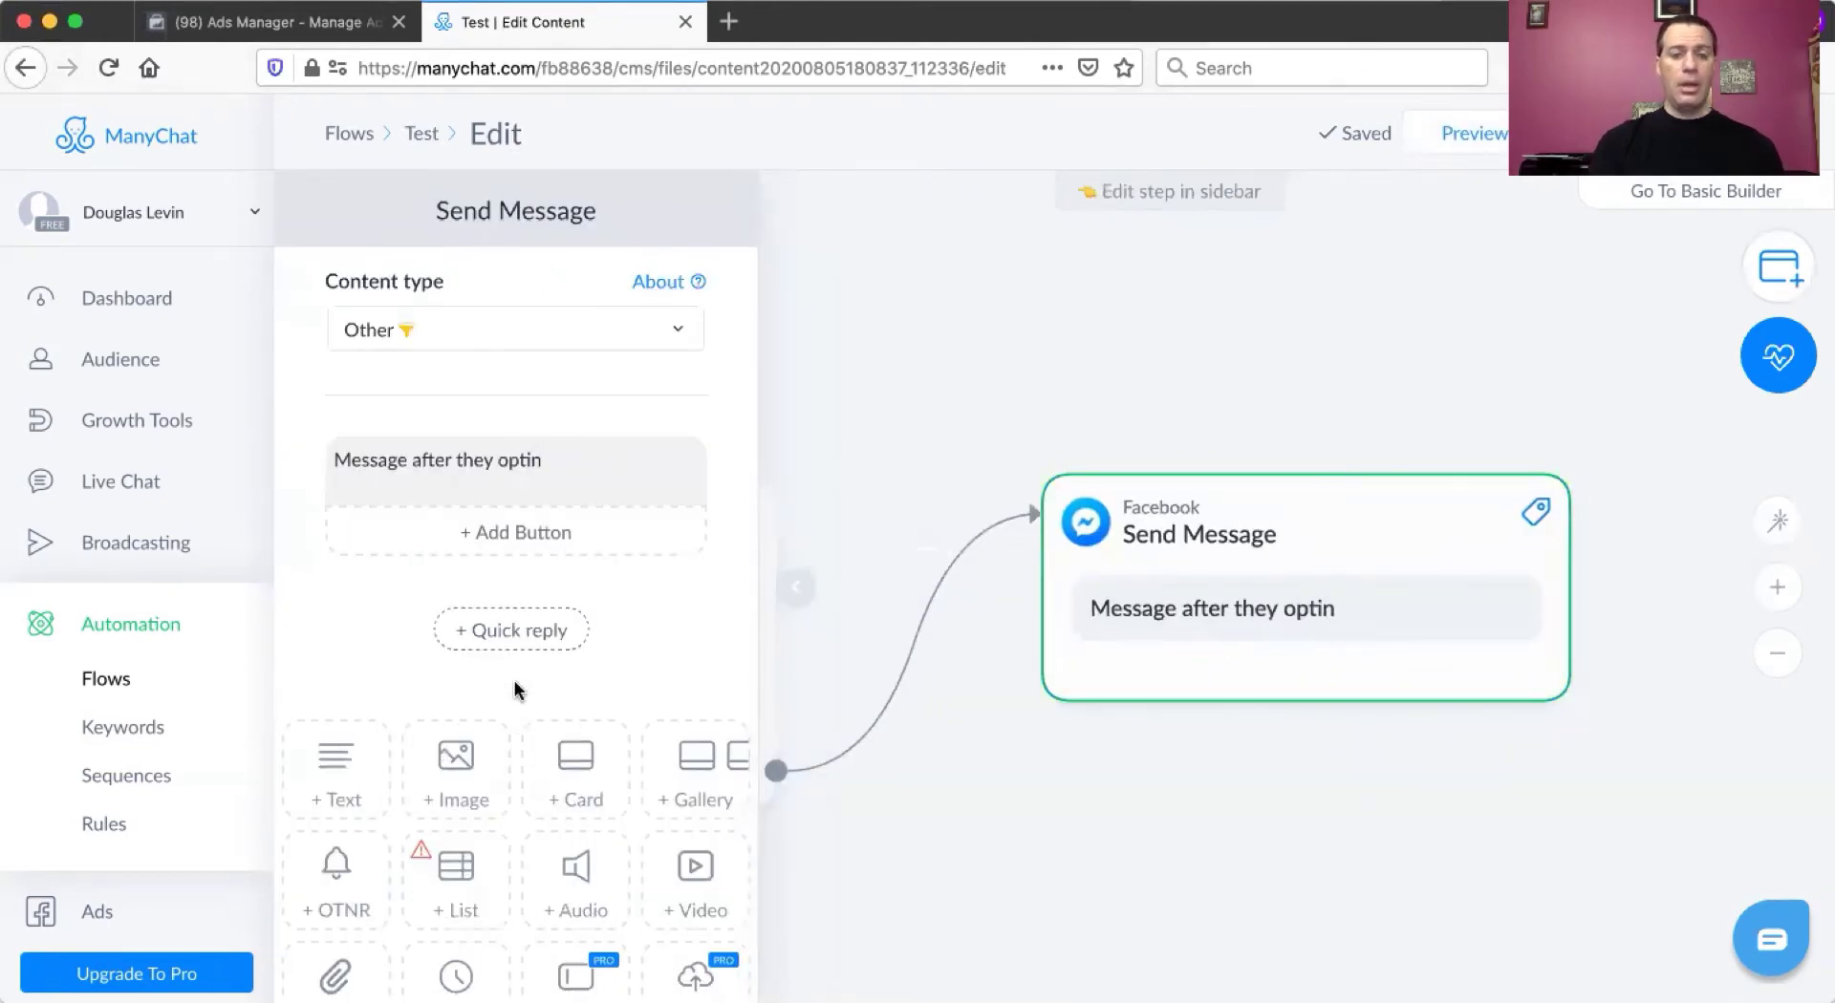
pyautogui.click(1228, 395)
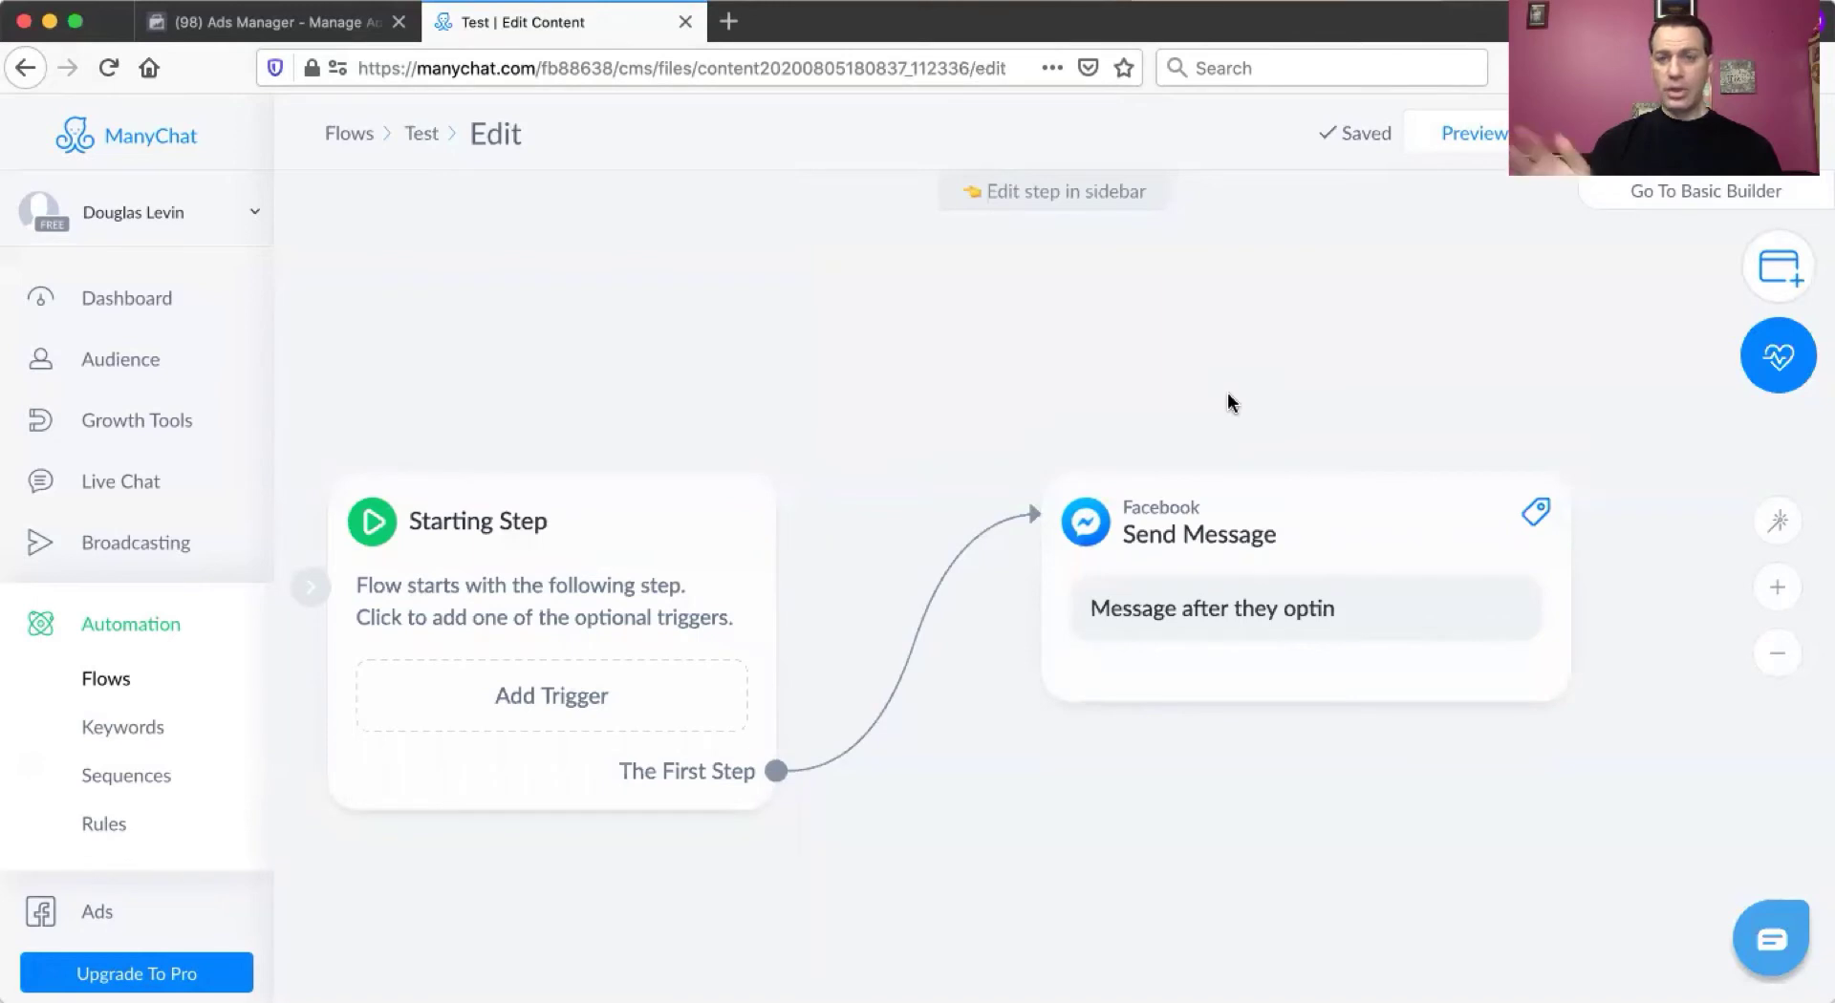
pyautogui.click(1292, 581)
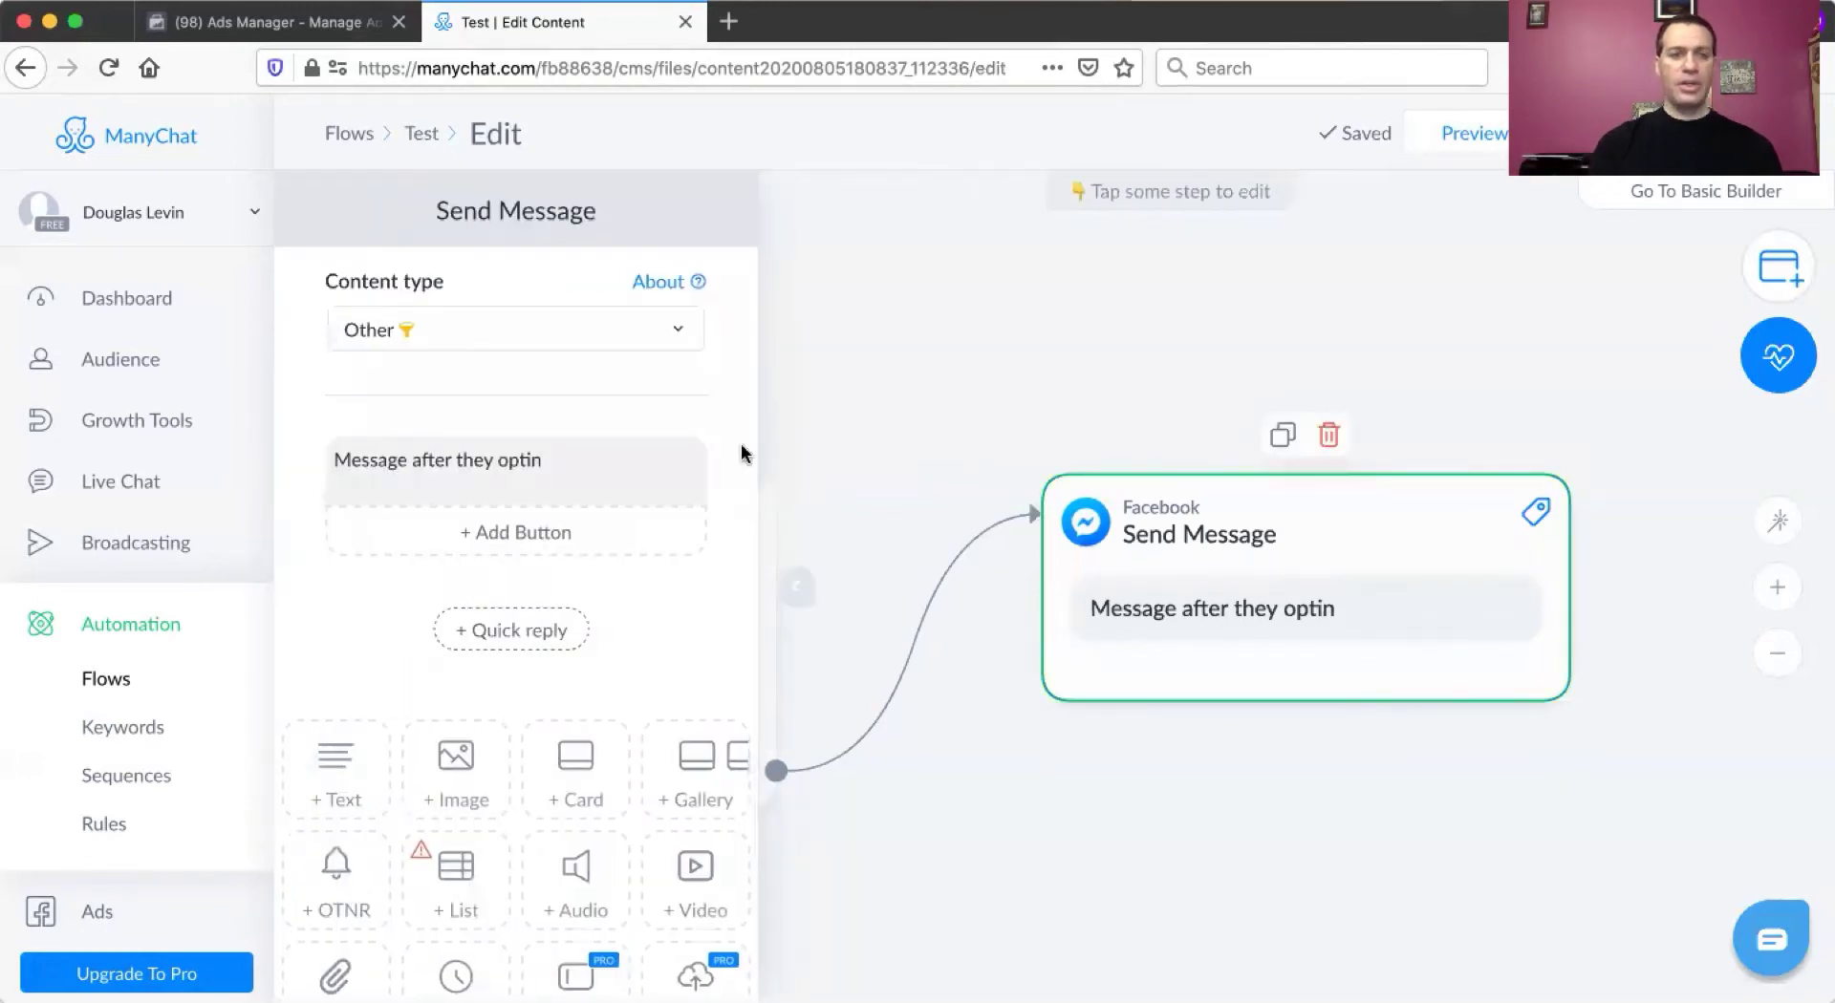
pyautogui.scroll(-3, 489, 581)
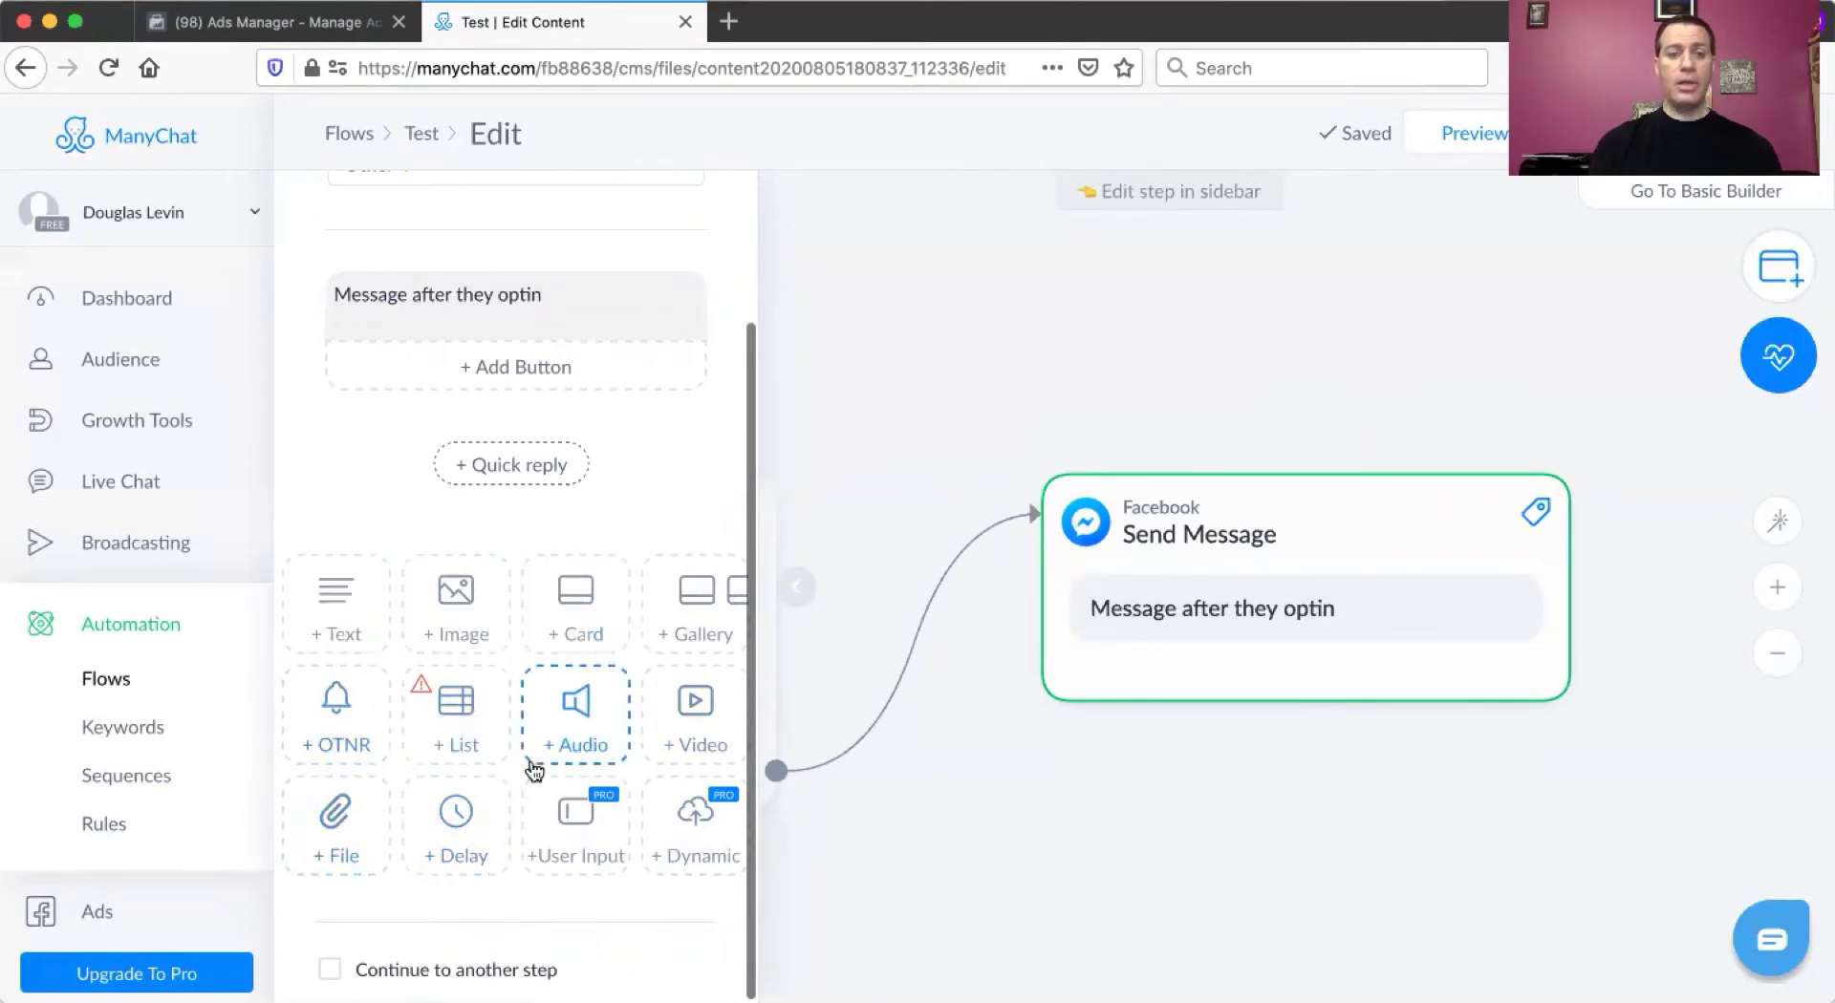
pyautogui.scroll(3, 573, 745)
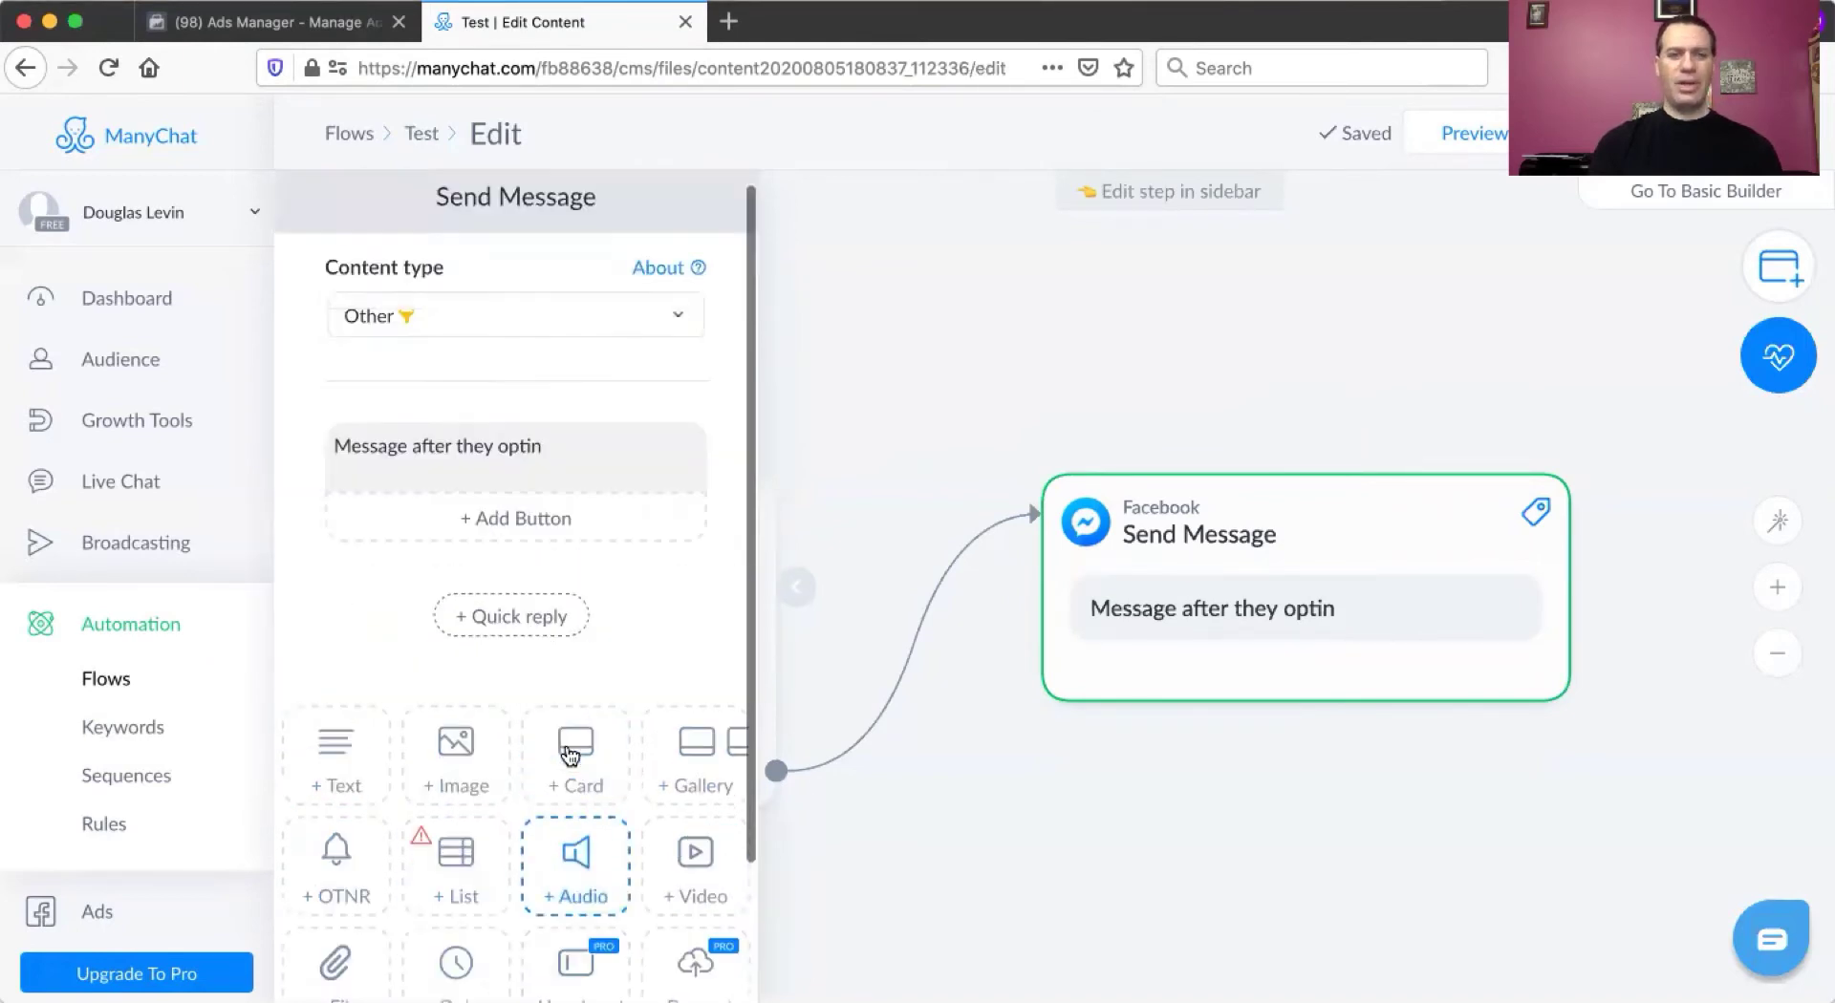
pyautogui.click(801, 591)
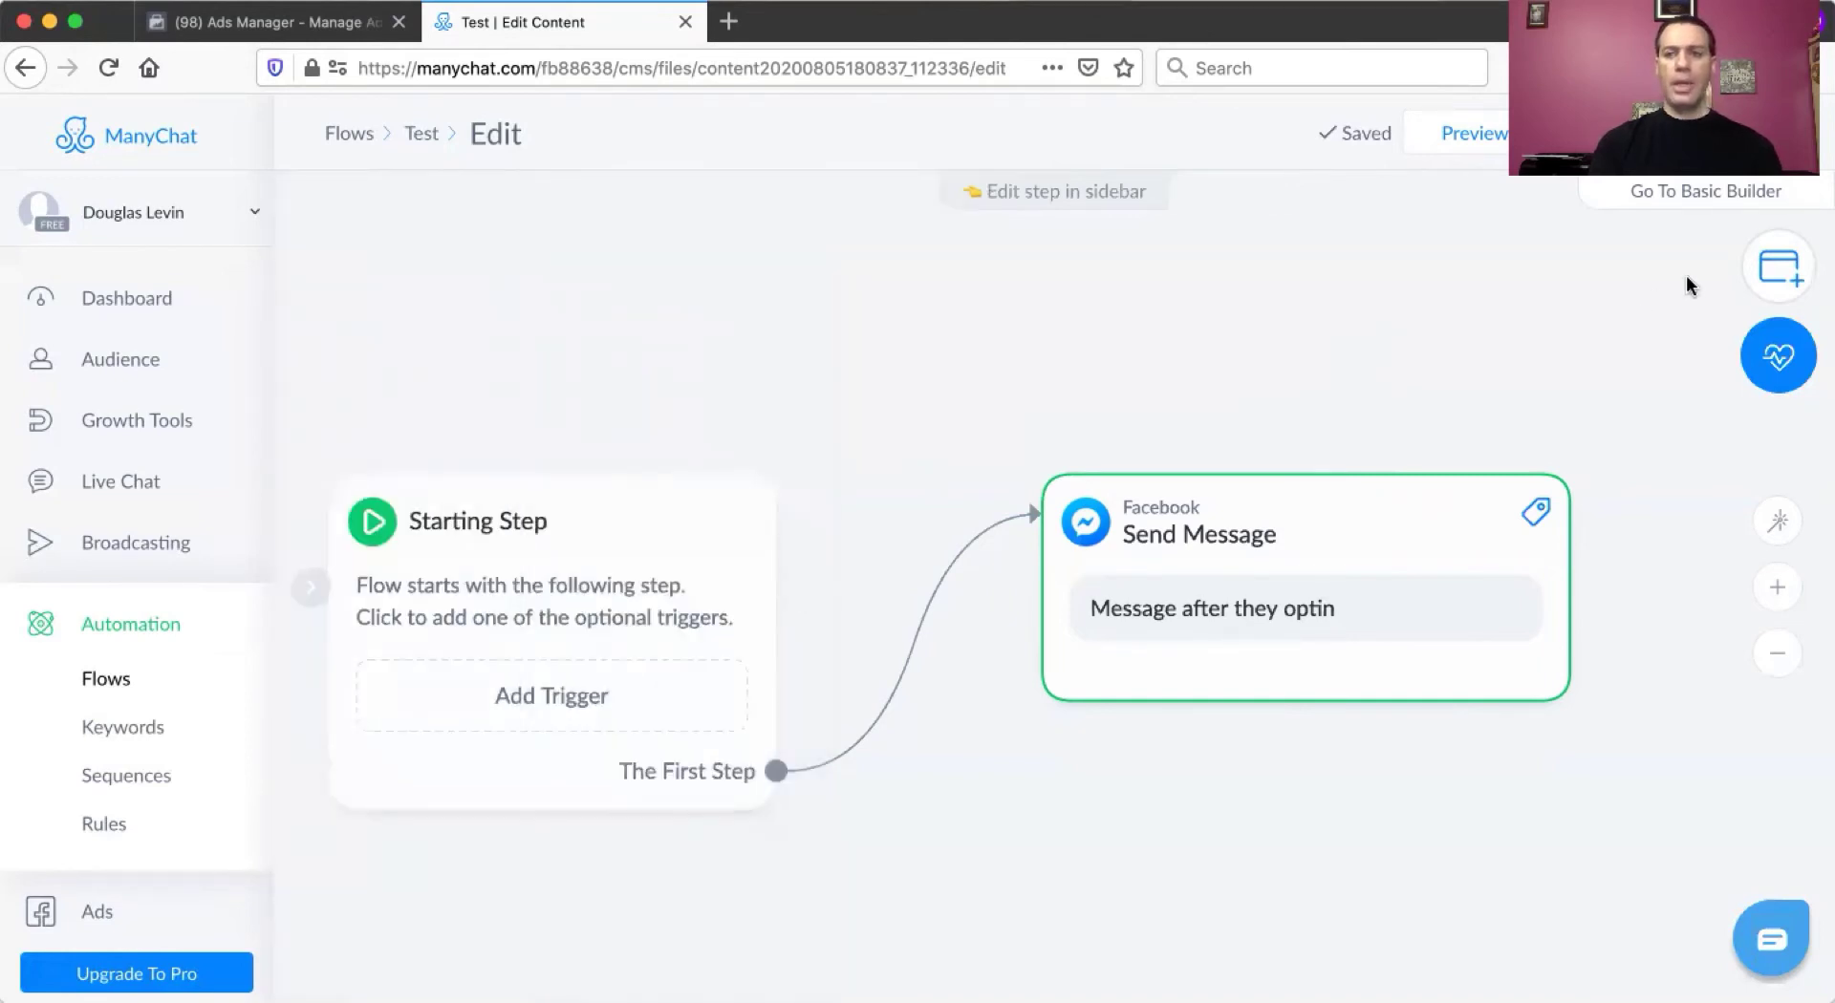
pyautogui.click(1761, 268)
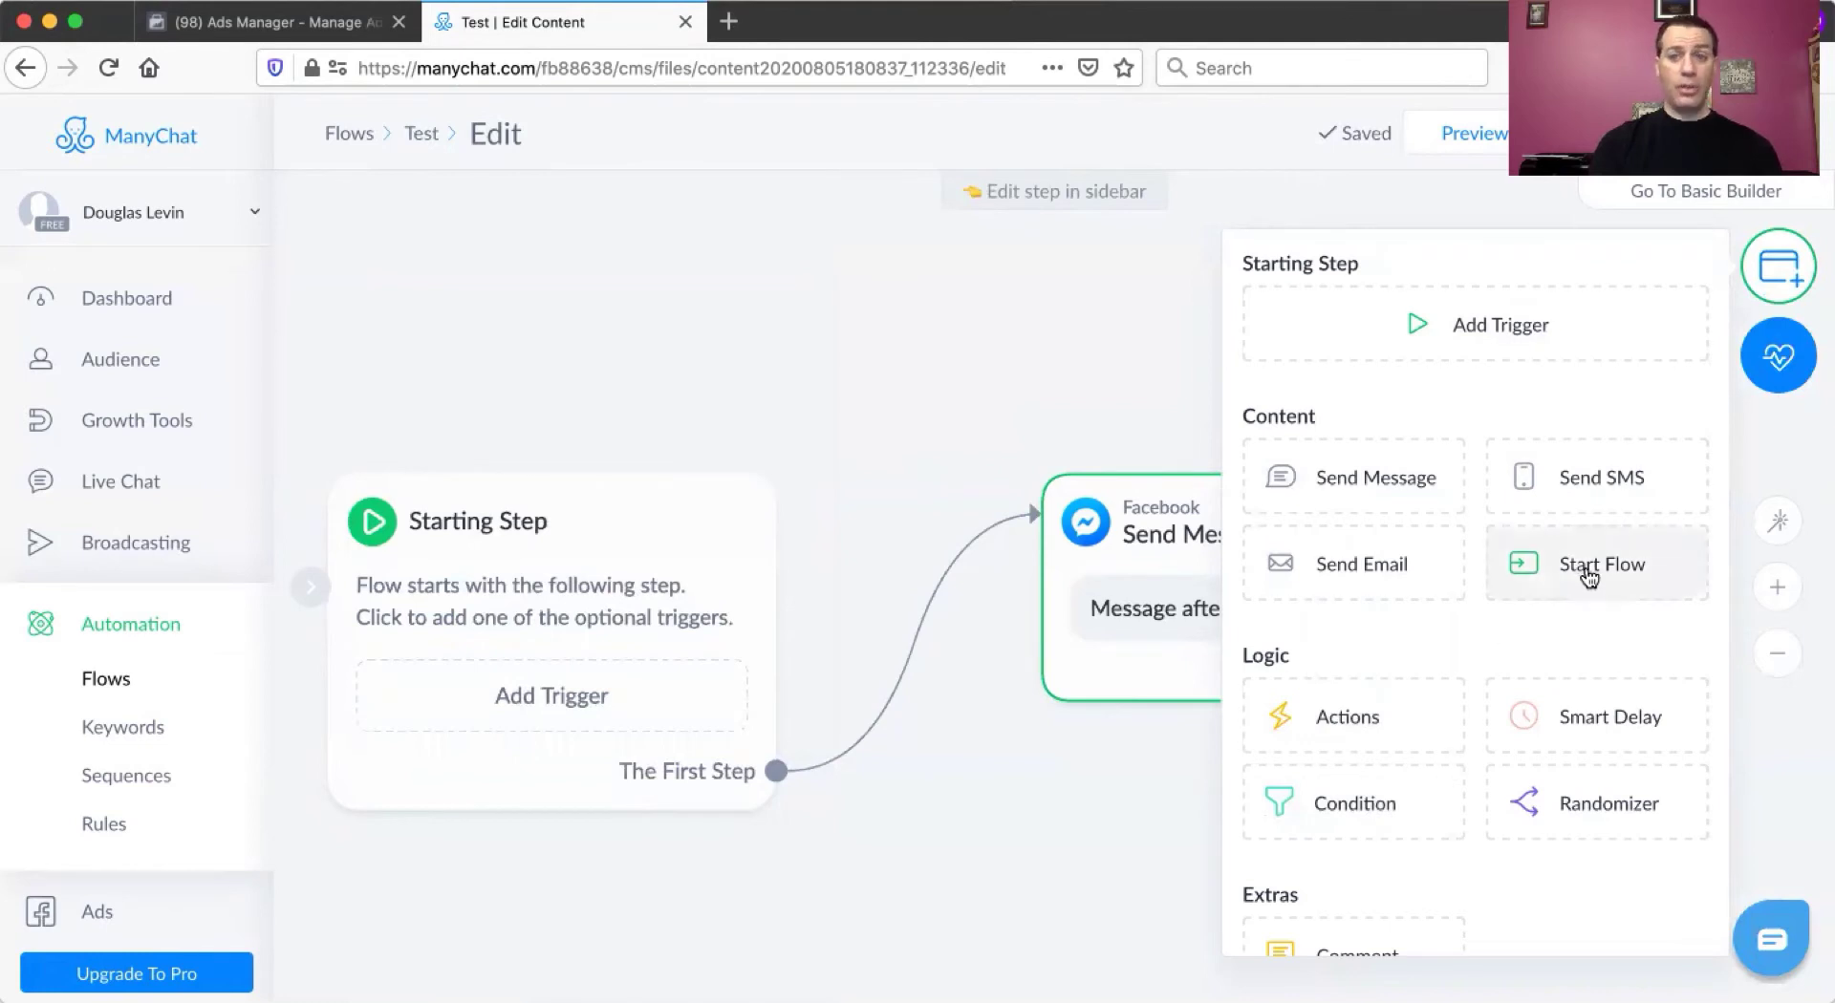
# - Browse the step-type palette, dismiss it, and deselect the Send Message step
pyautogui.scroll(-1, 1527, 619)
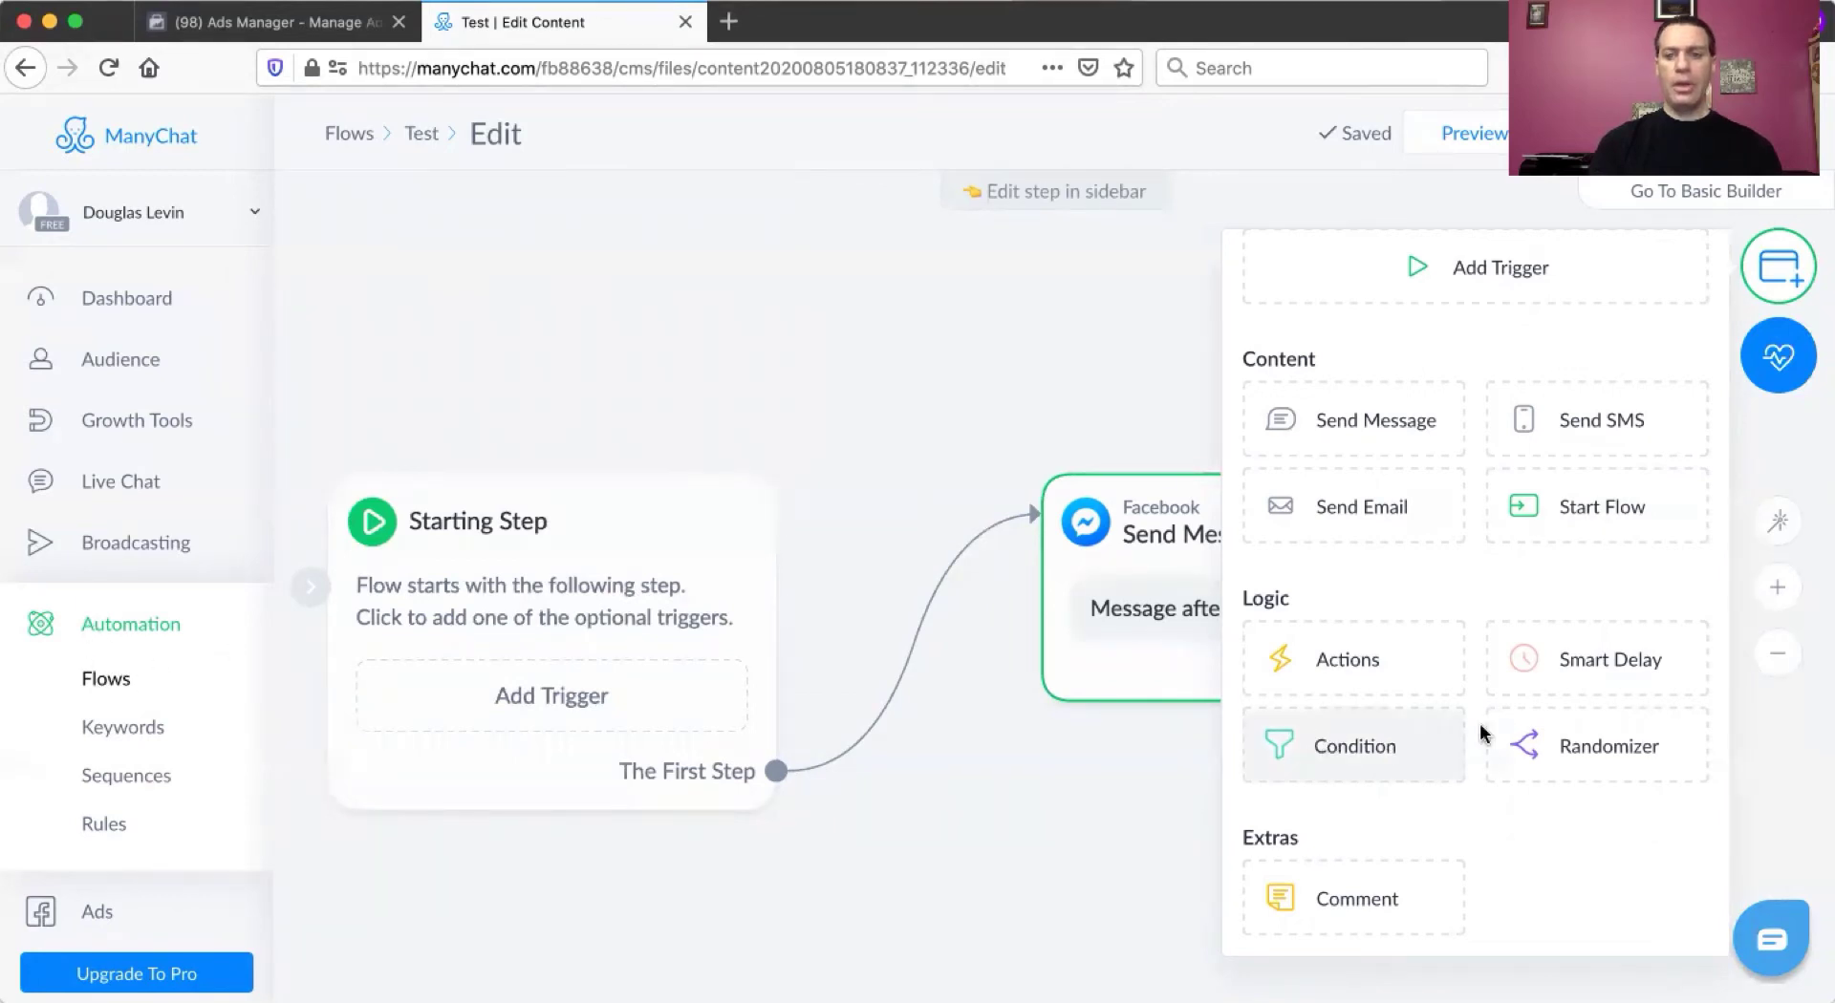
pyautogui.scroll(1, 1459, 806)
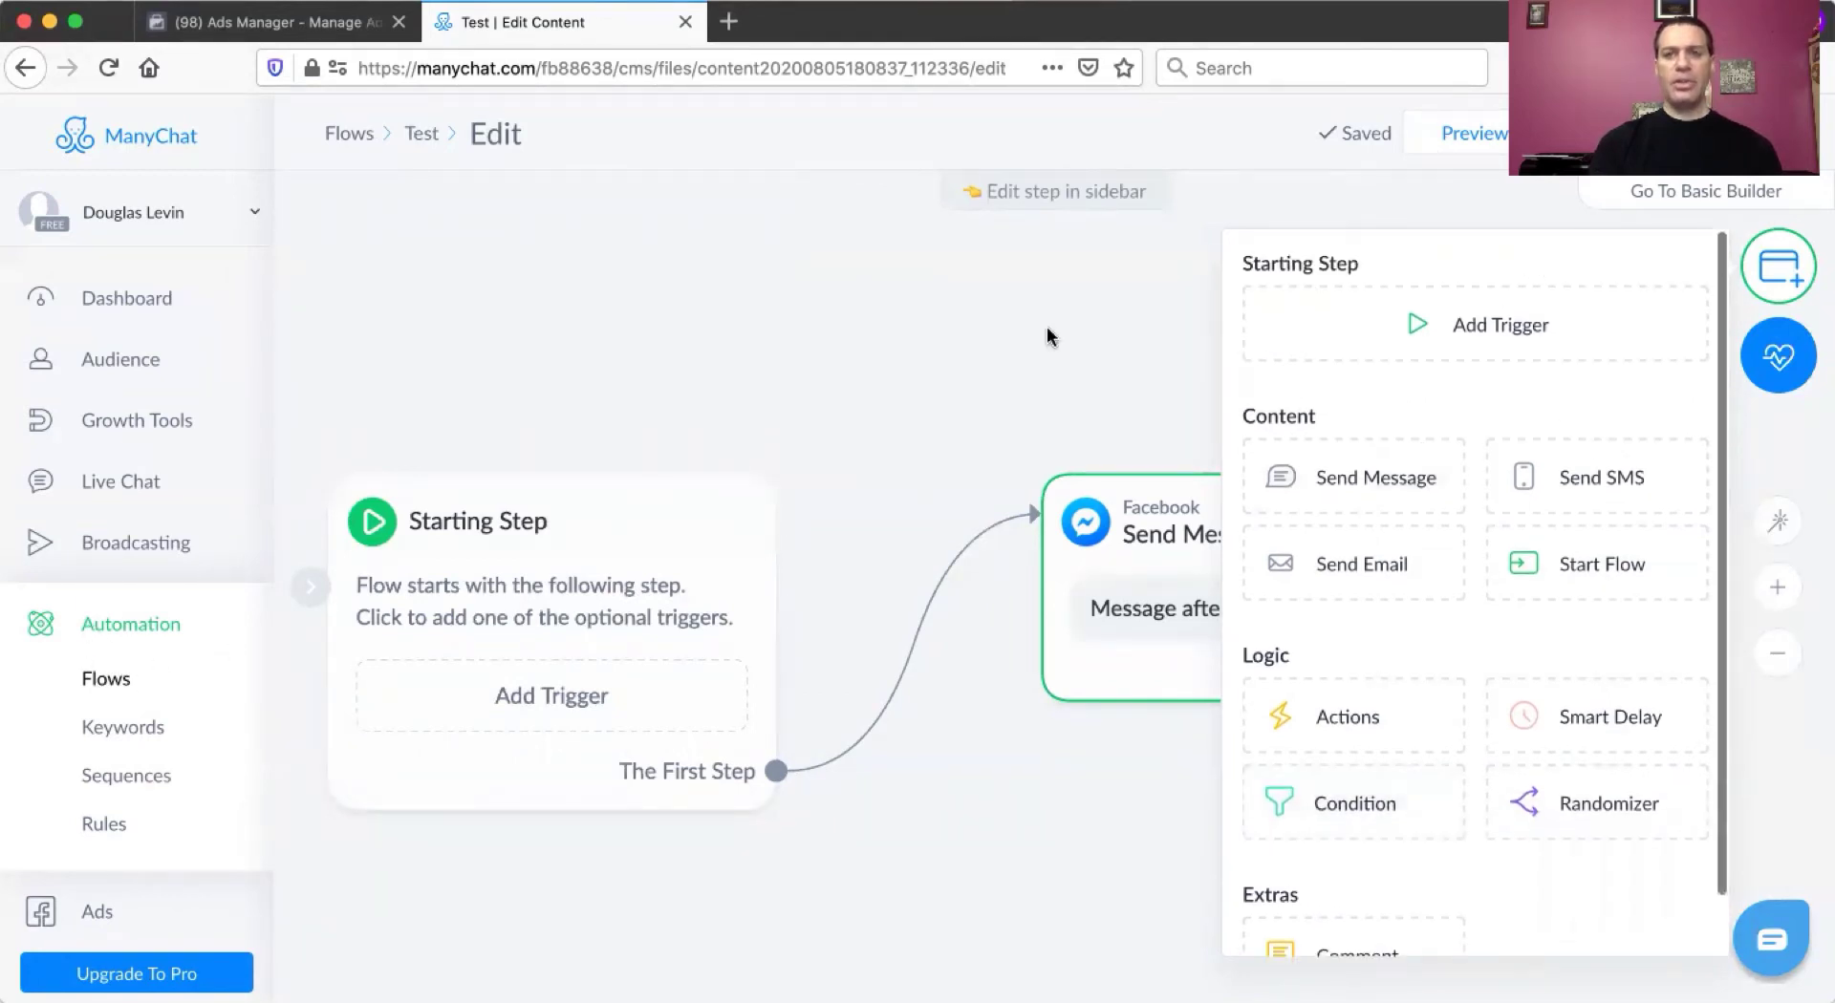
pyautogui.click(1006, 328)
pyautogui.moveTo(1214, 606)
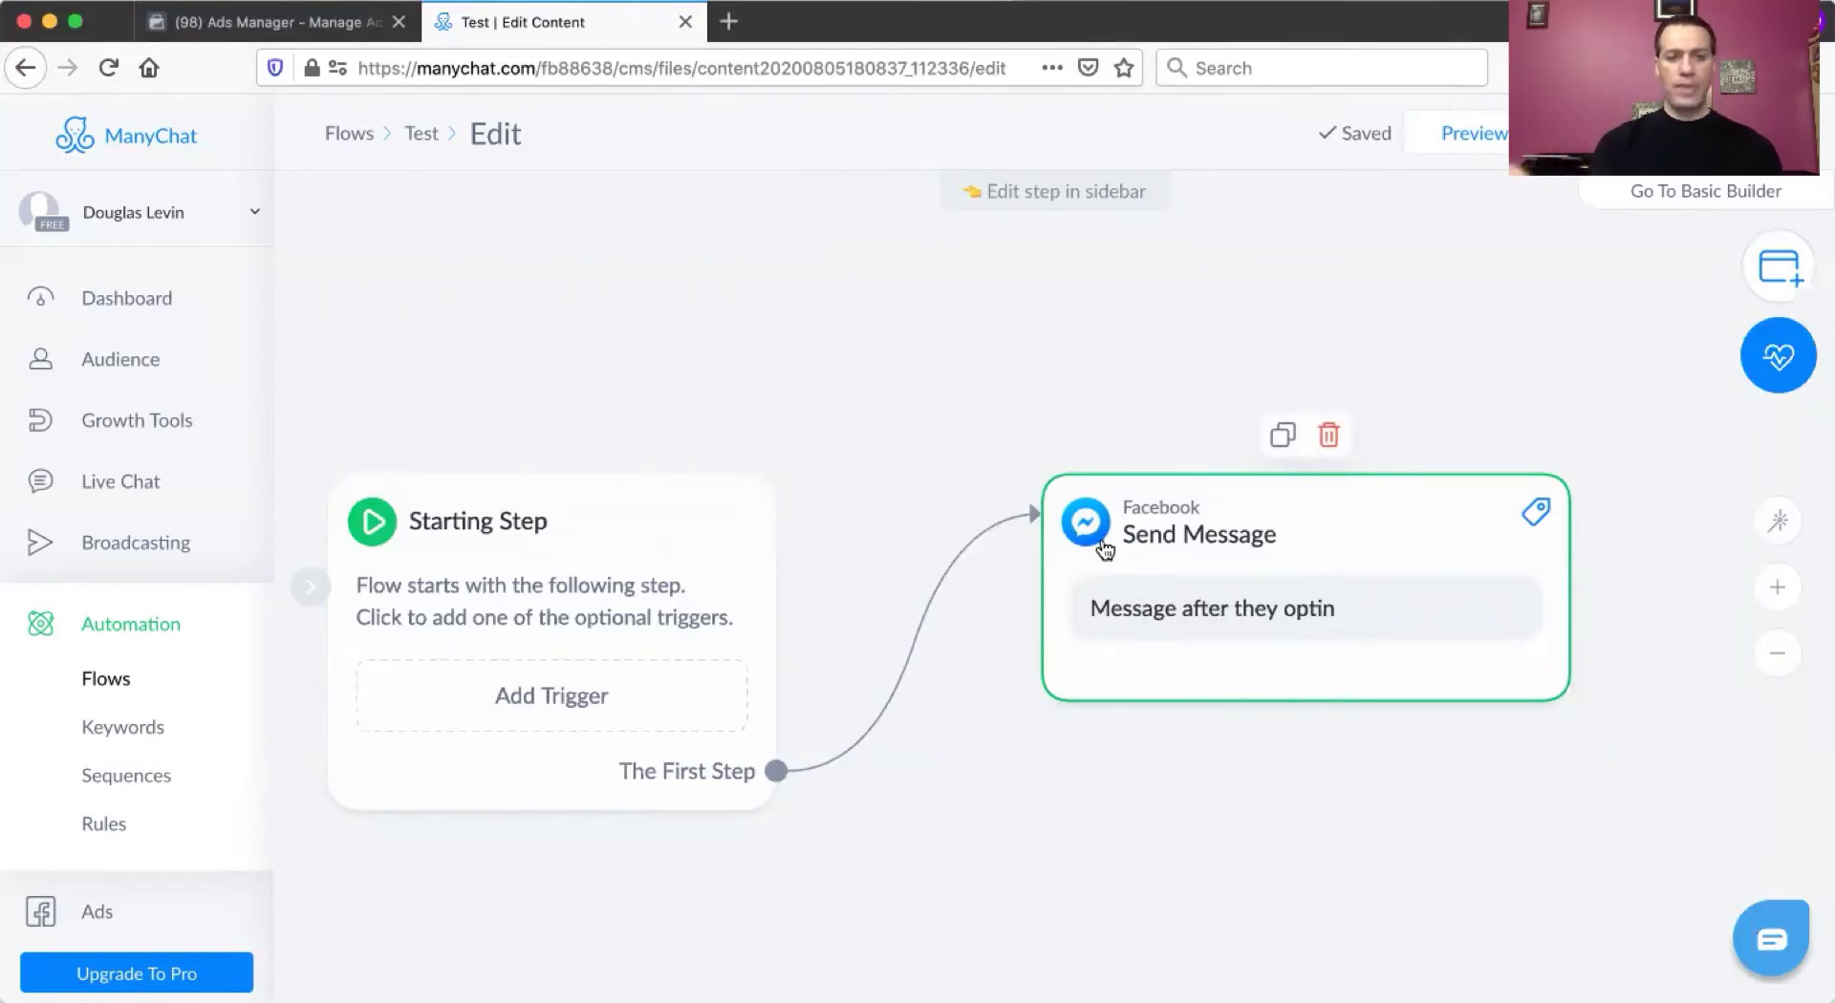
pyautogui.click(793, 398)
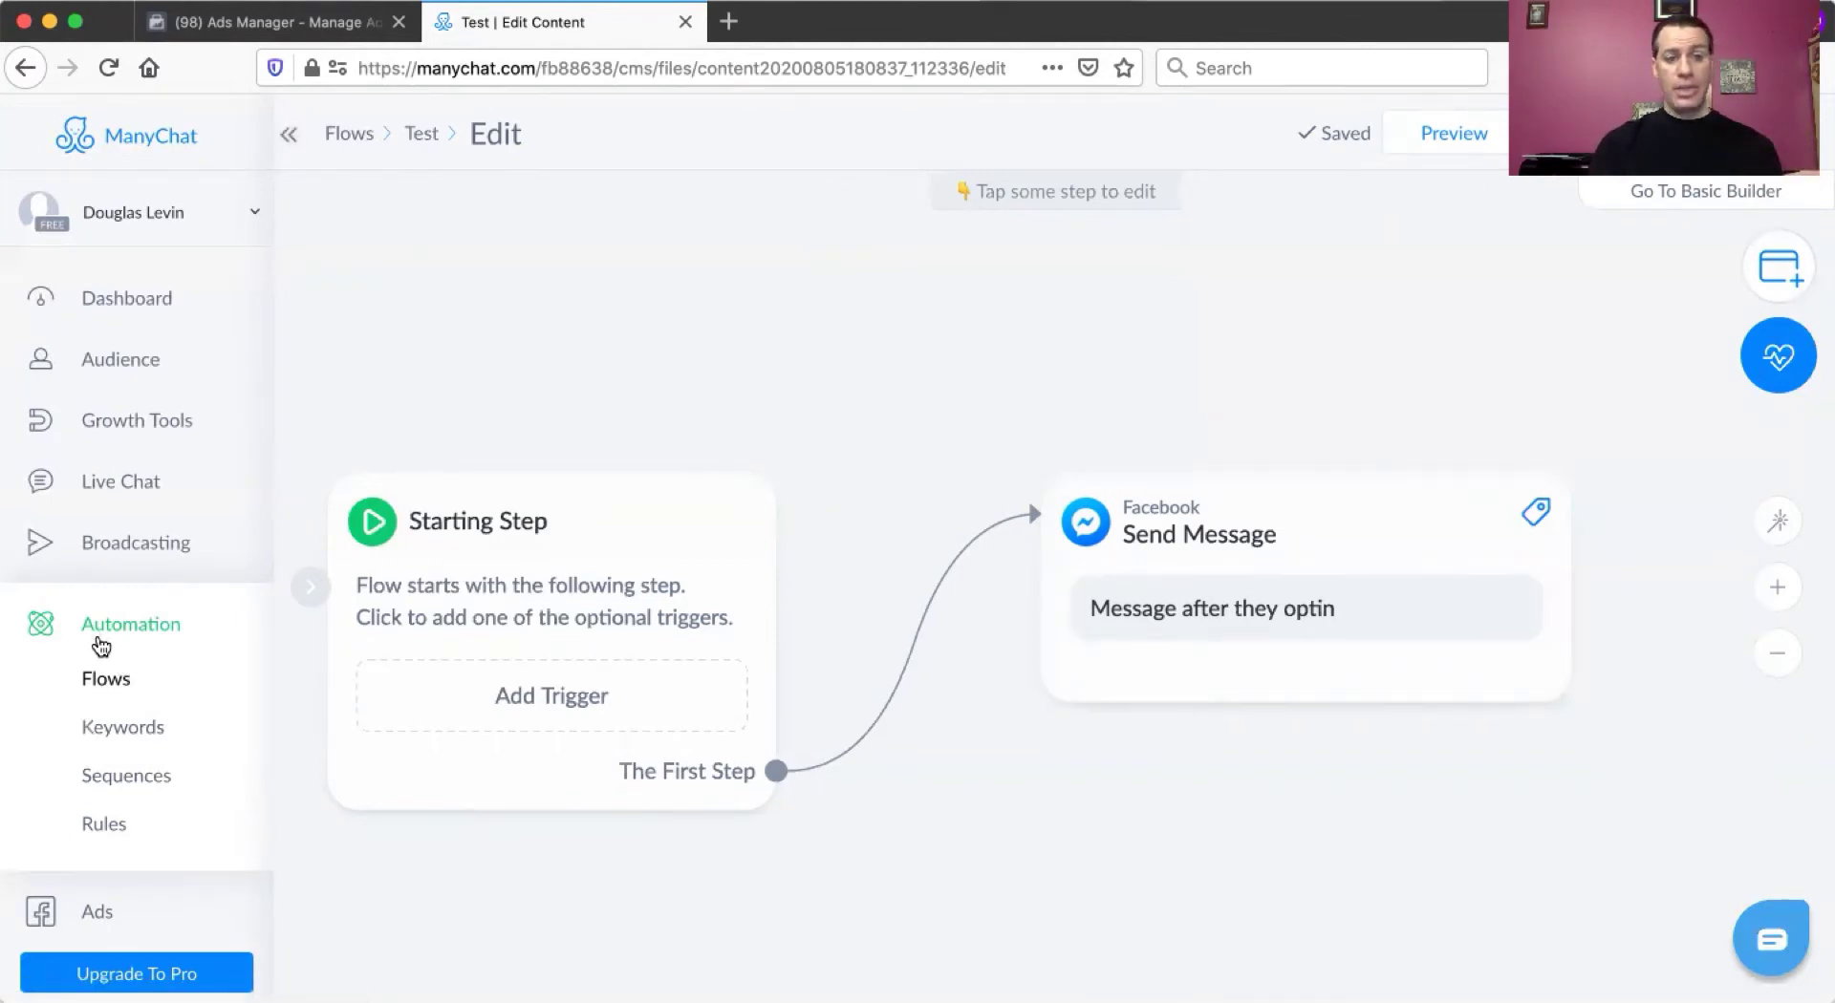
# - Browse the existing Keywords rules, then go back to the Flows list
pyautogui.click(100, 728)
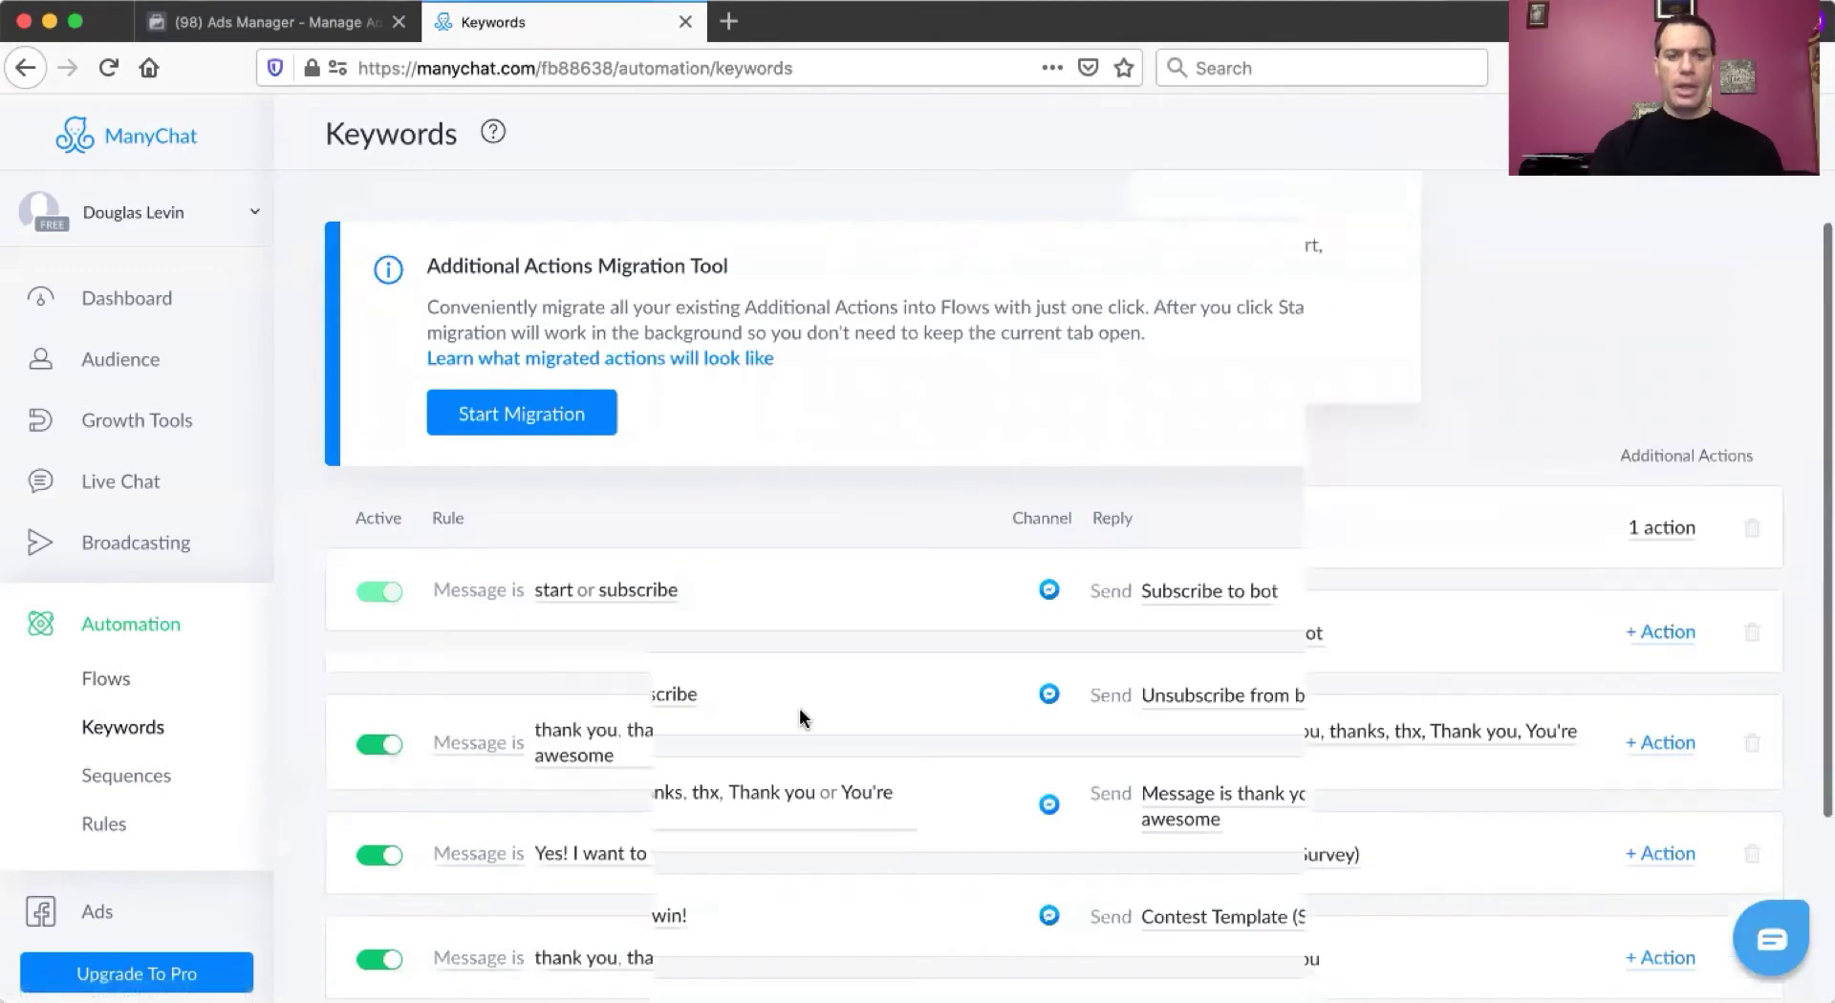
pyautogui.scroll(-3, 793, 719)
pyautogui.scroll(3, 657, 764)
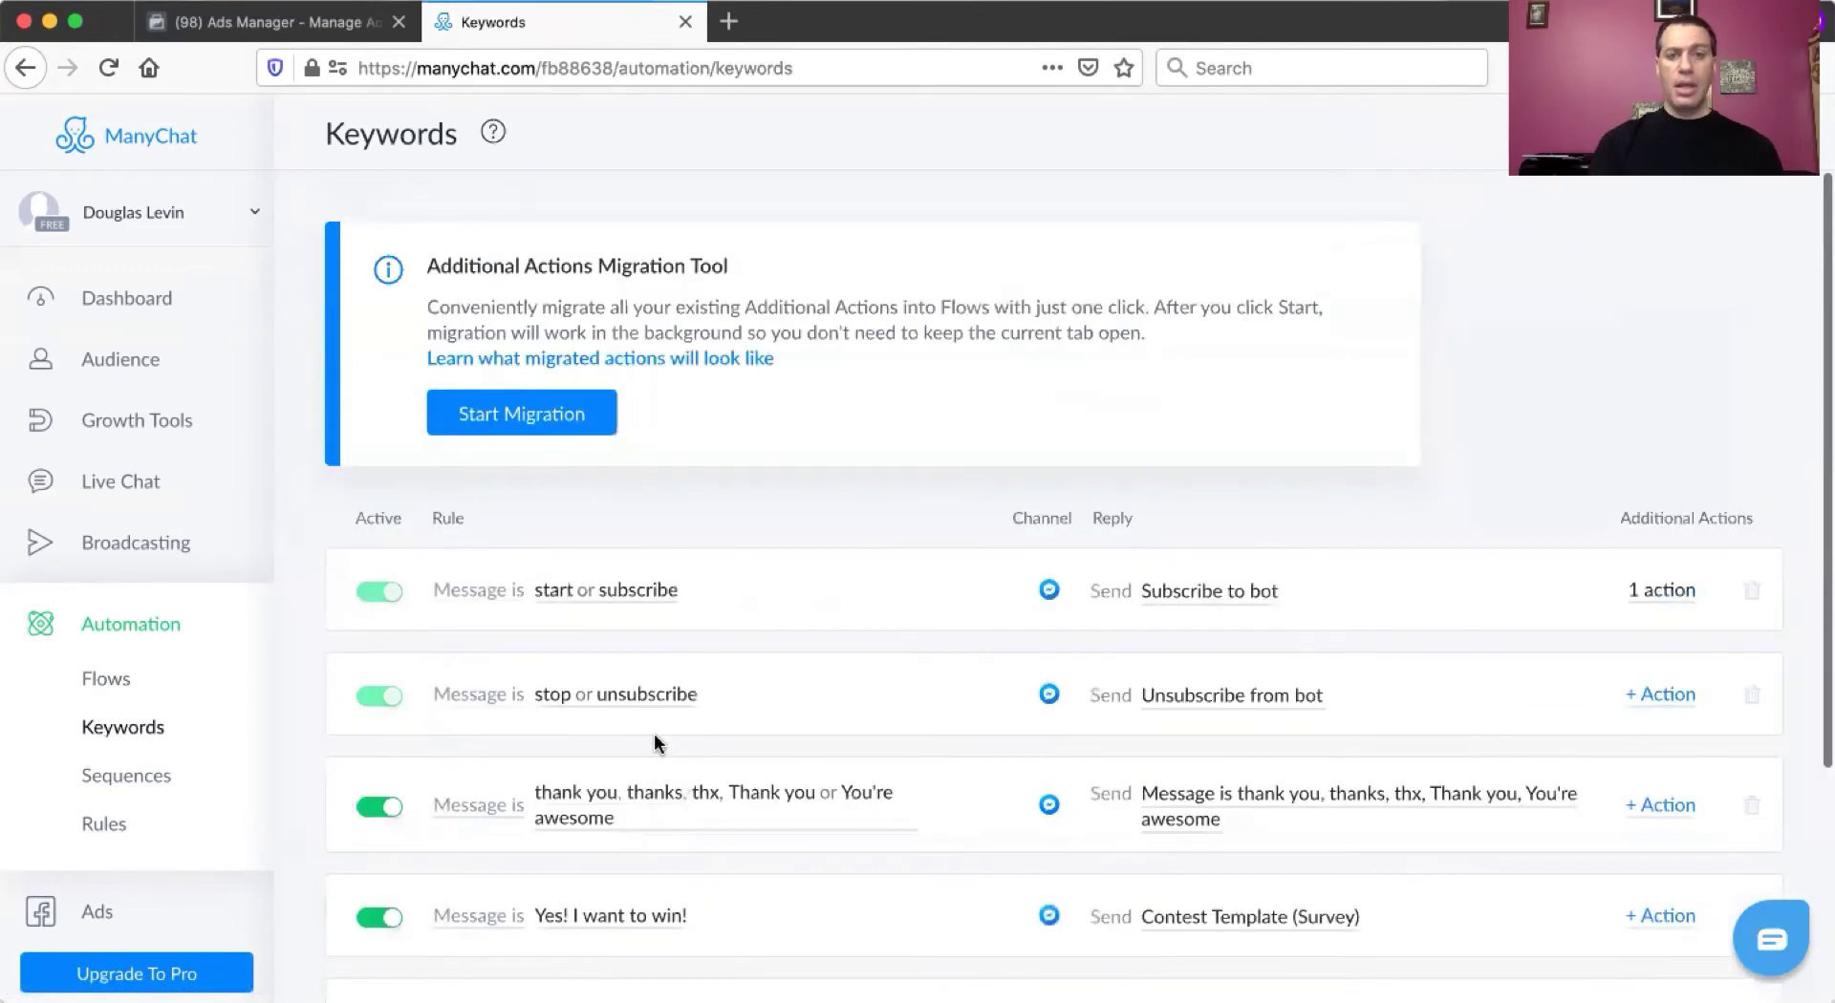
pyautogui.scroll(-3, 654, 736)
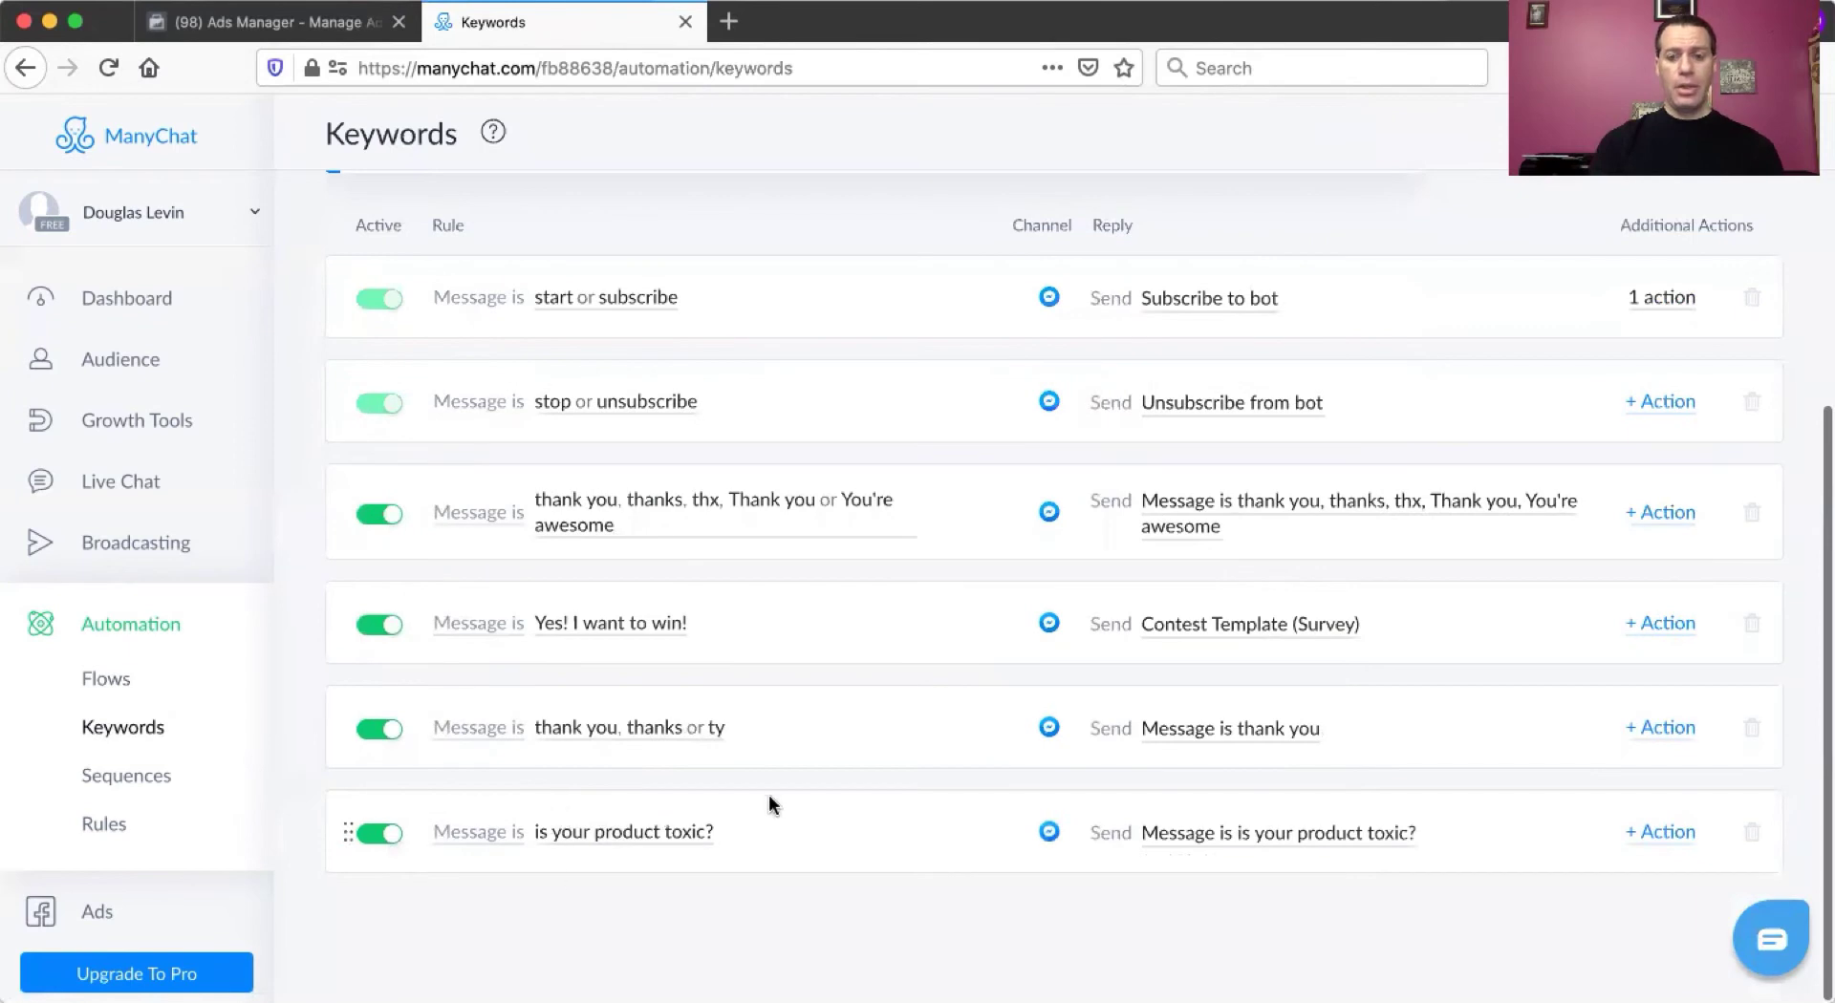
pyautogui.scroll(3, 769, 797)
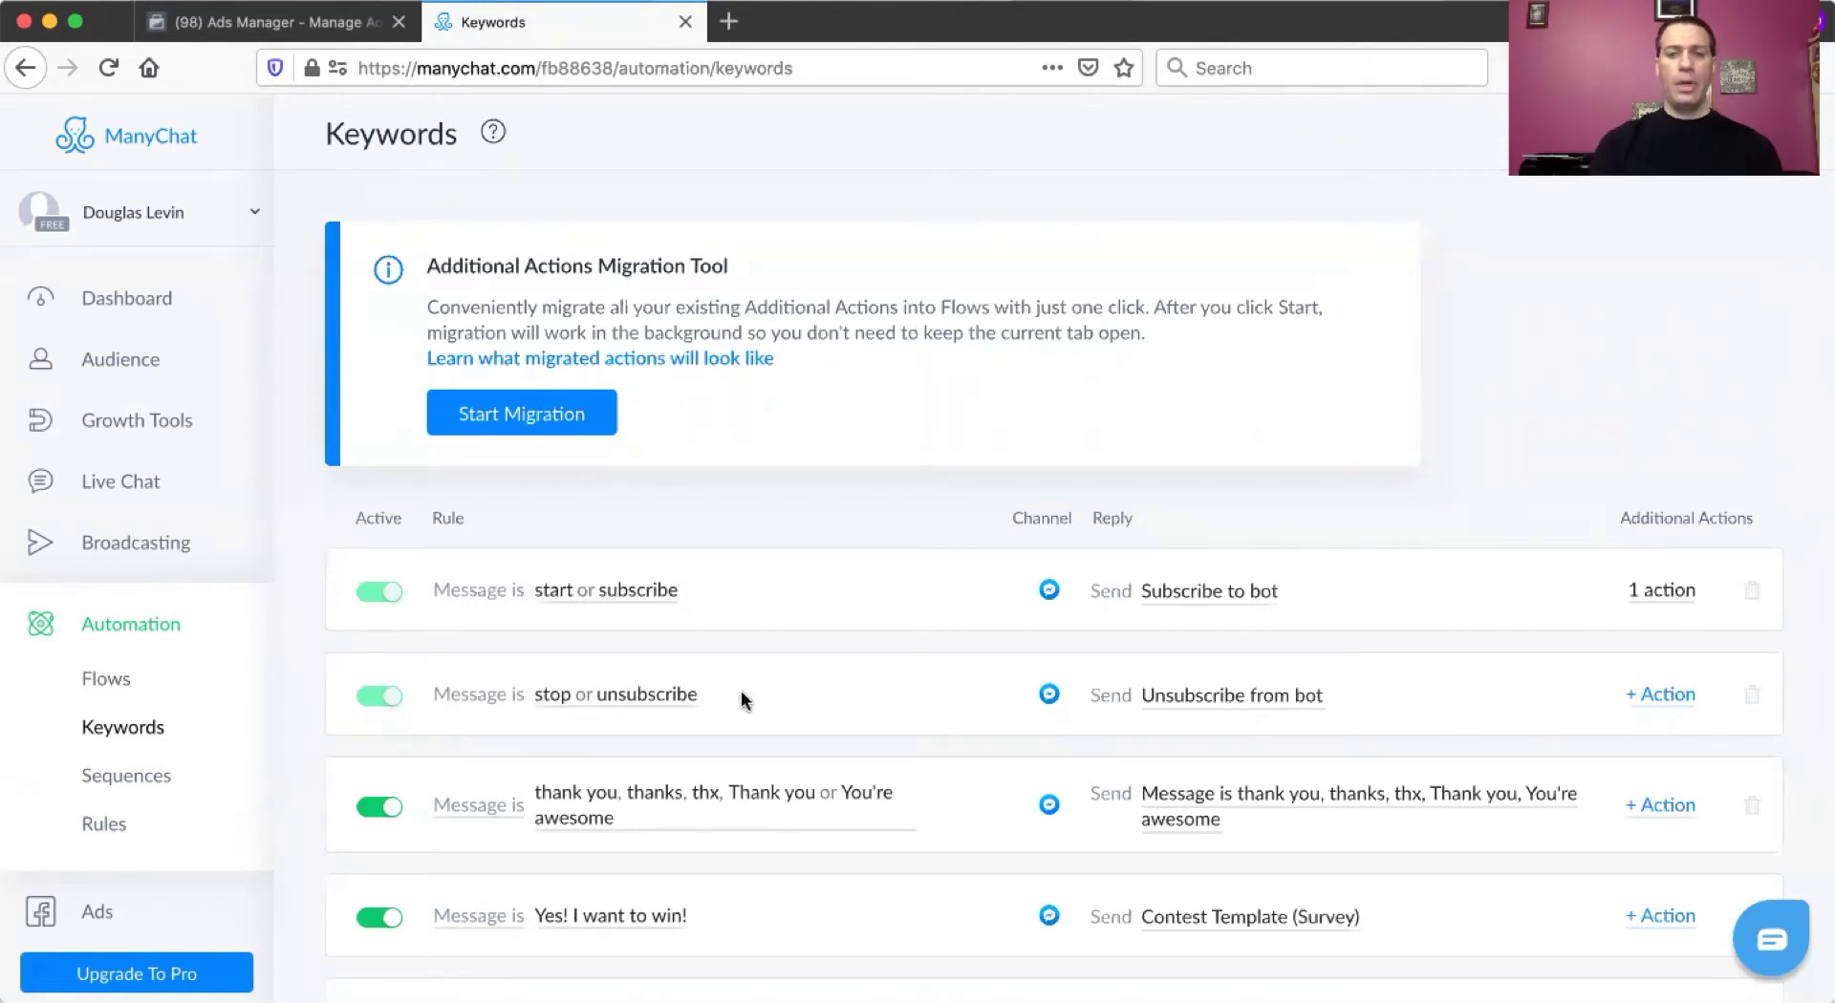
pyautogui.scroll(-1, 743, 700)
pyautogui.scroll(-3, 743, 698)
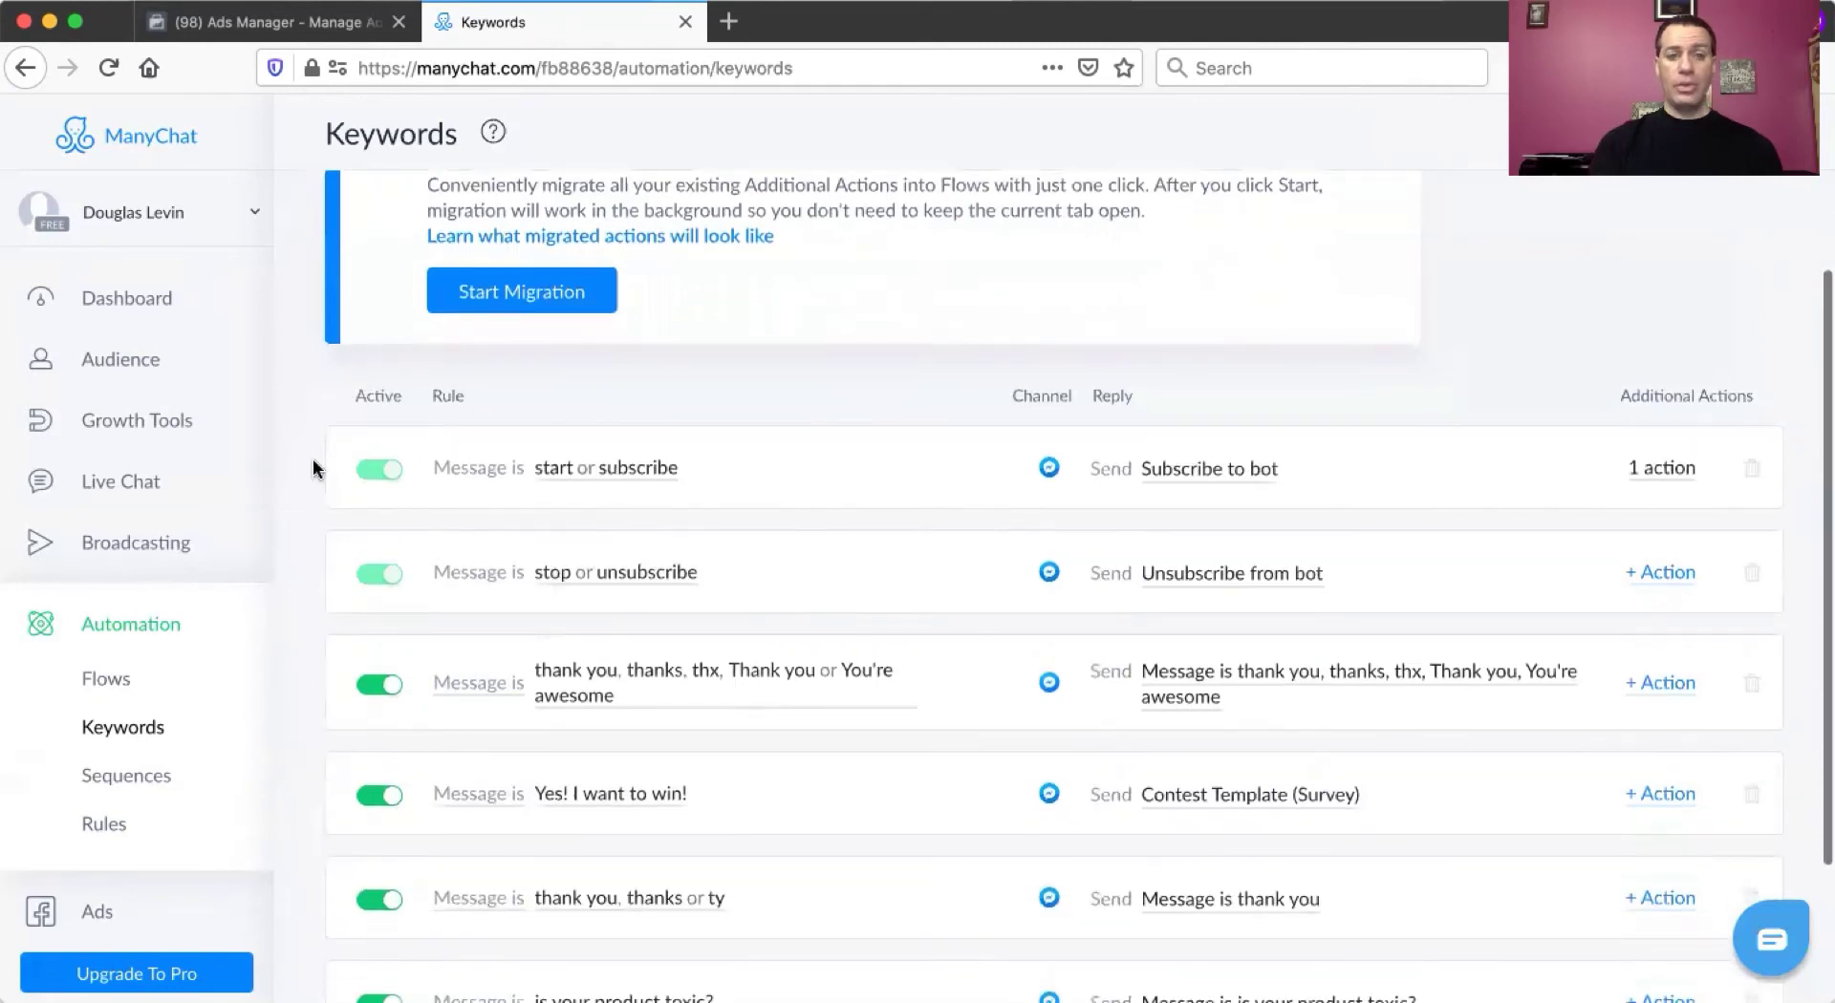
pyautogui.scroll(-5, 531, 468)
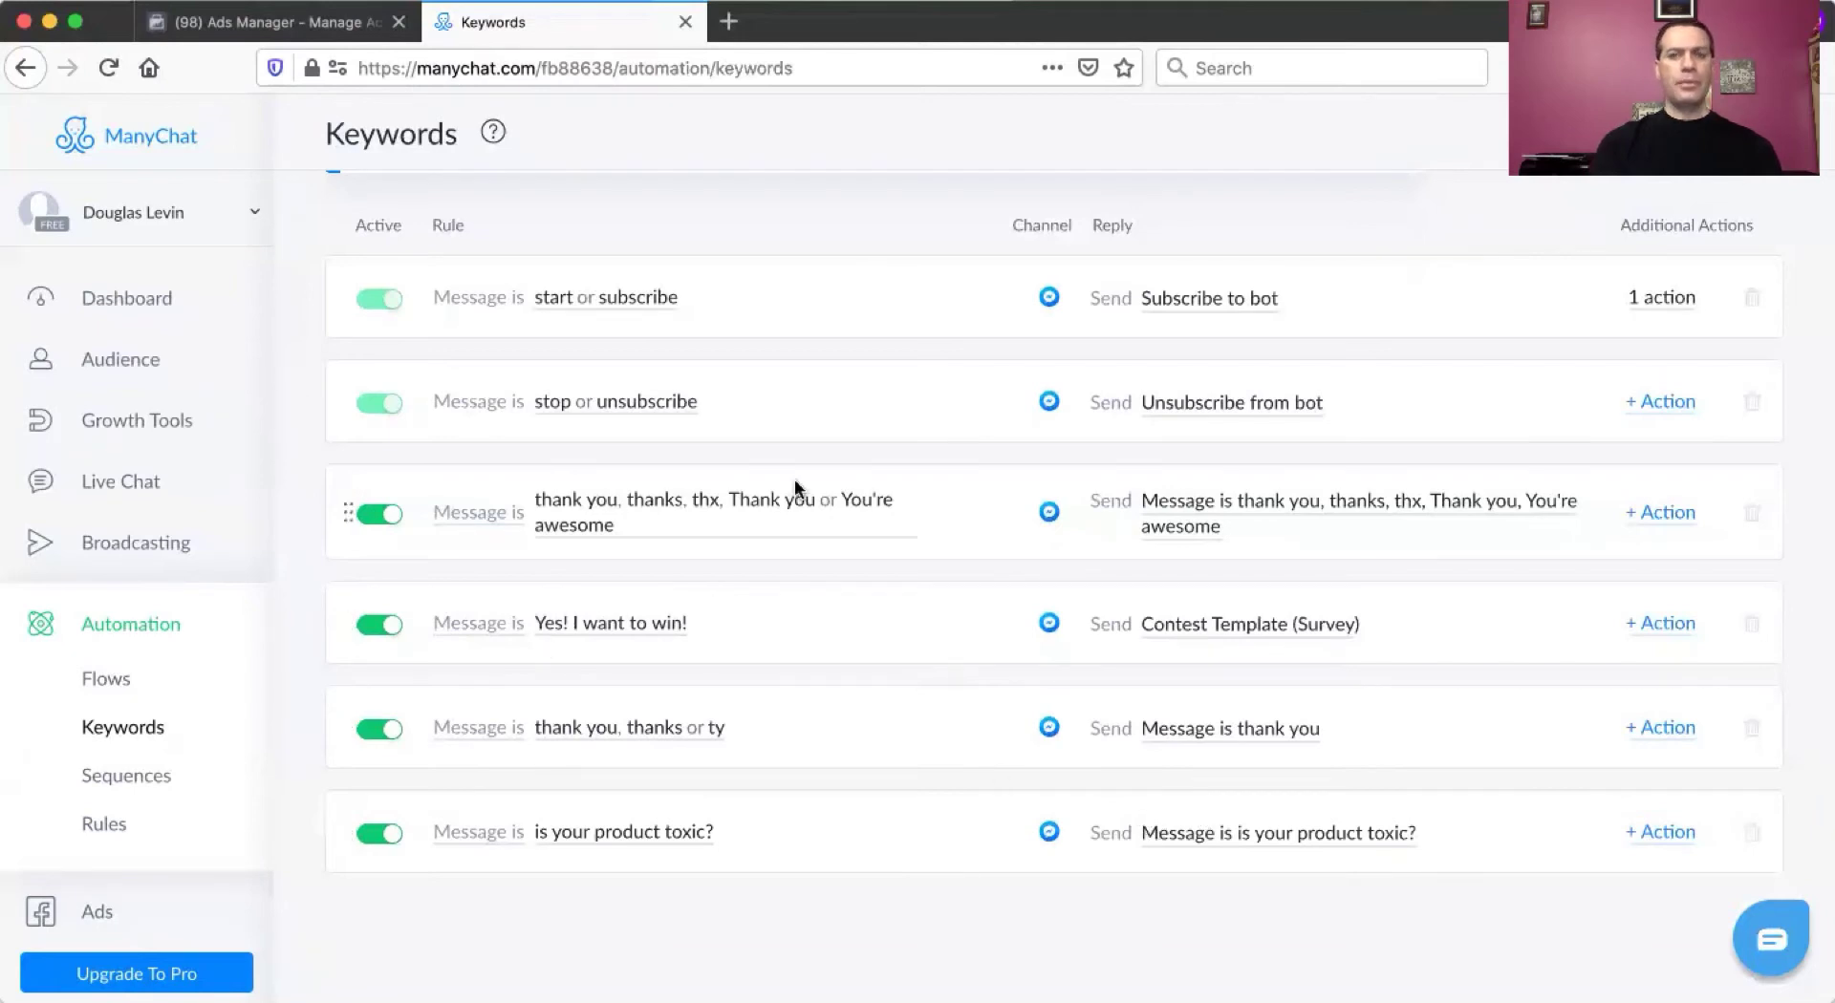
pyautogui.click(119, 681)
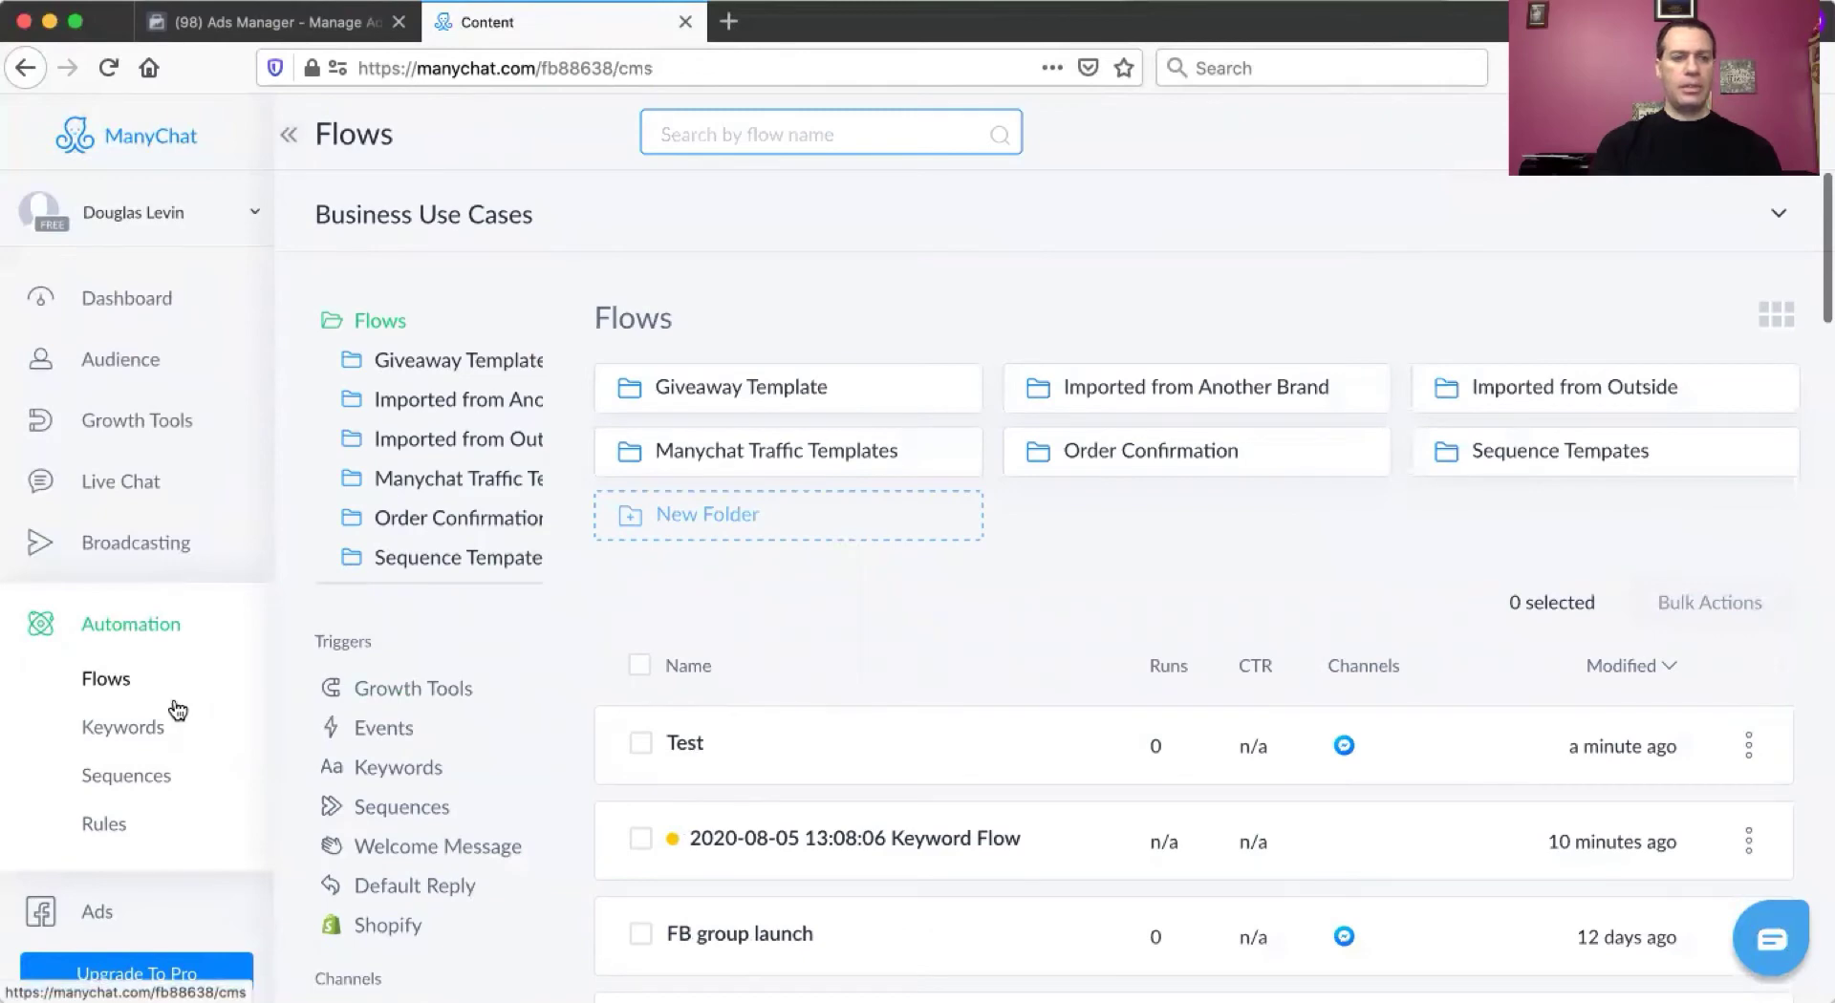
# - Create a new keyword flow without choosing a trigger, then return to Flows
pyautogui.click(116, 732)
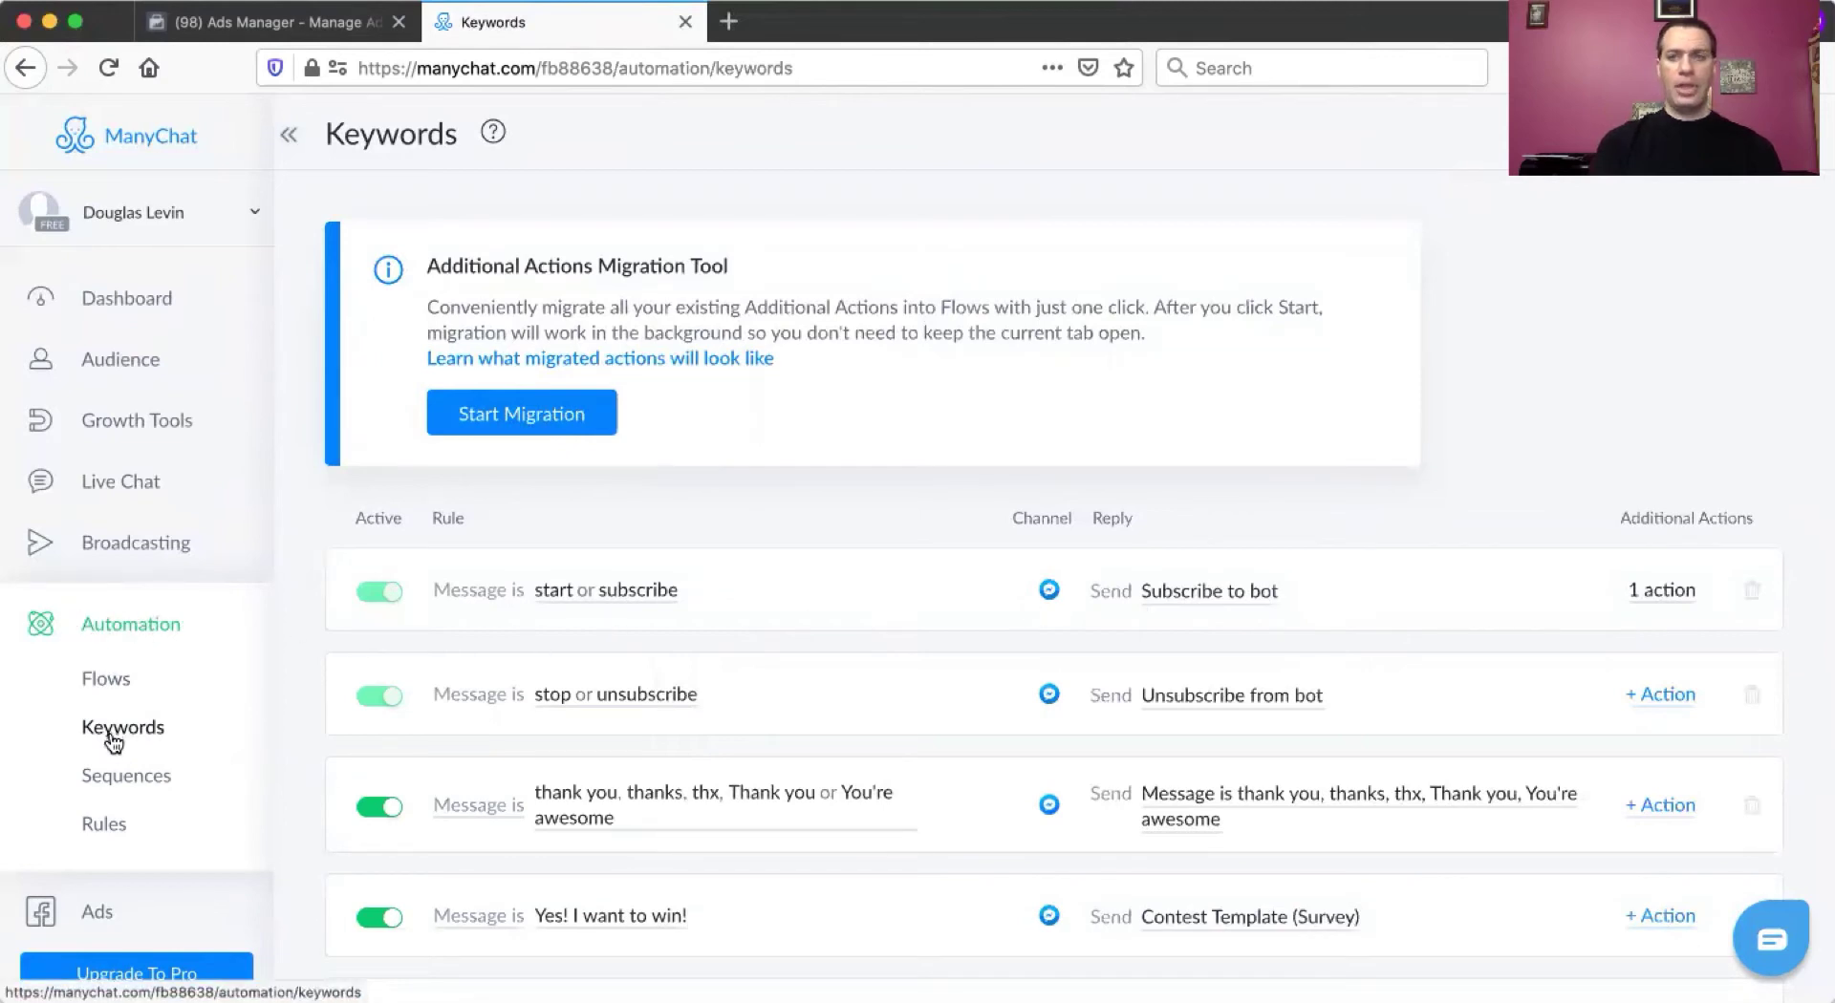
pyautogui.click(1700, 134)
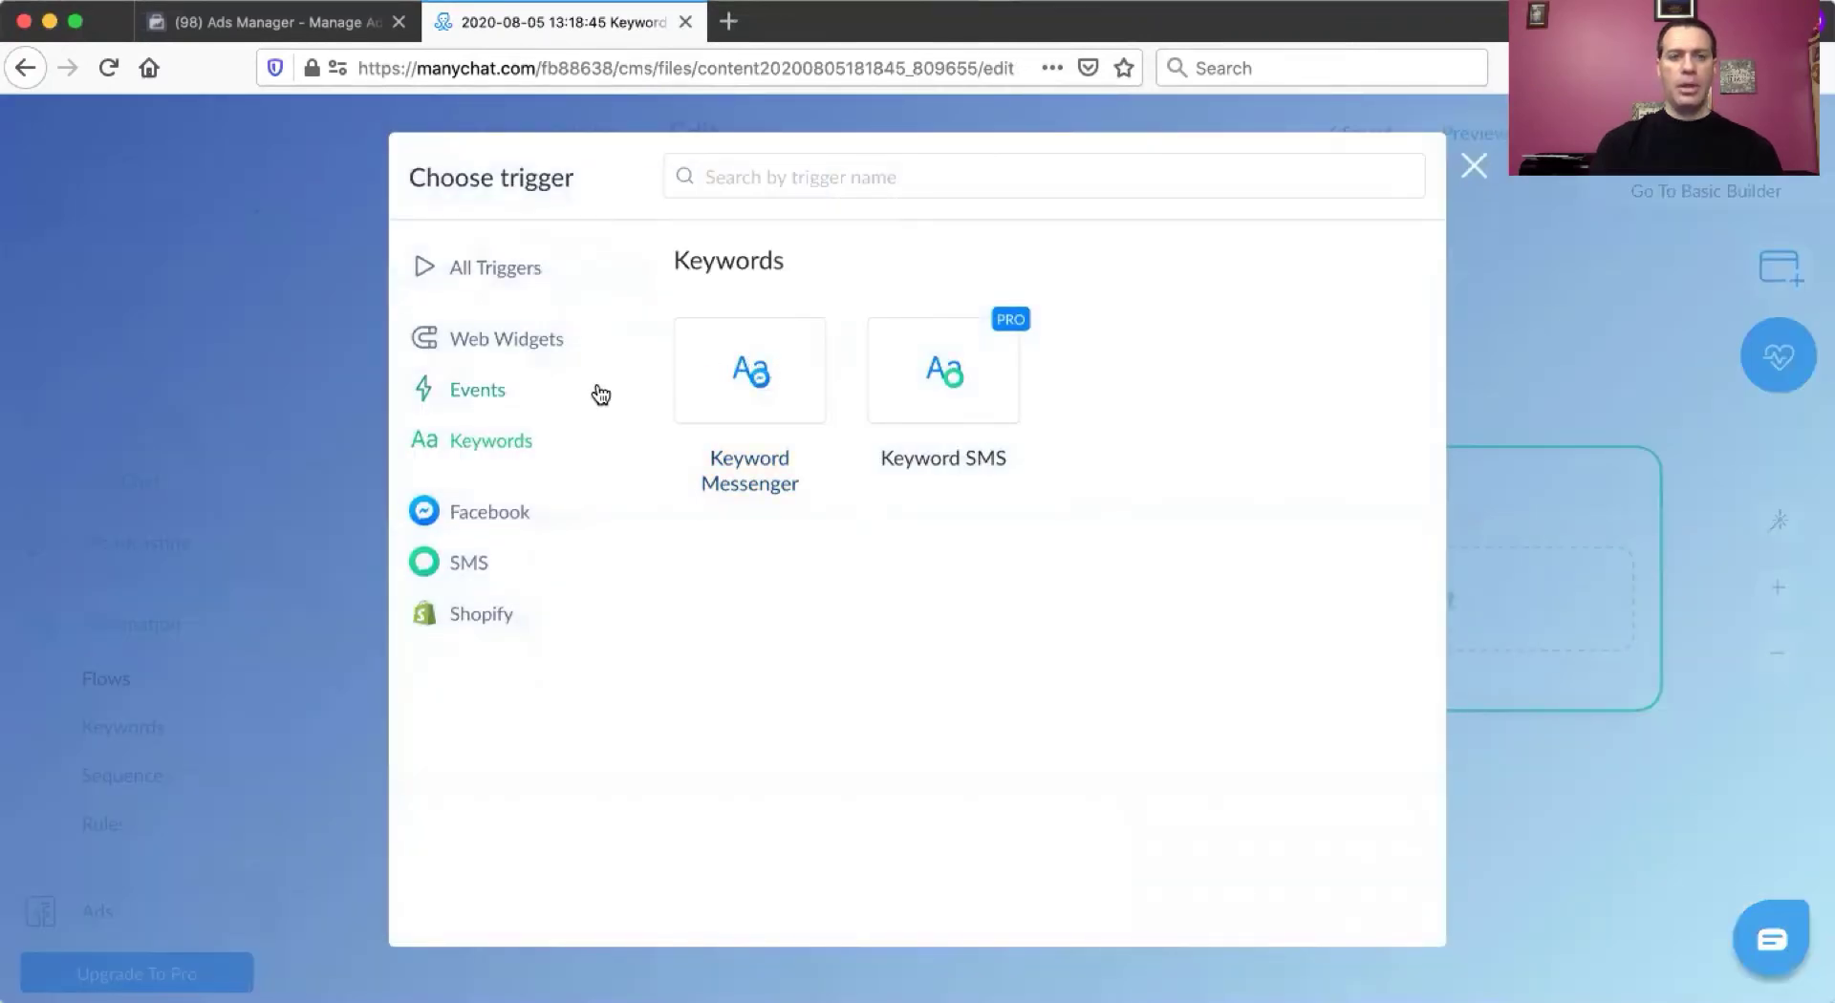
pyautogui.click(1473, 164)
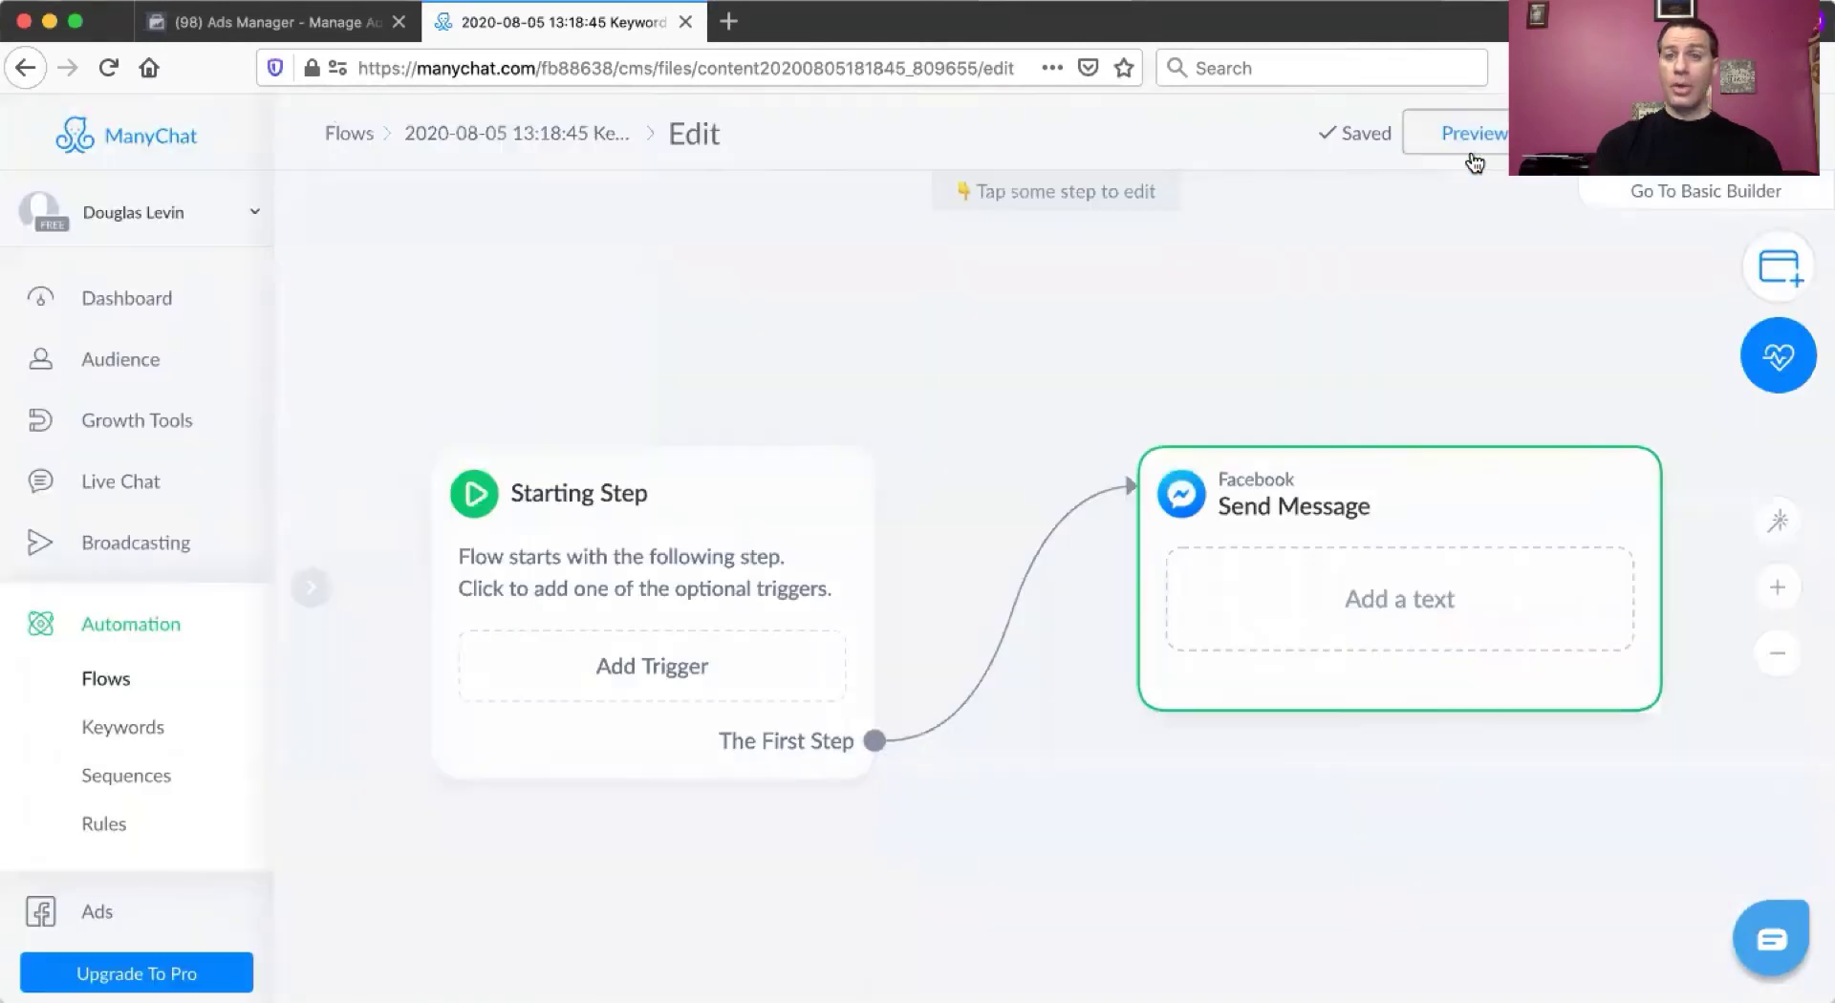
pyautogui.click(96, 681)
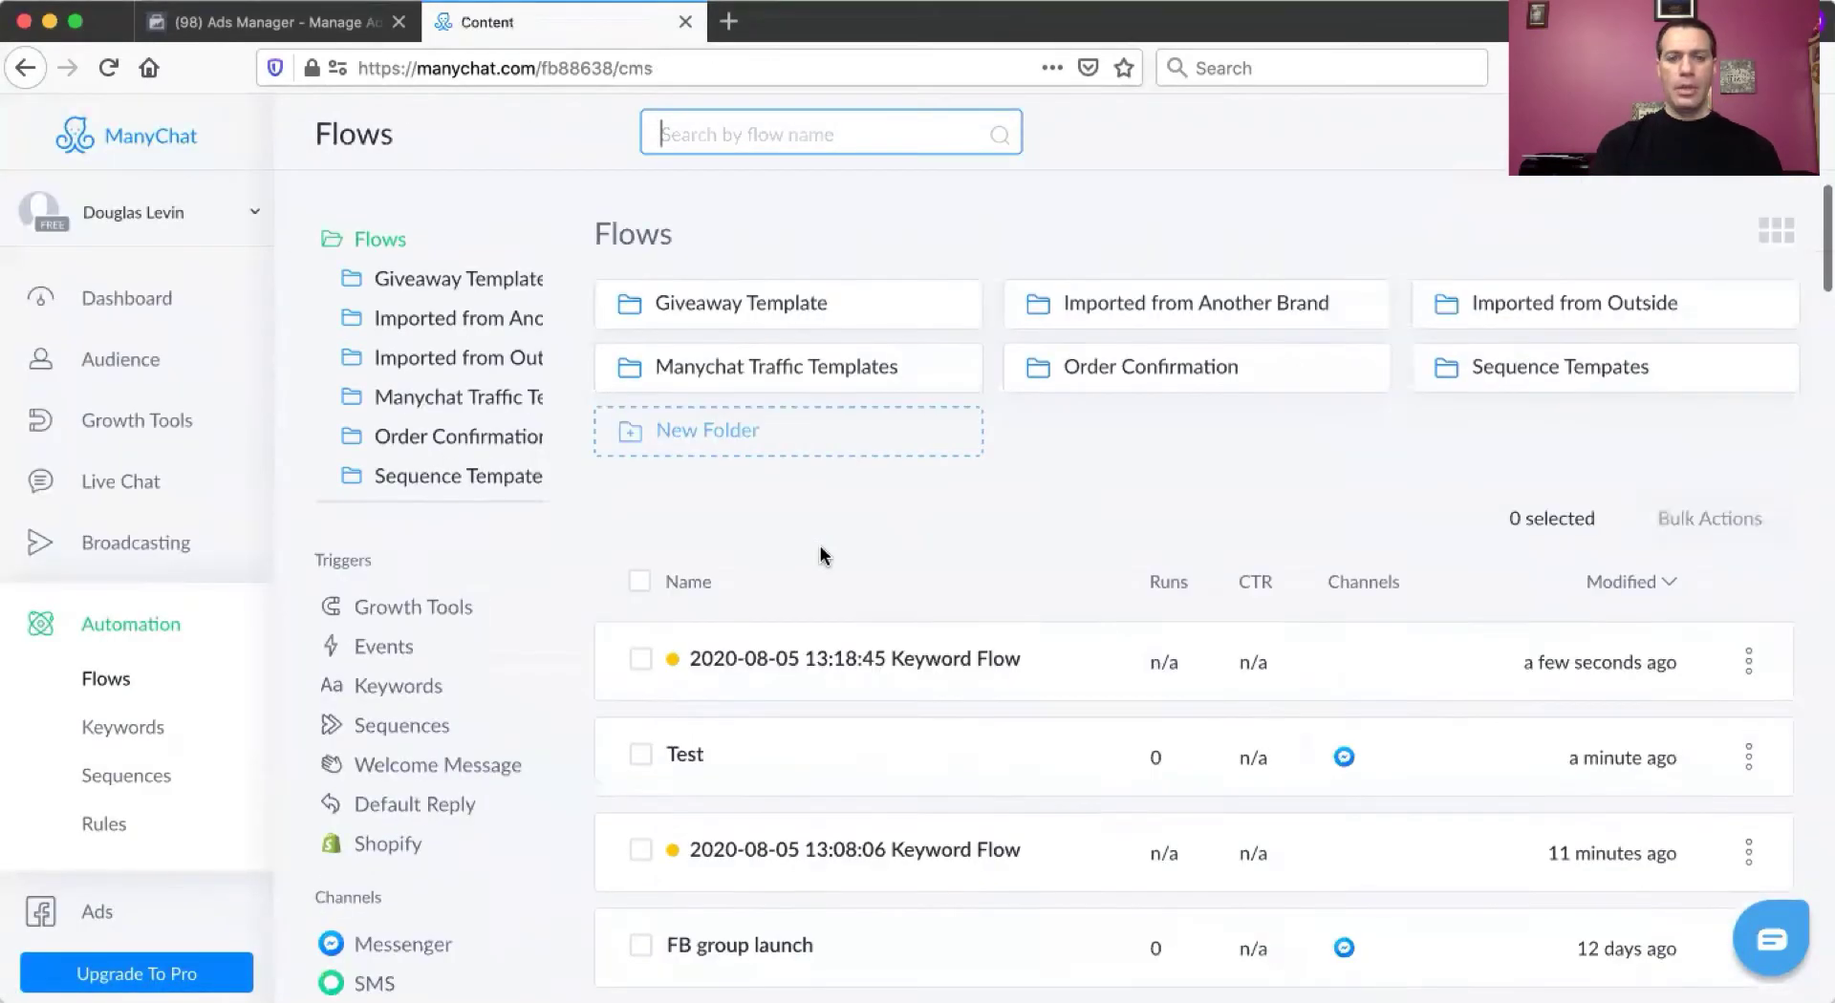
pyautogui.scroll(-1, 819, 547)
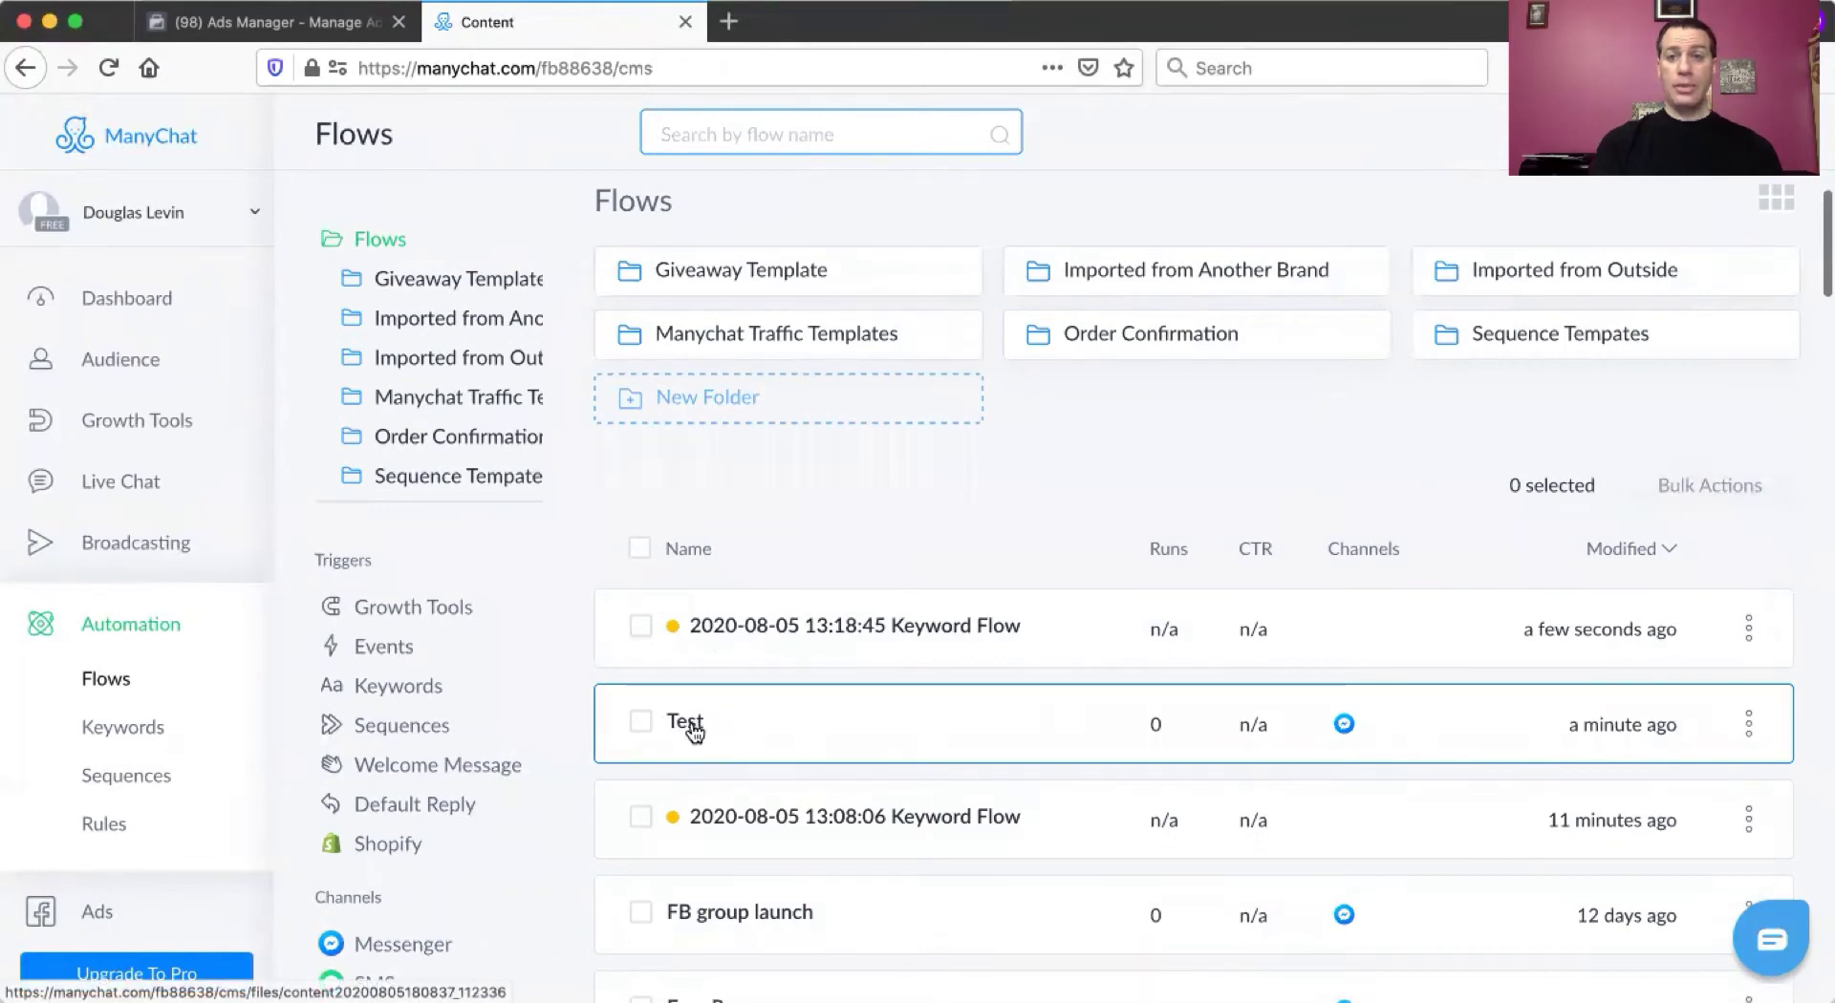
# - Open the Test flow and show the keyword options for the Starting Step's trigger
pyautogui.click(691, 724)
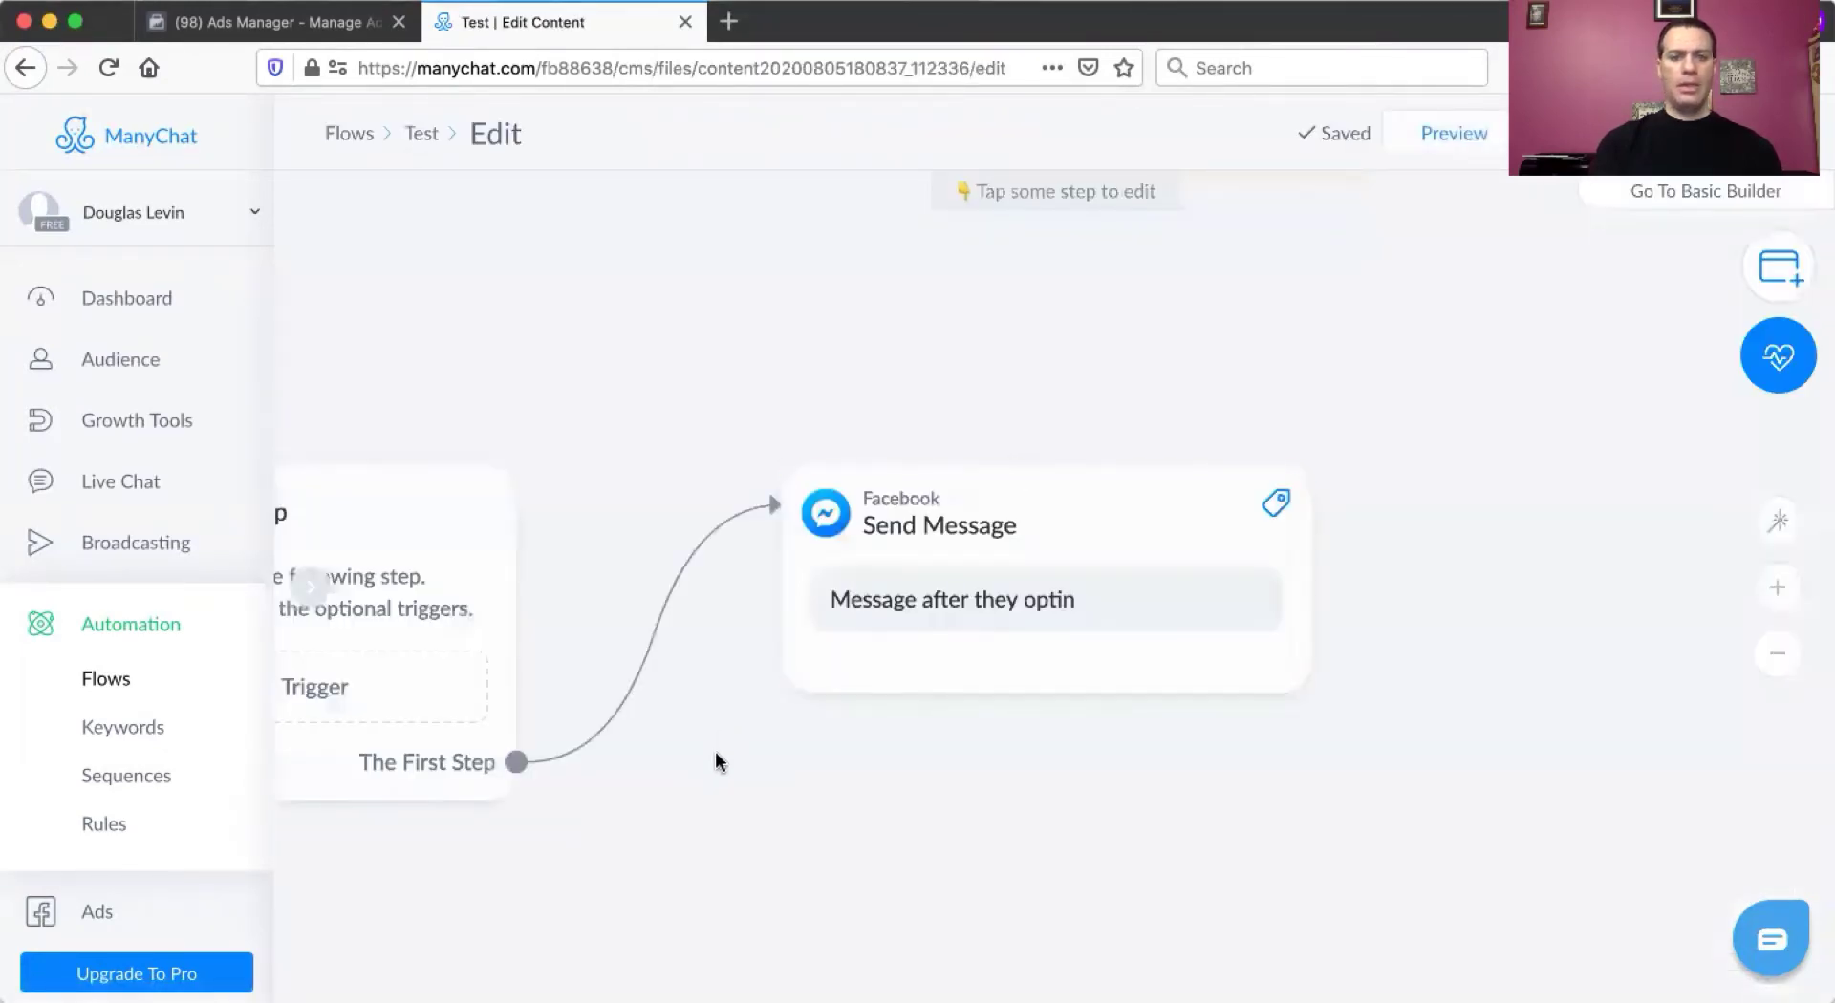
pyautogui.moveTo(715, 751); pyautogui.dragTo(978, 678)
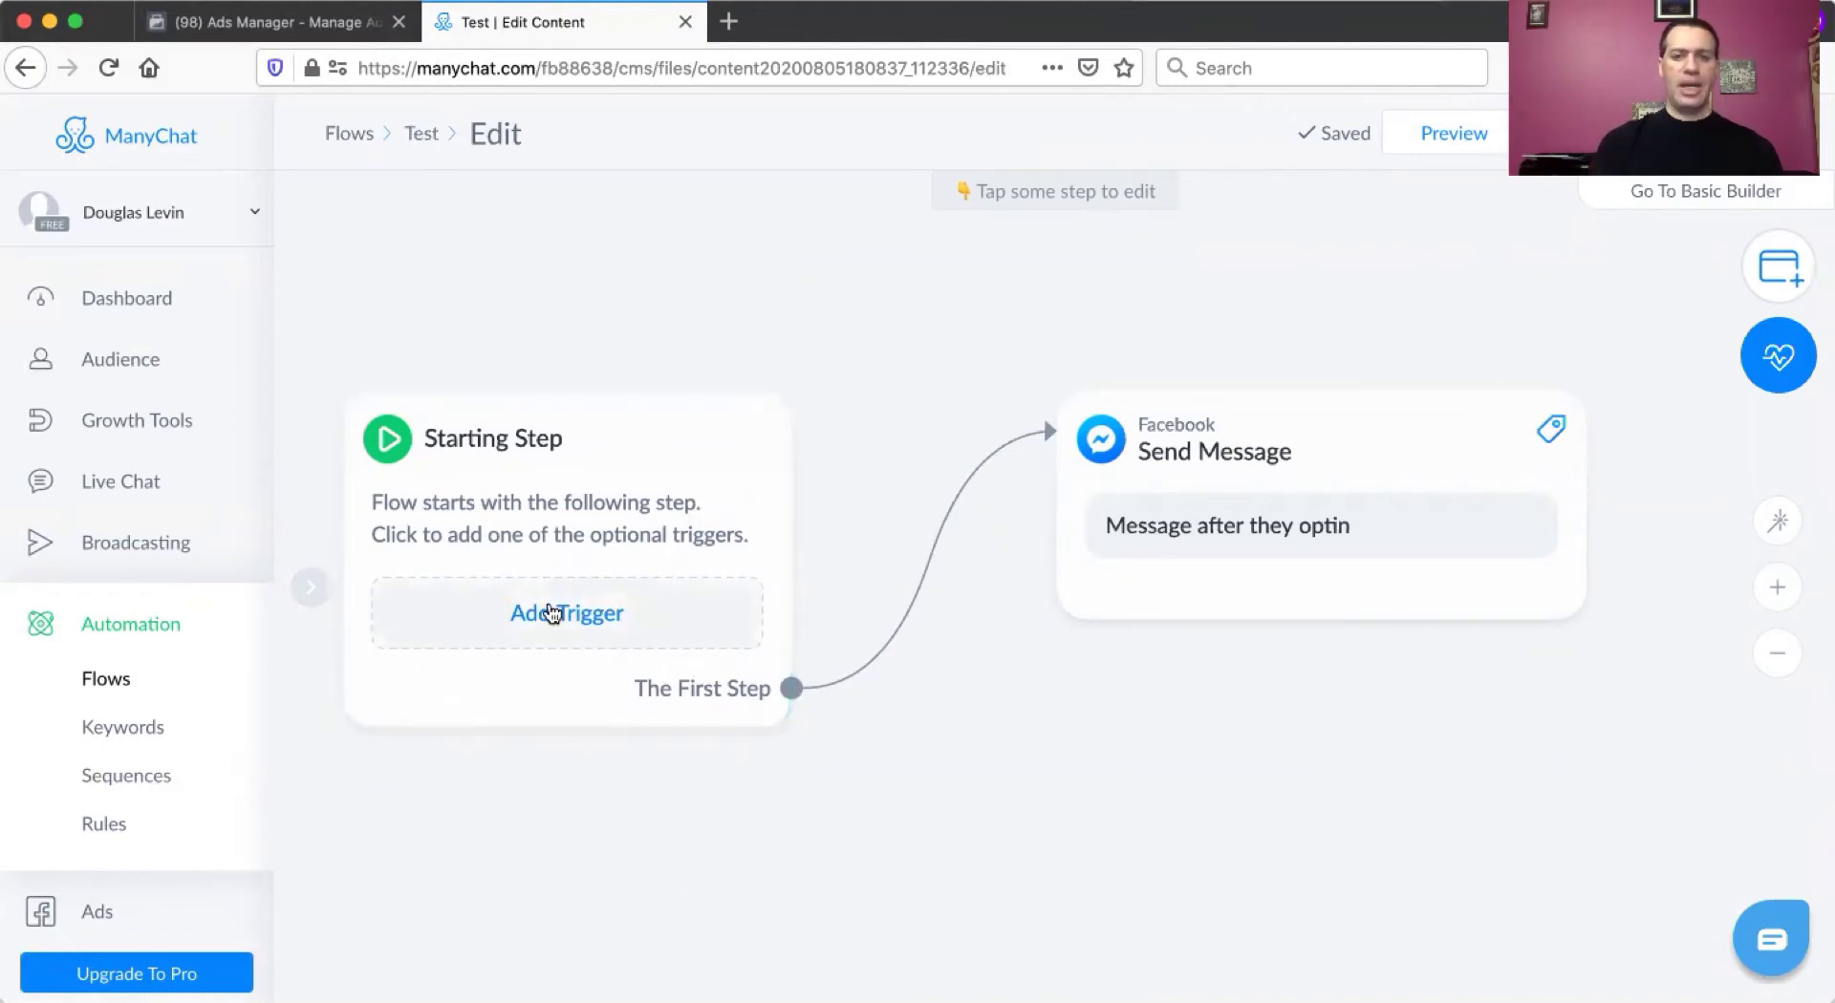
pyautogui.click(551, 614)
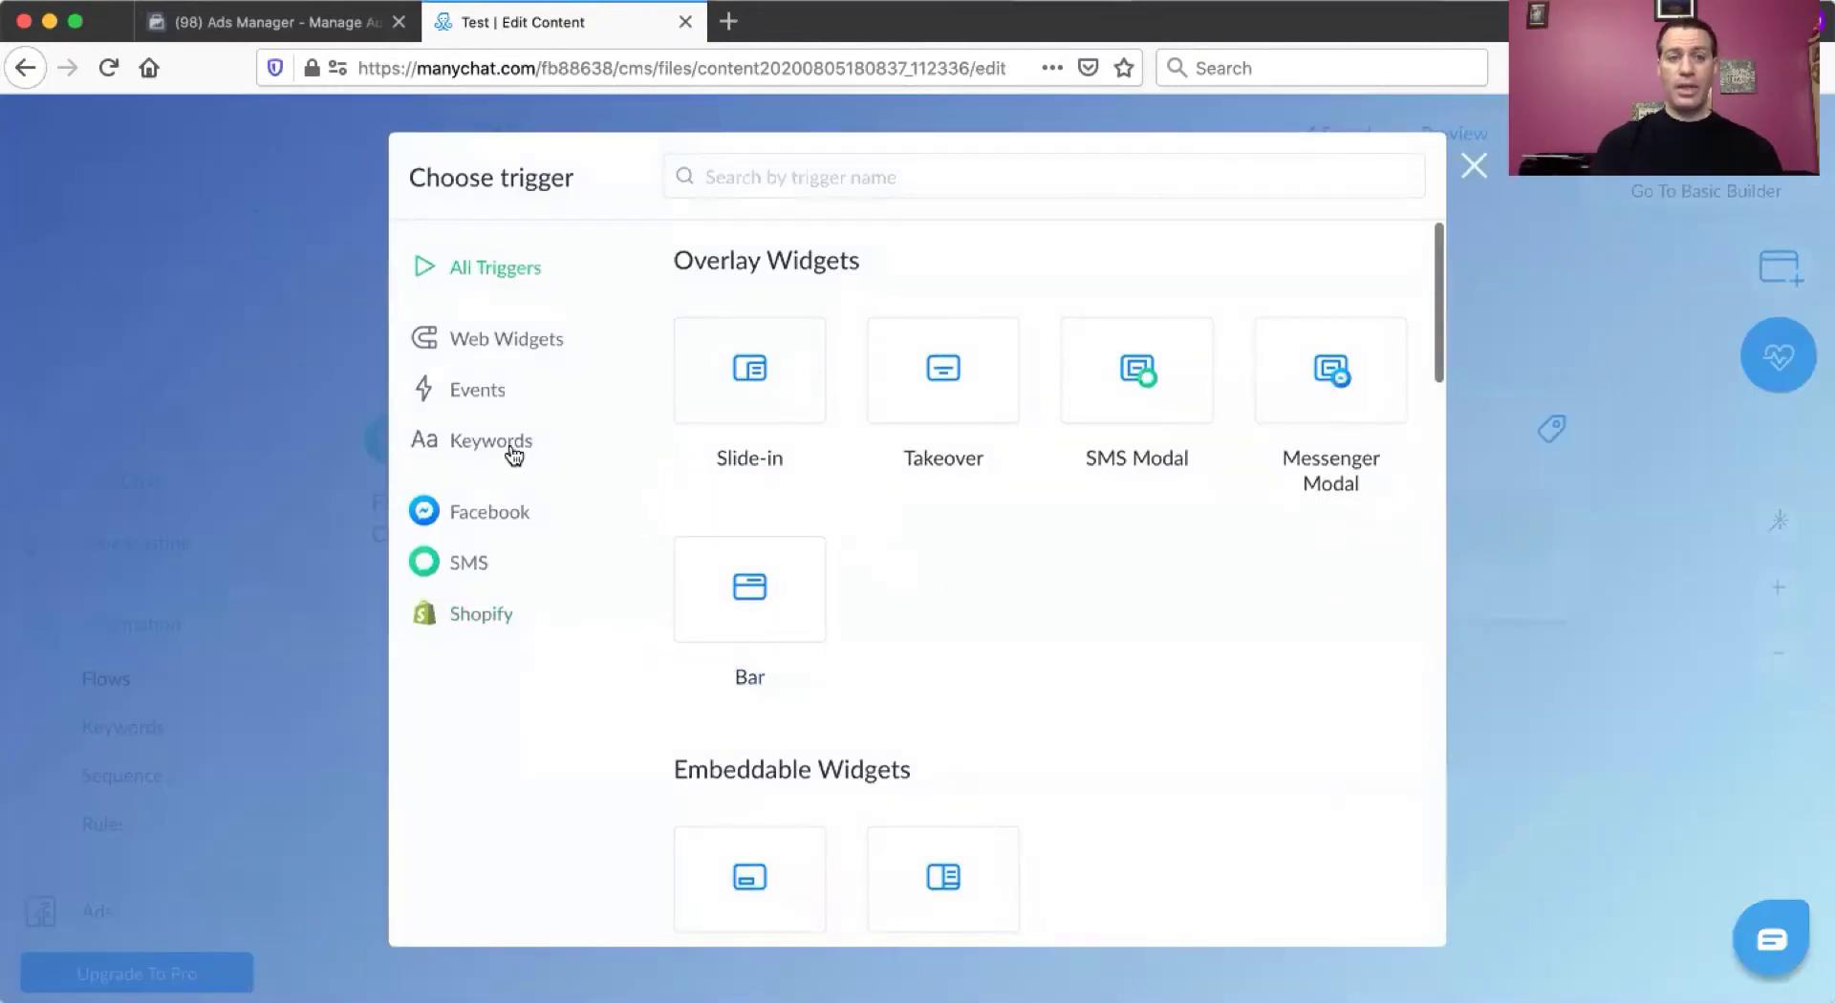
pyautogui.click(475, 445)
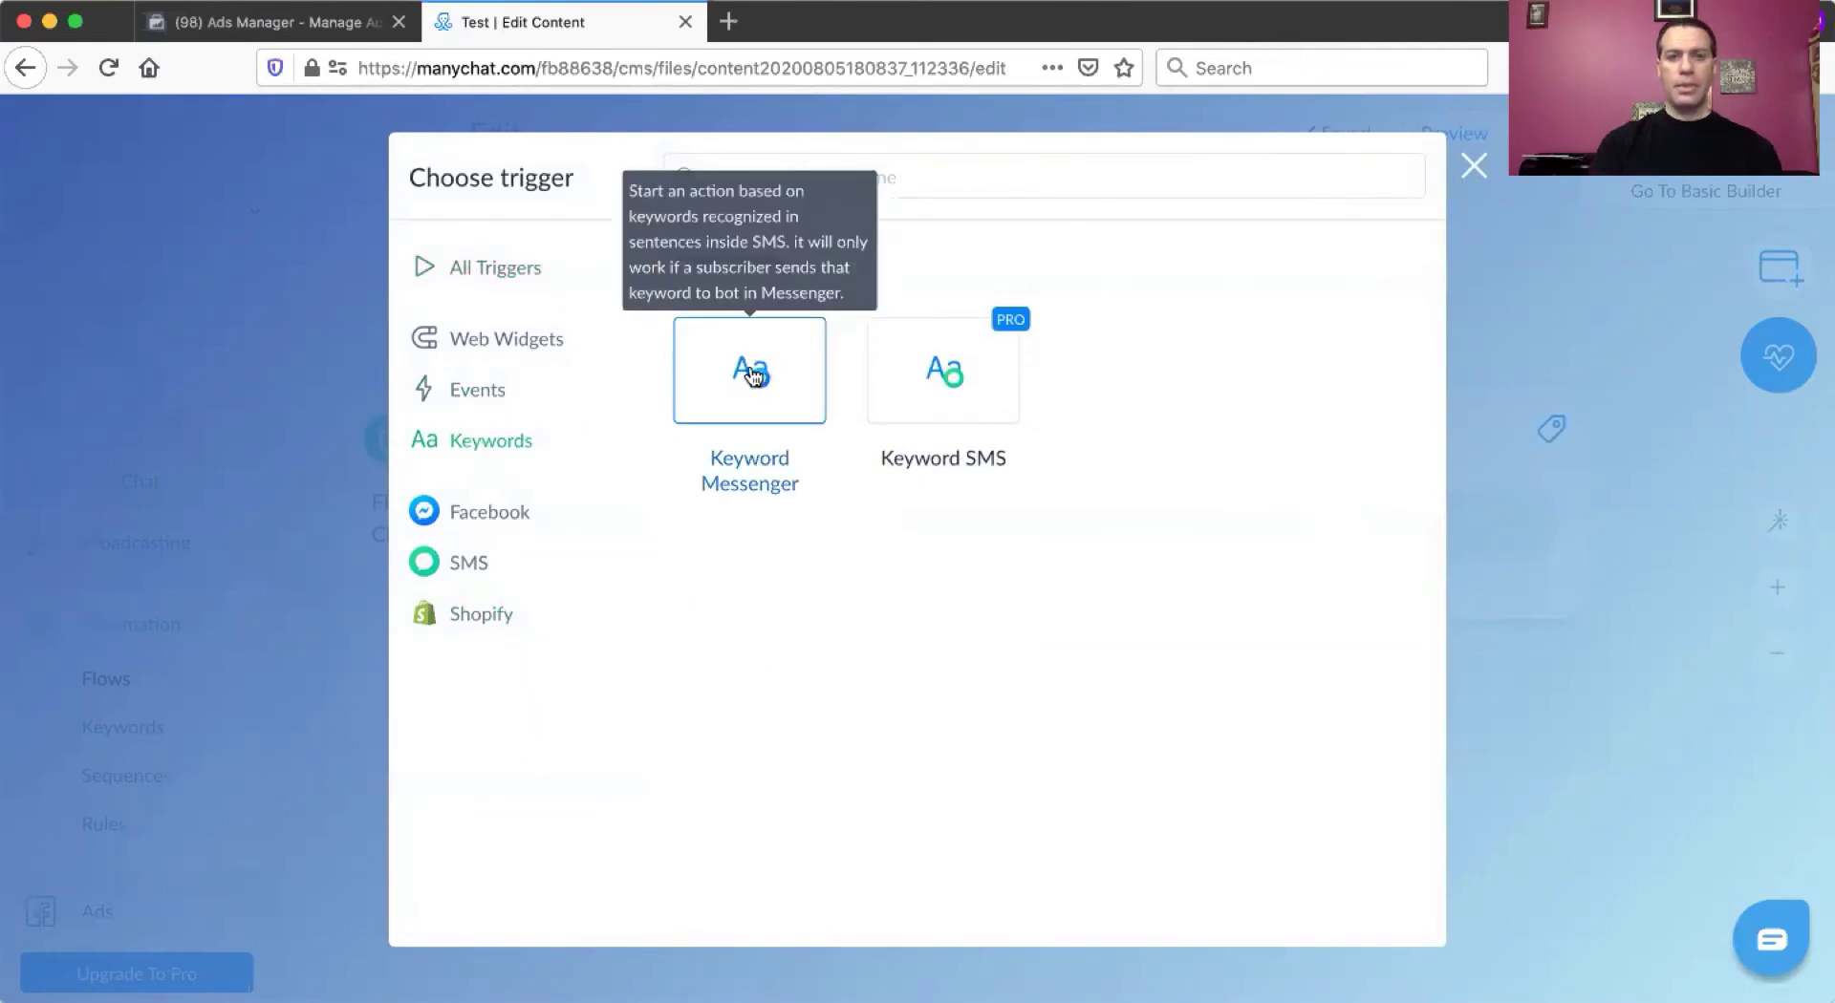
pyautogui.click(1472, 167)
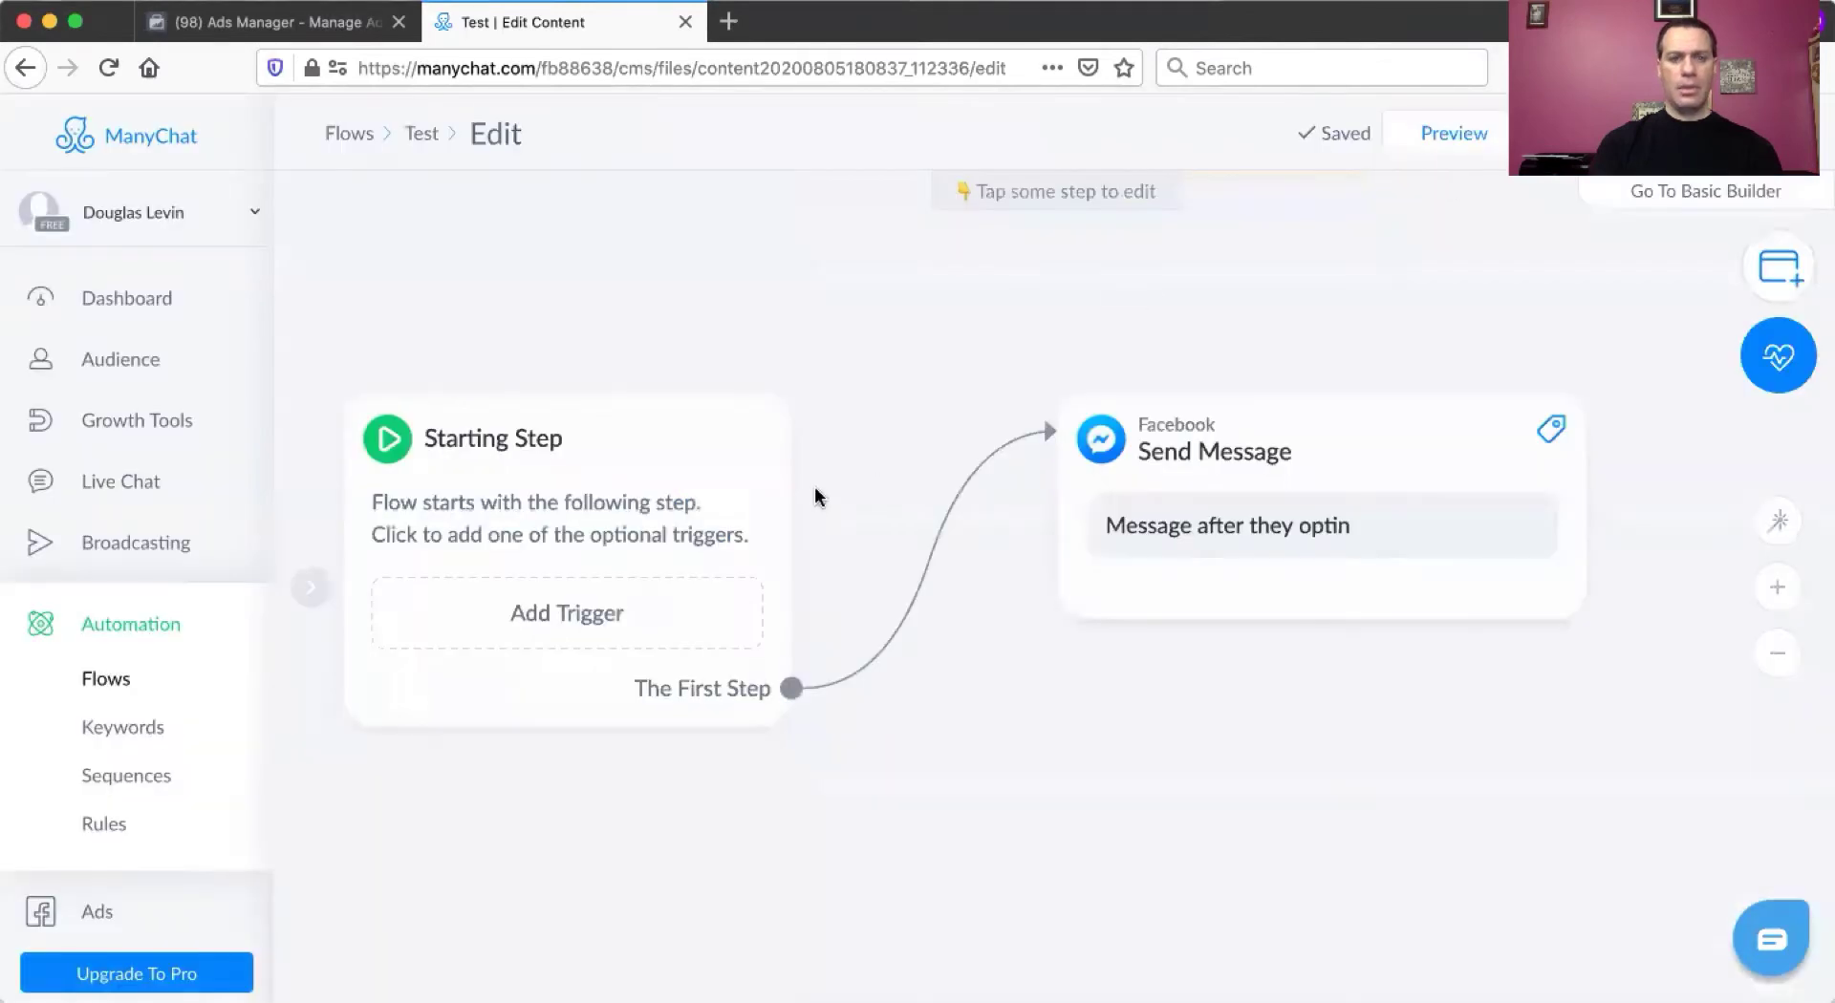
pyautogui.click(602, 626)
pyautogui.scroll(-8, 893, 581)
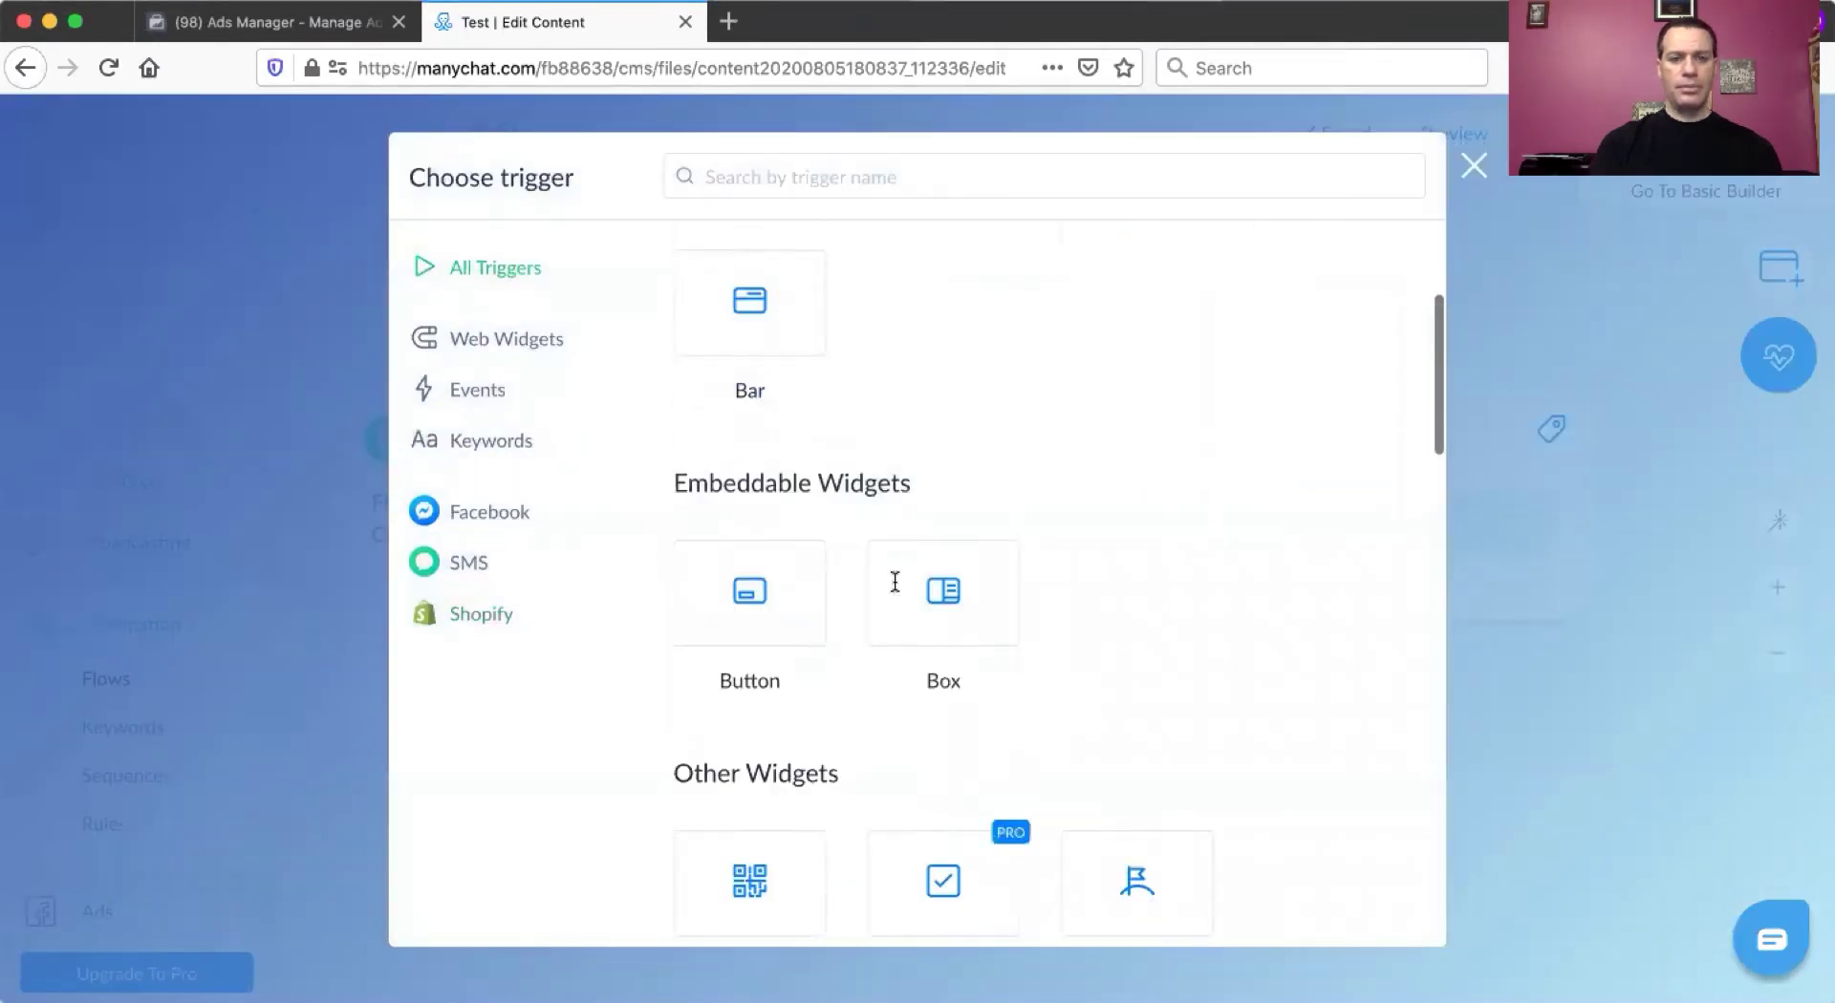
pyautogui.click(486, 445)
# - Add a Messenger keyword trigger 'I want this thing now!' to the Starting Step
pyautogui.click(774, 368)
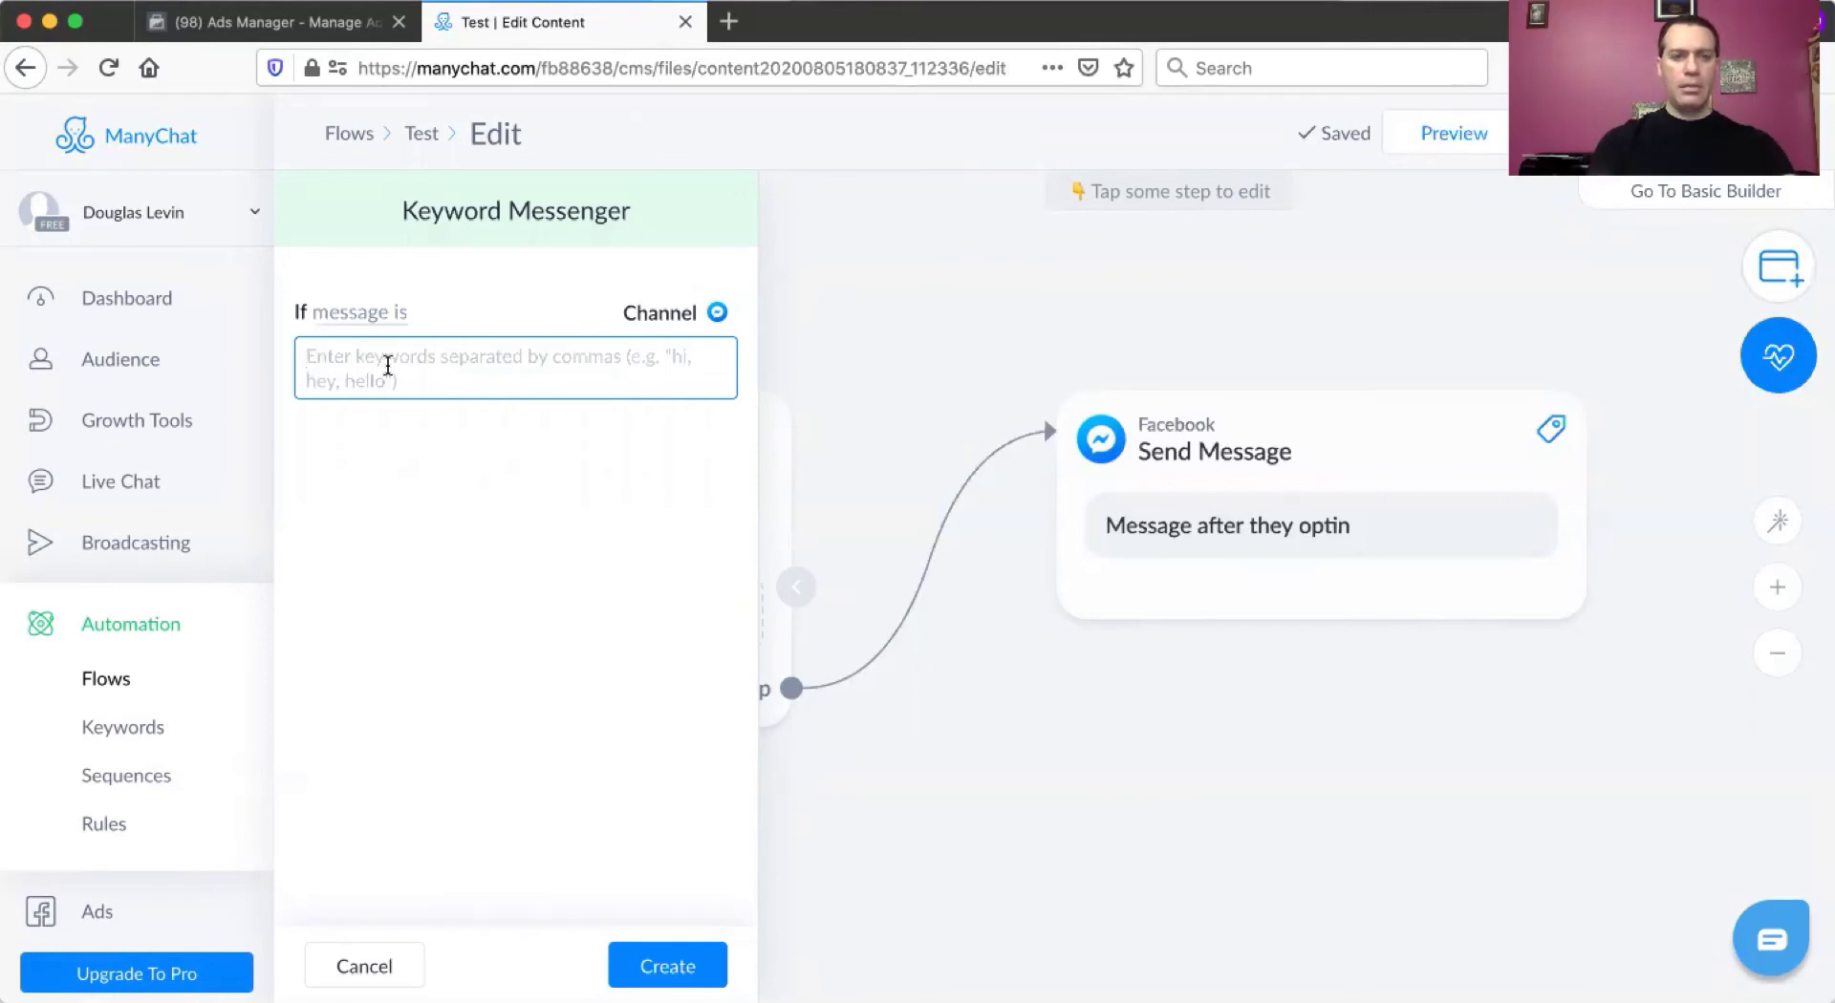
pyautogui.write('I want this thing now!')
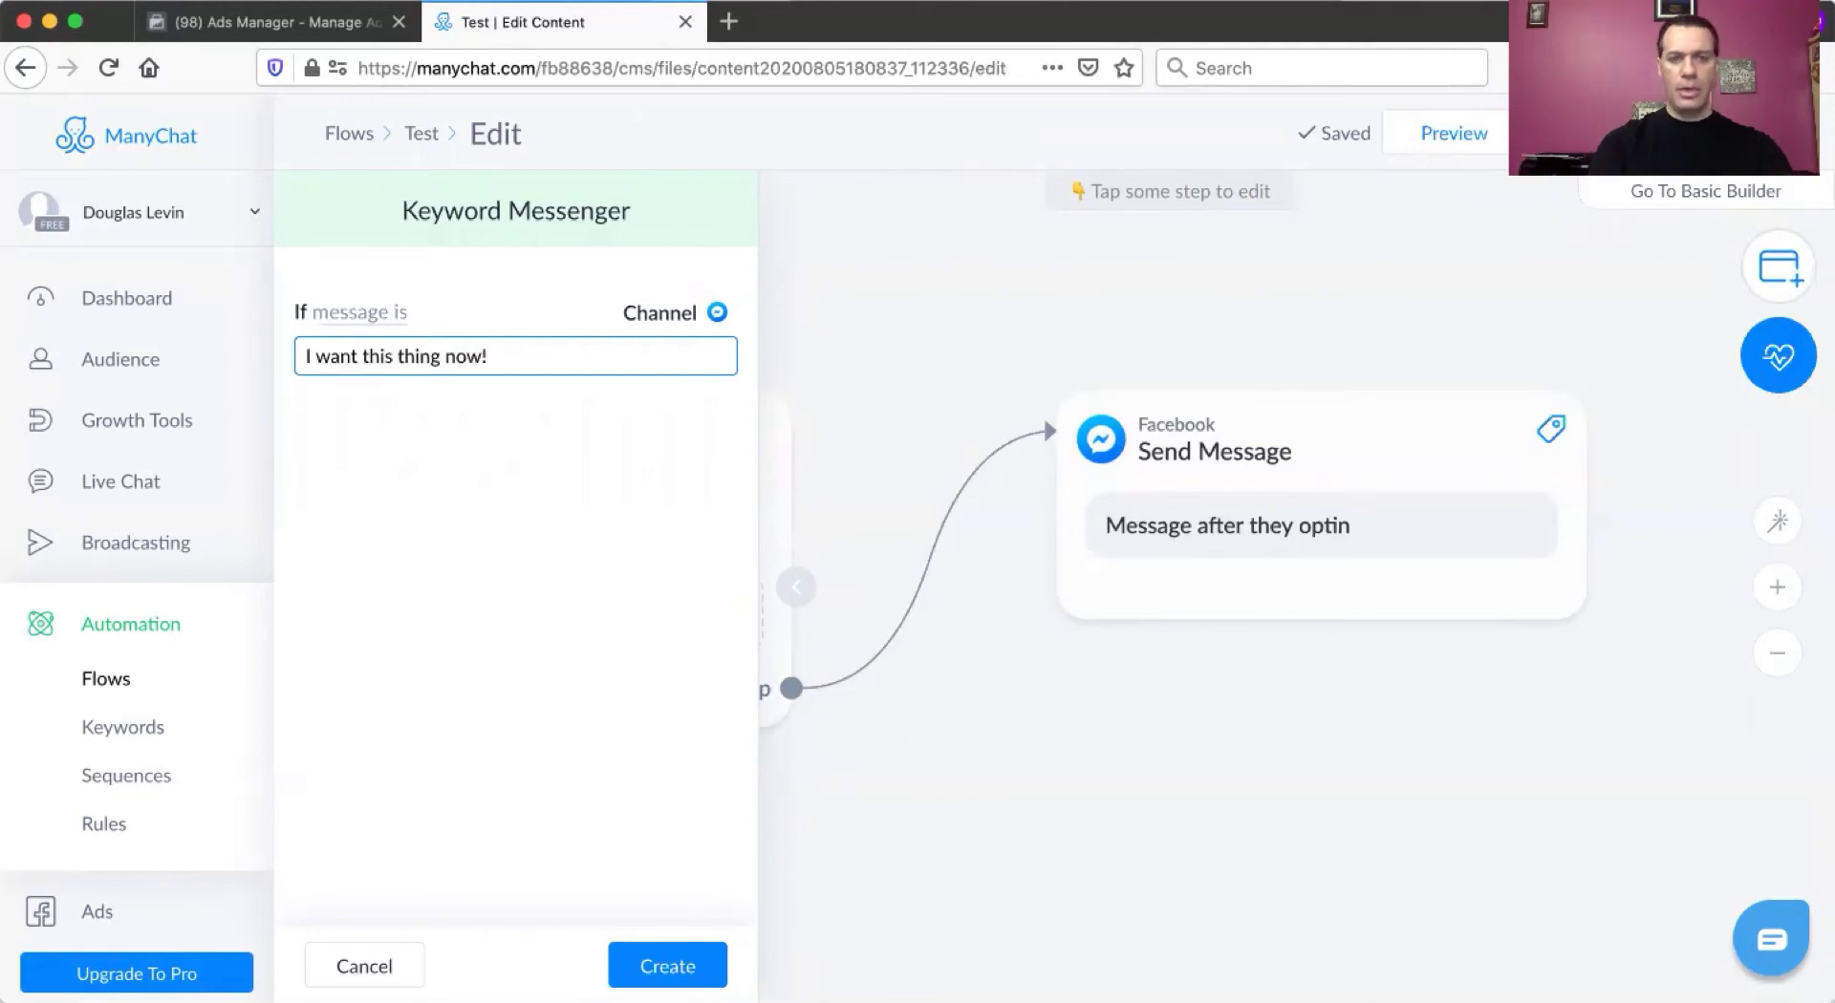
pyautogui.press('super+a')
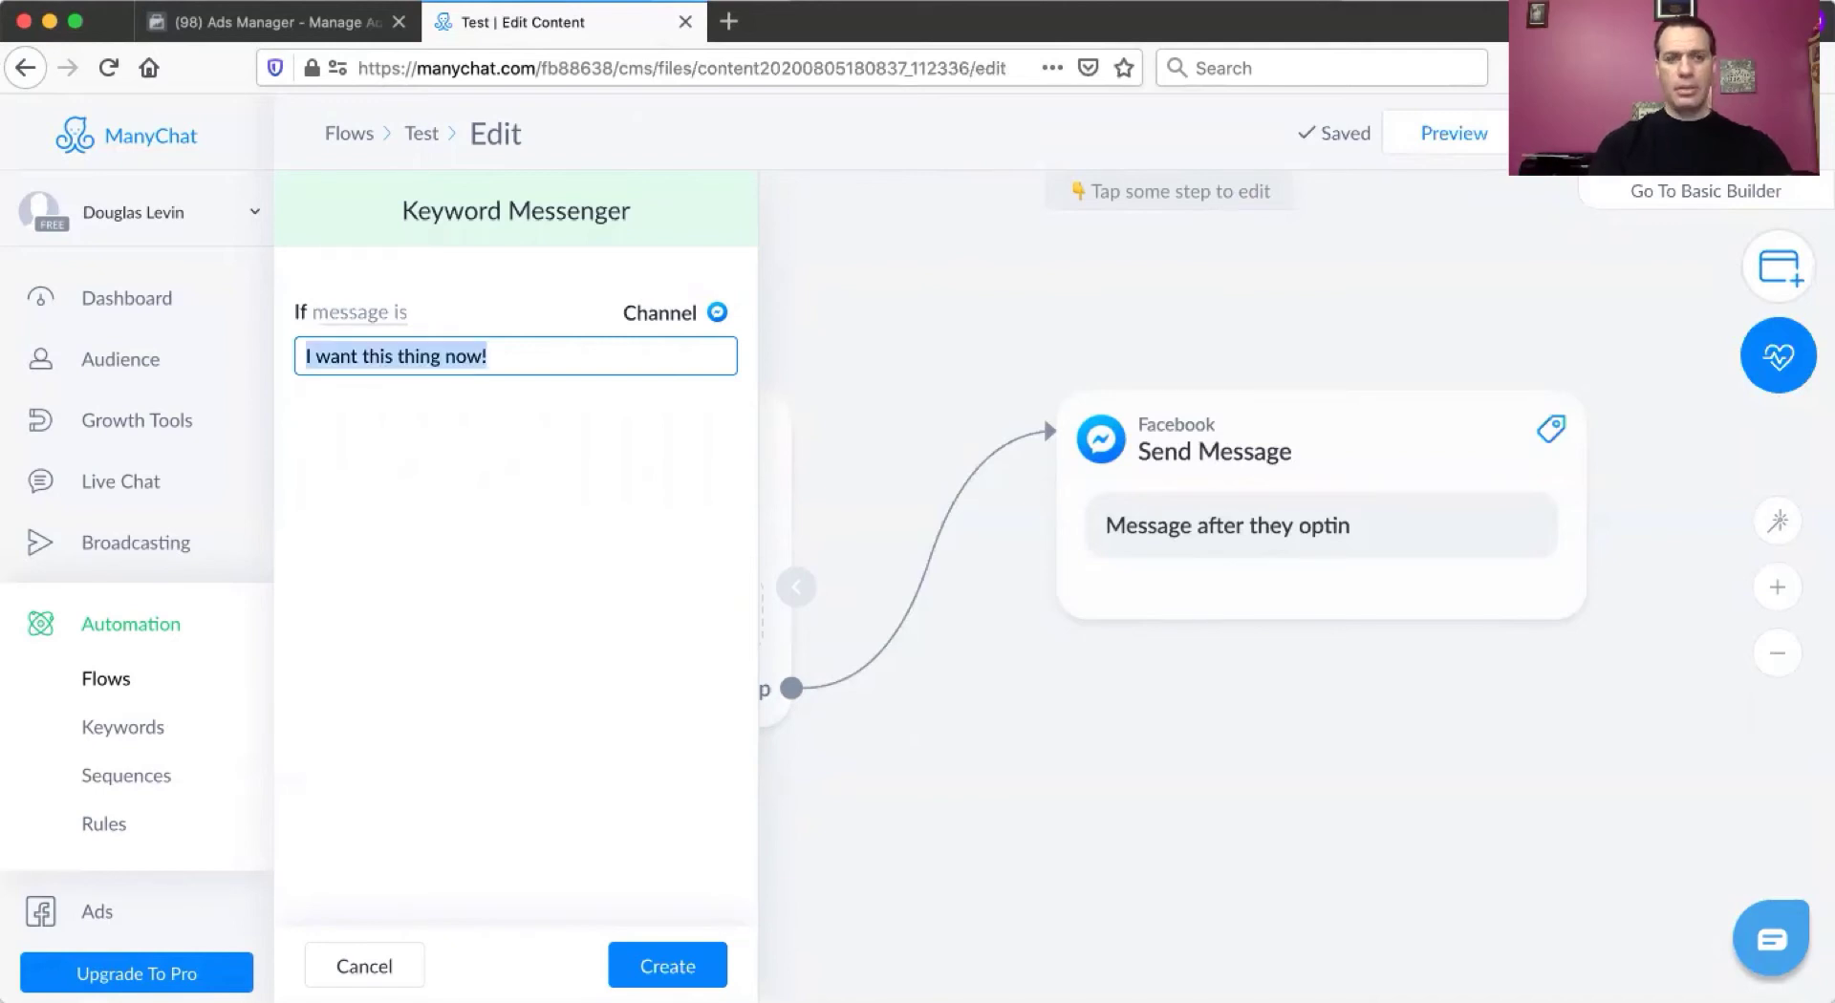
pyautogui.click(668, 966)
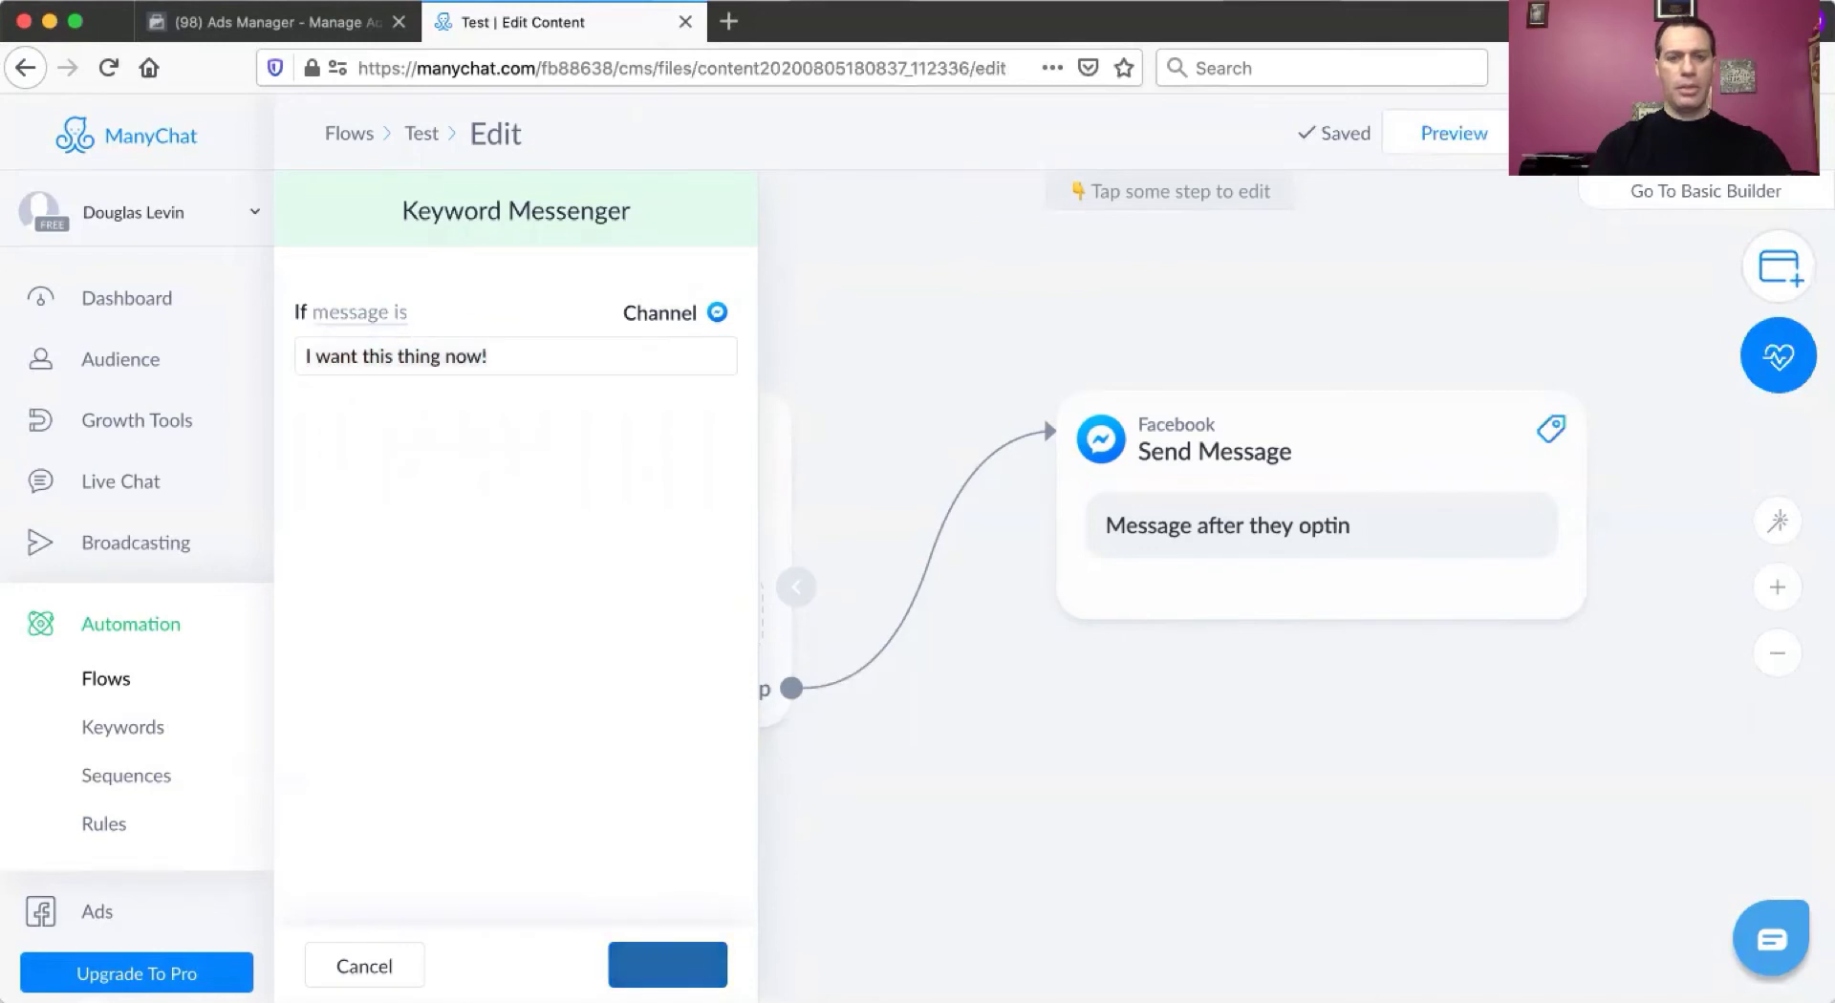
# - Publish the Test flow and go to the Keywords list
pyautogui.click(1034, 745)
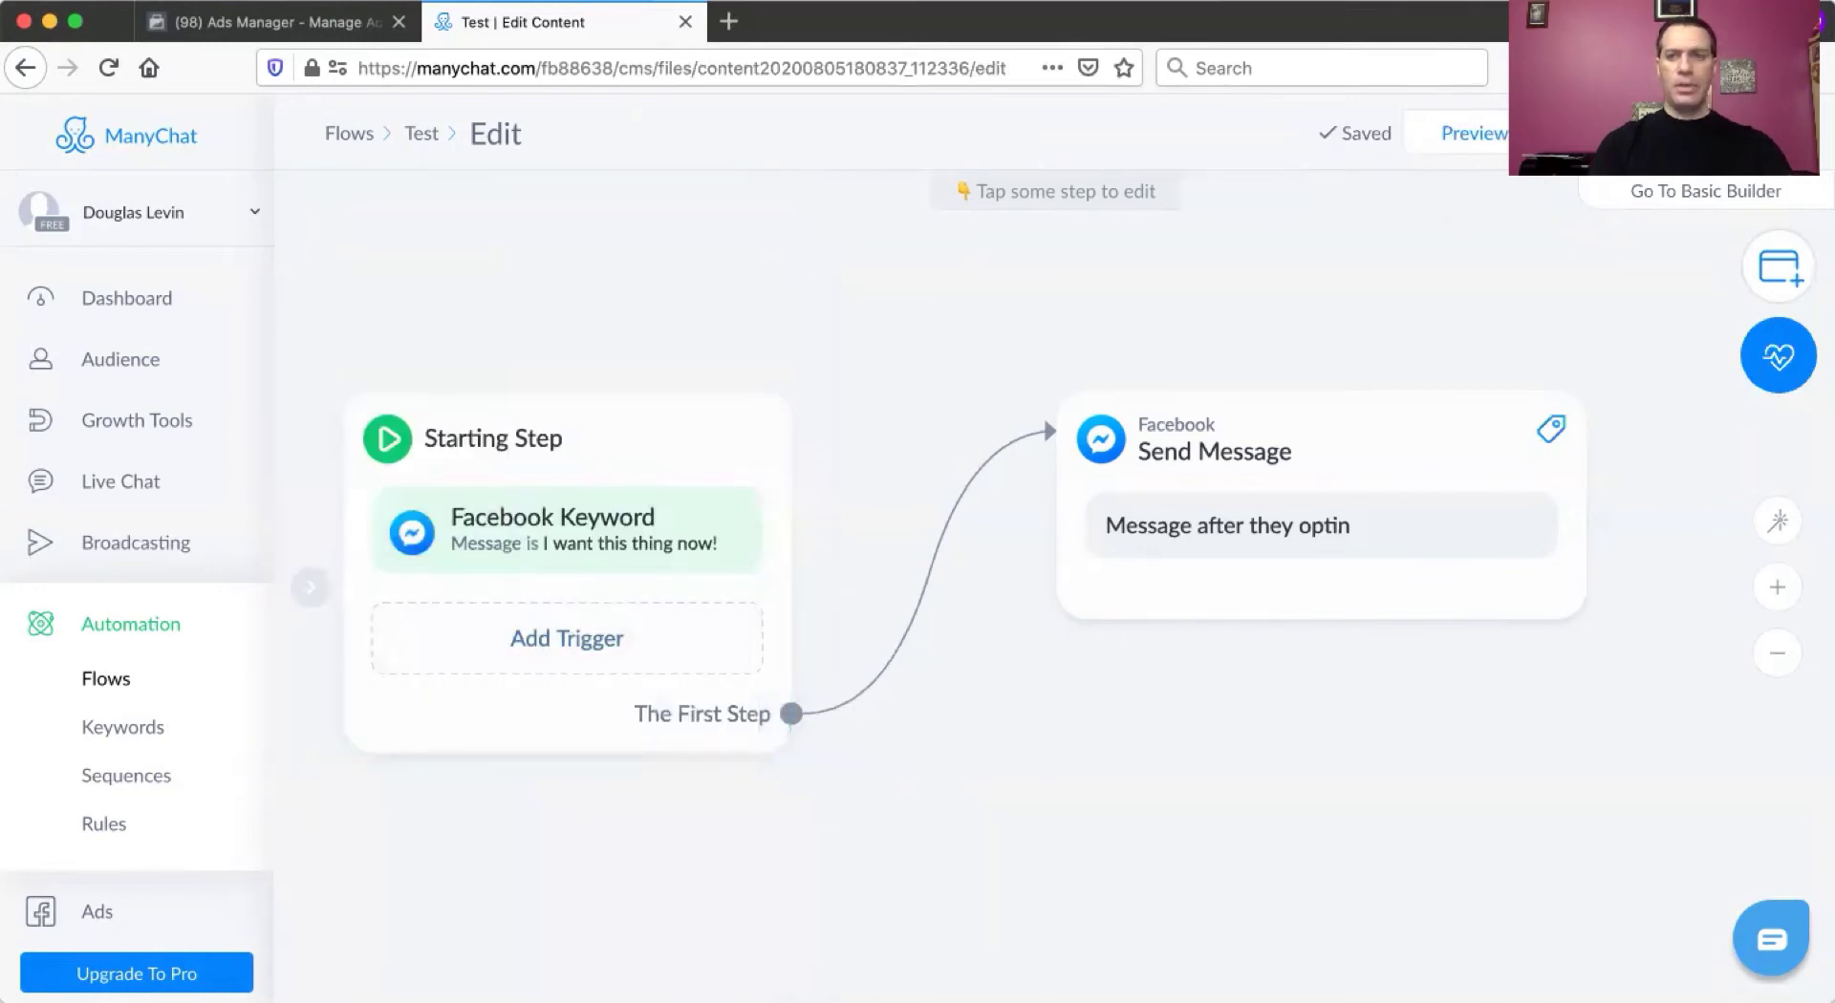
pyautogui.click(1567, 133)
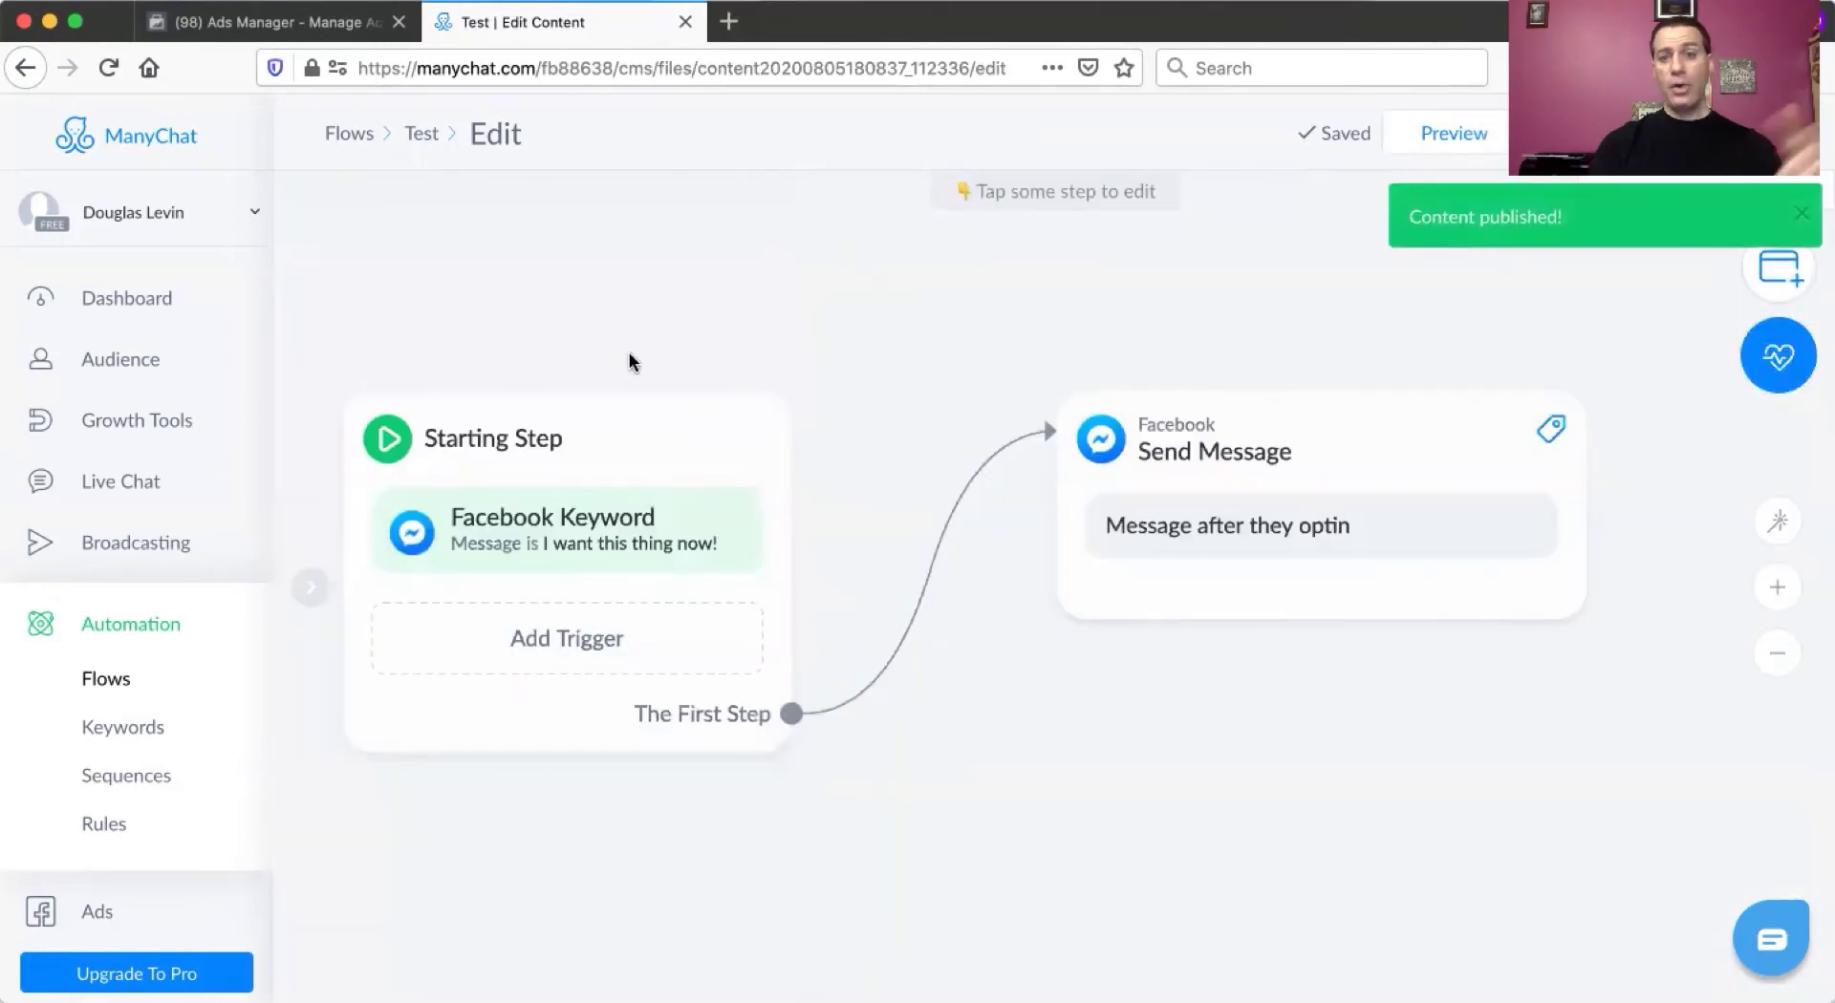
pyautogui.click(117, 727)
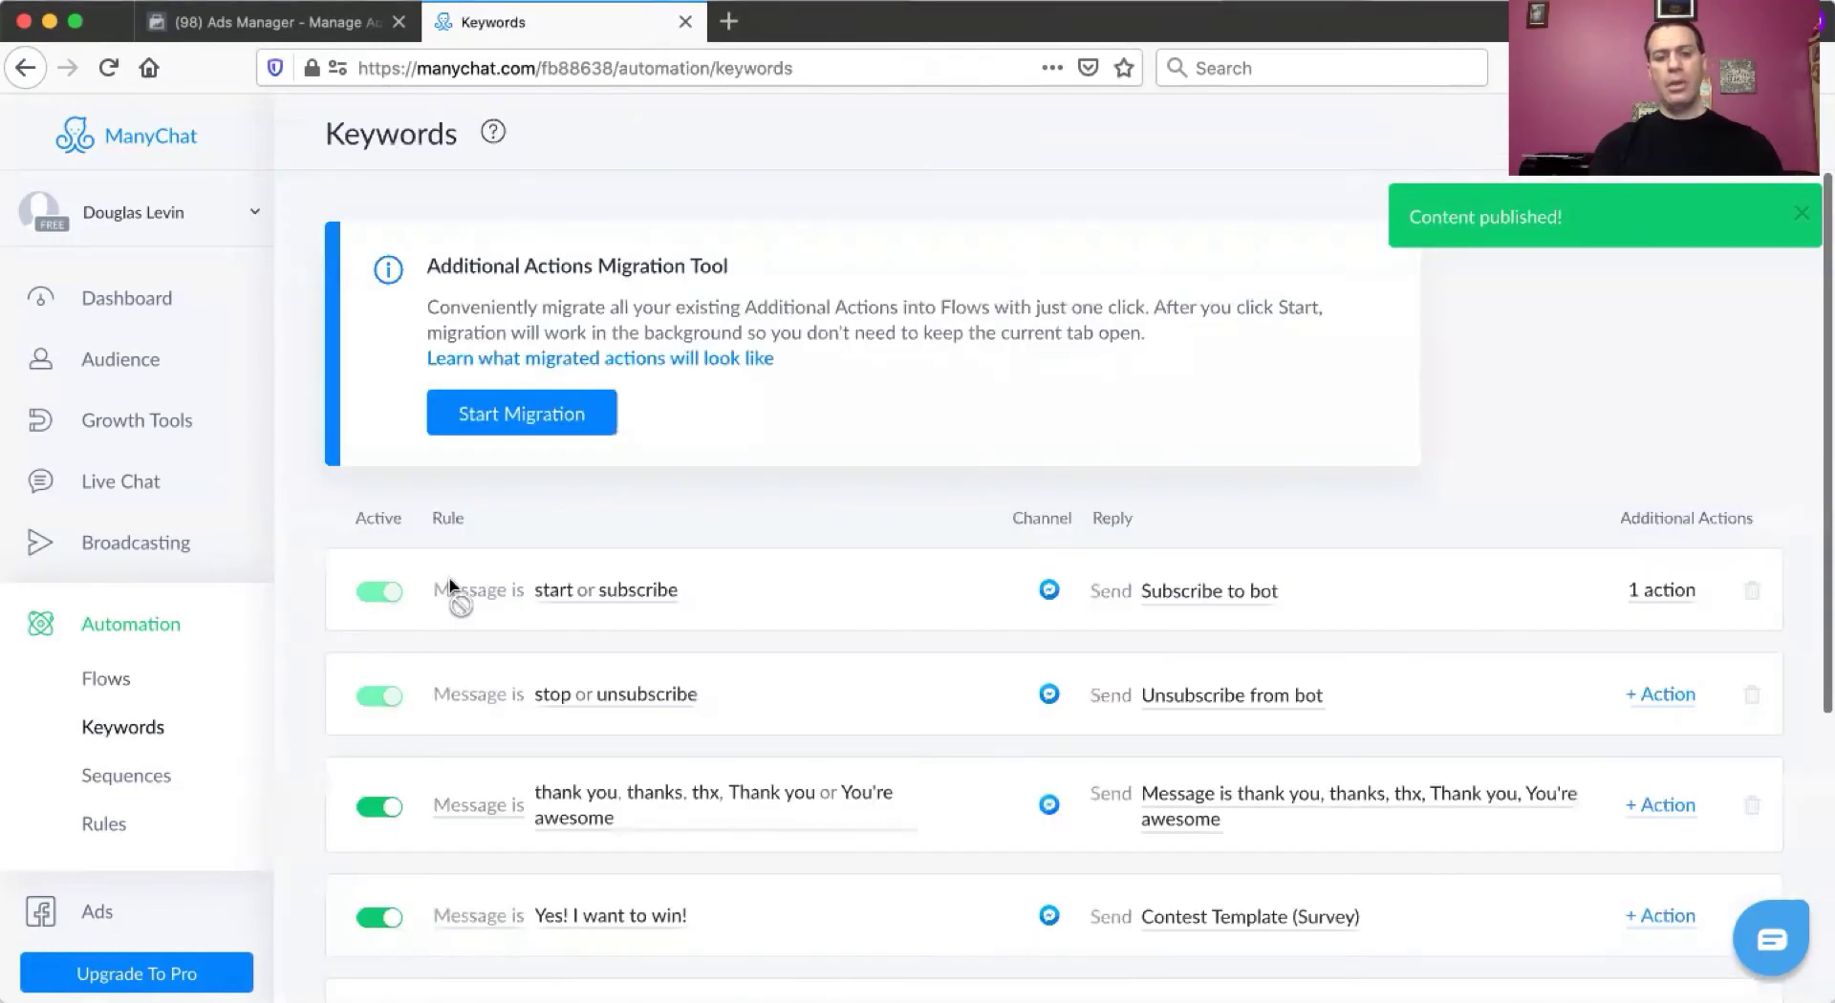
# - Check the new keyword row, then switch to the Ads Manager campaign tab
pyautogui.scroll(-5, 452, 588)
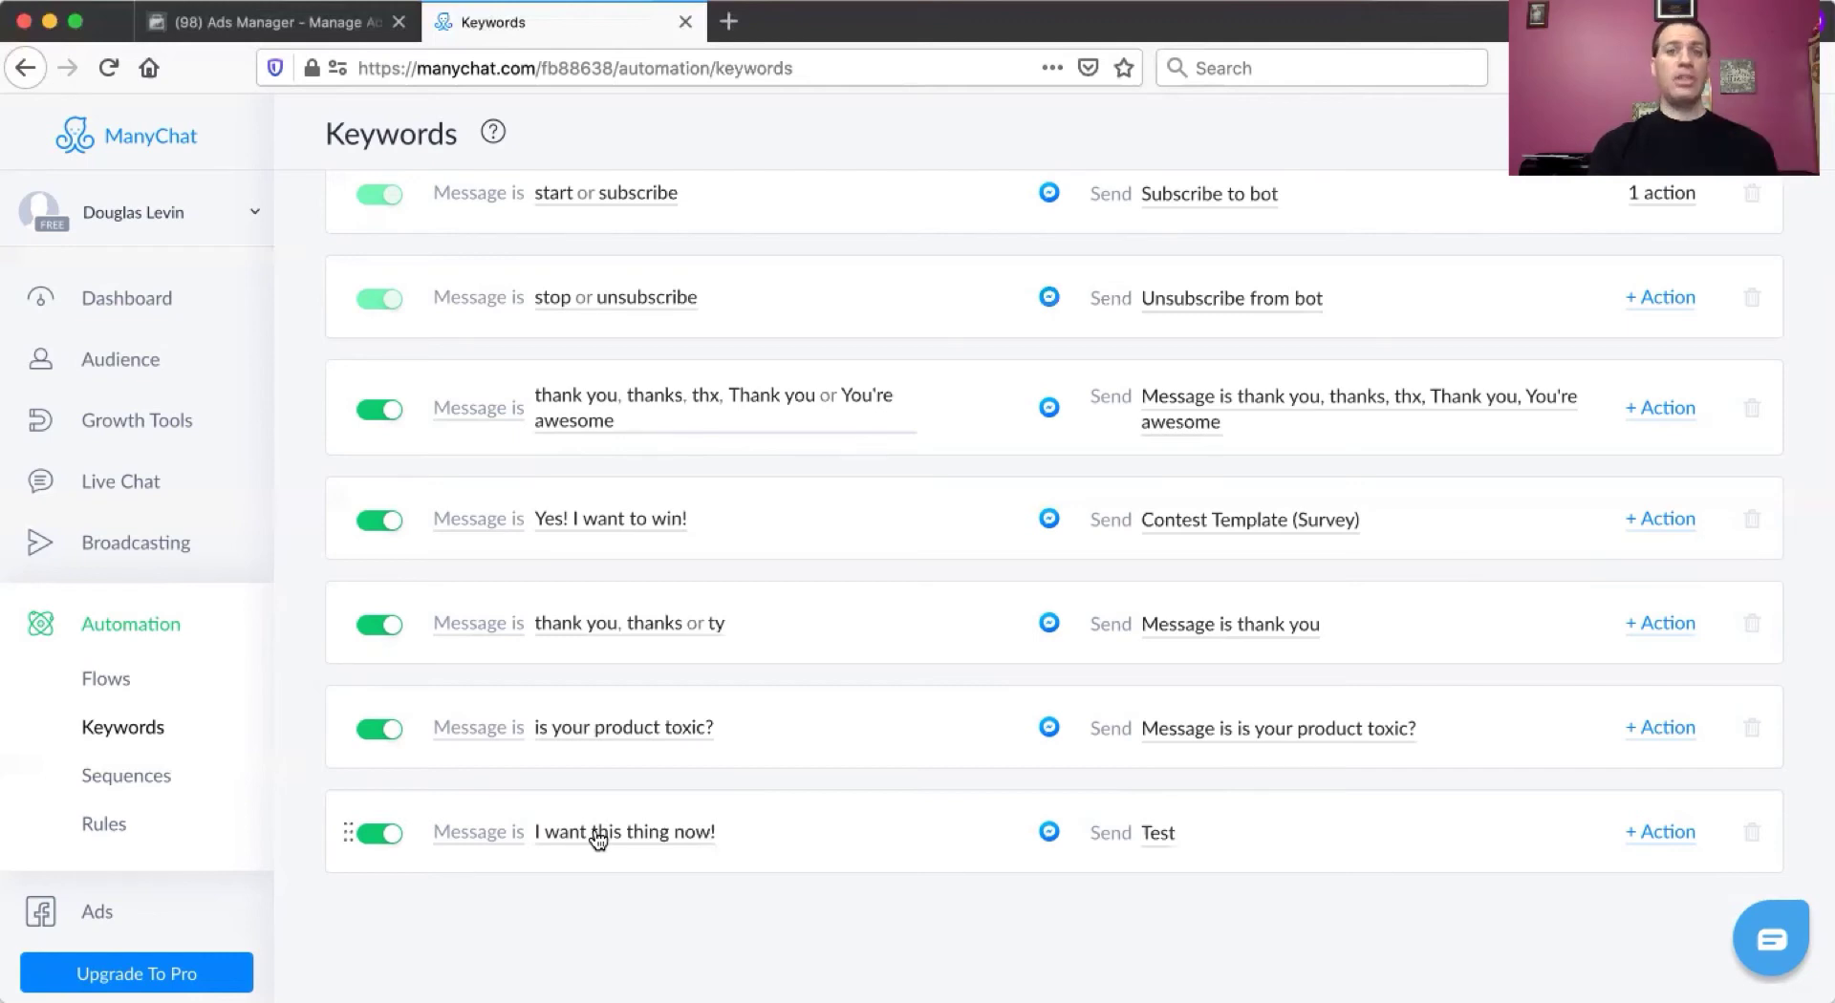
pyautogui.click(277, 21)
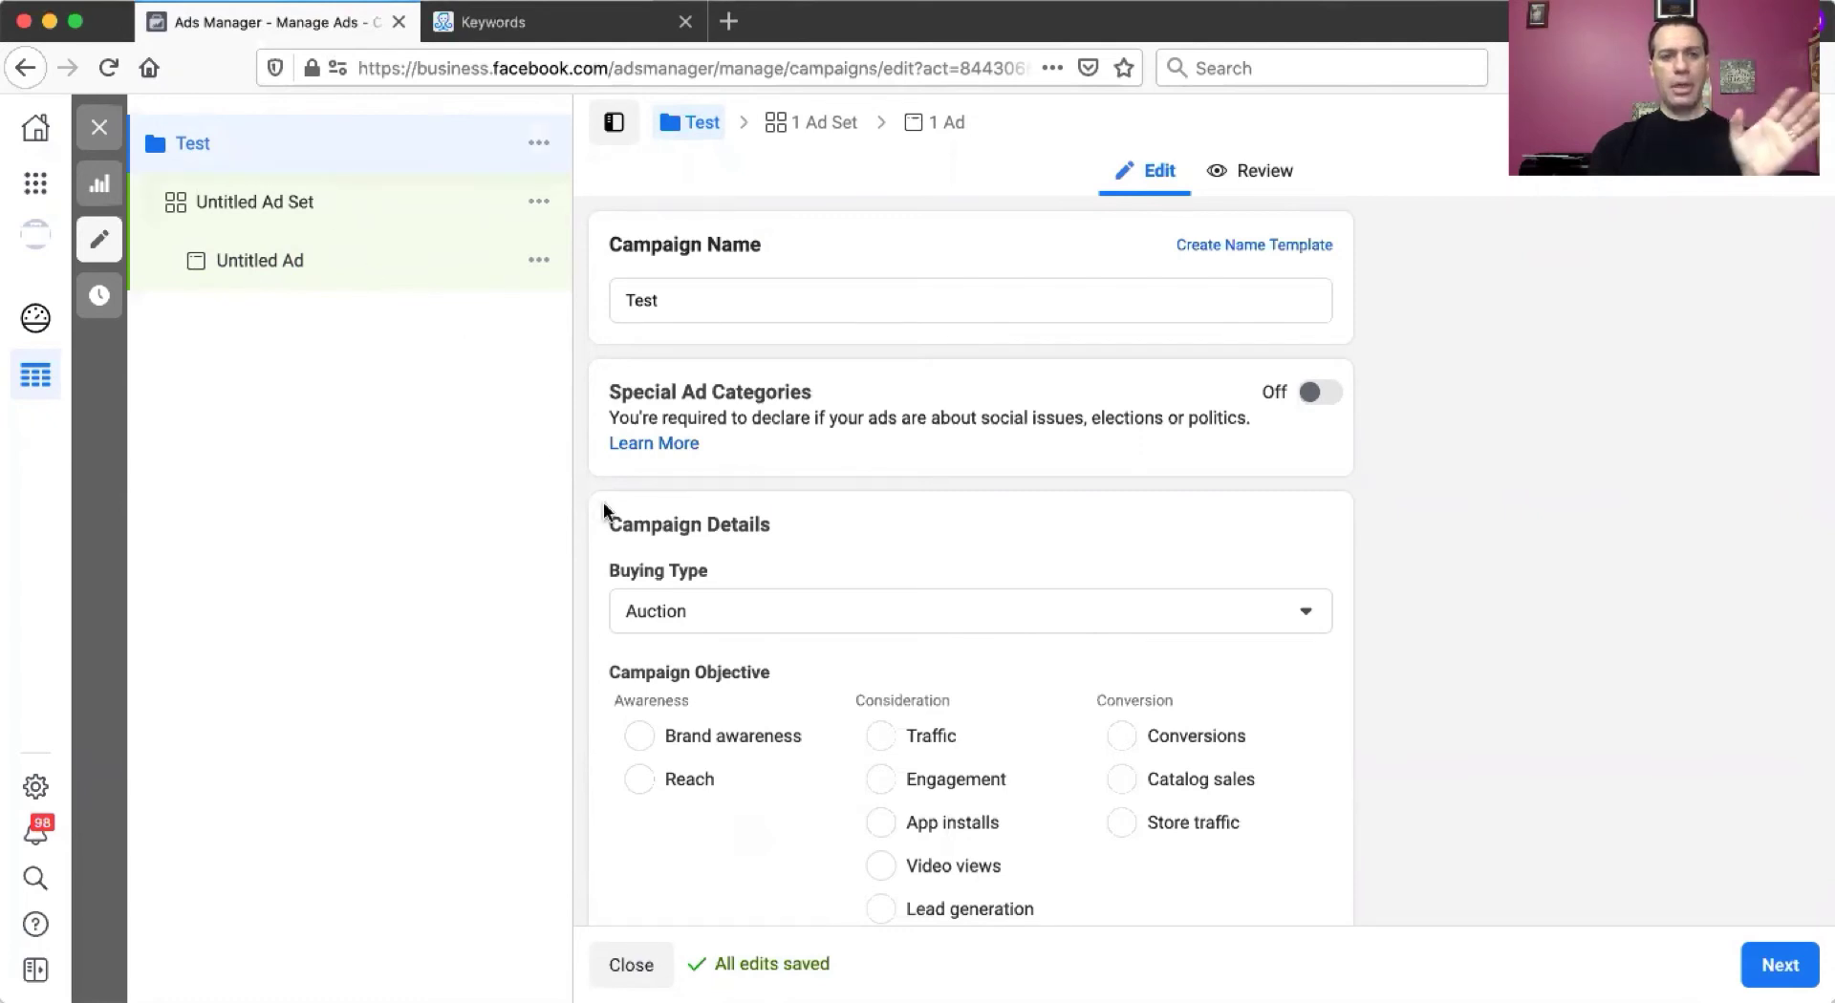
pyautogui.scroll(2, 702, 524)
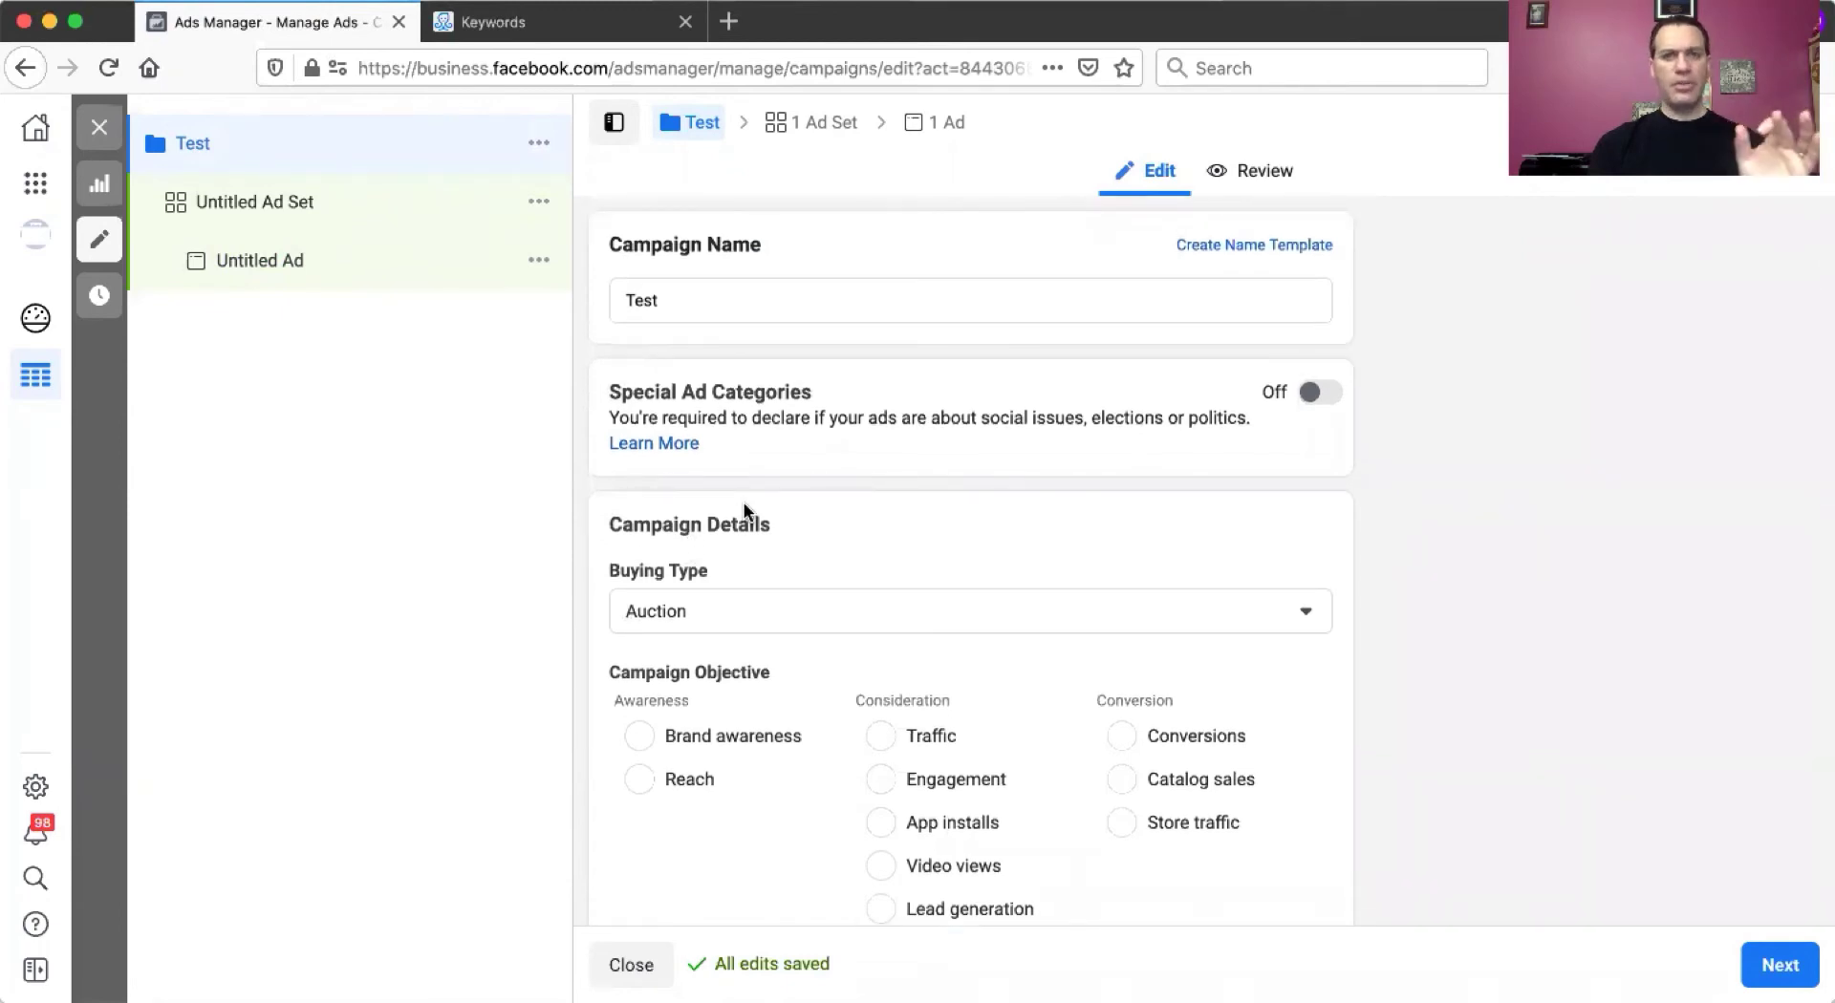
pyautogui.scroll(-2, 743, 501)
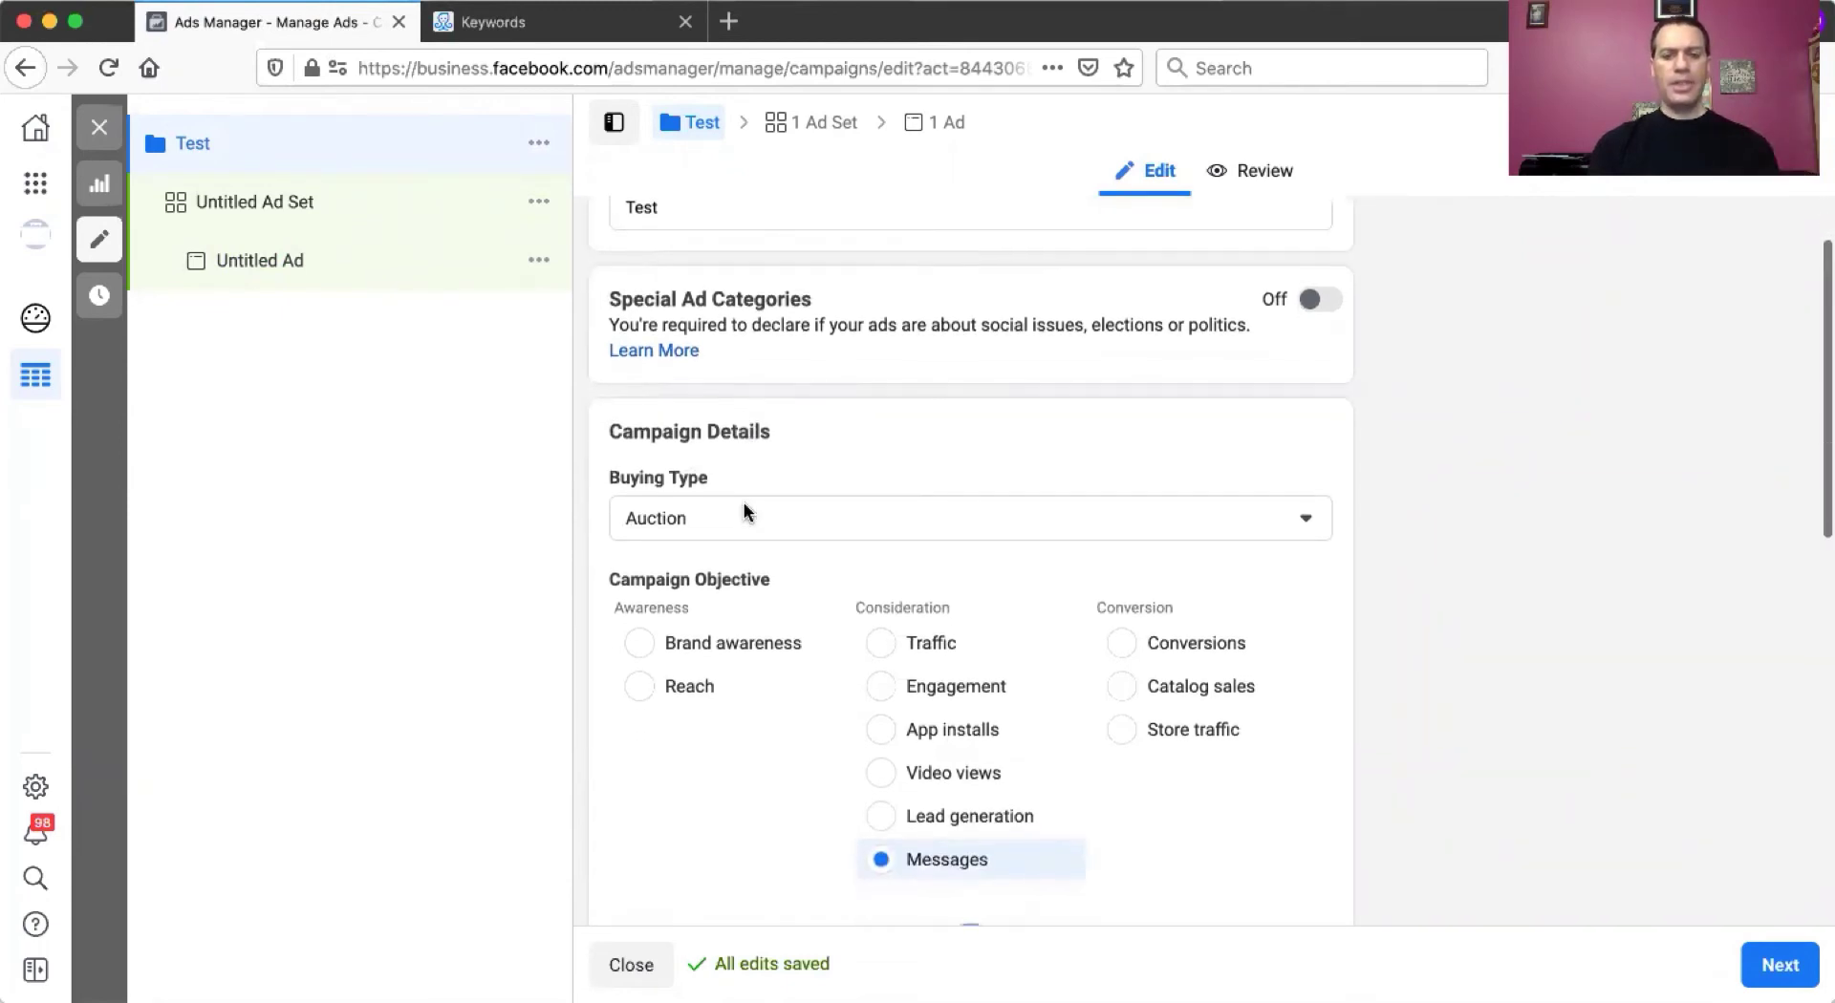
pyautogui.scroll(-2, 744, 502)
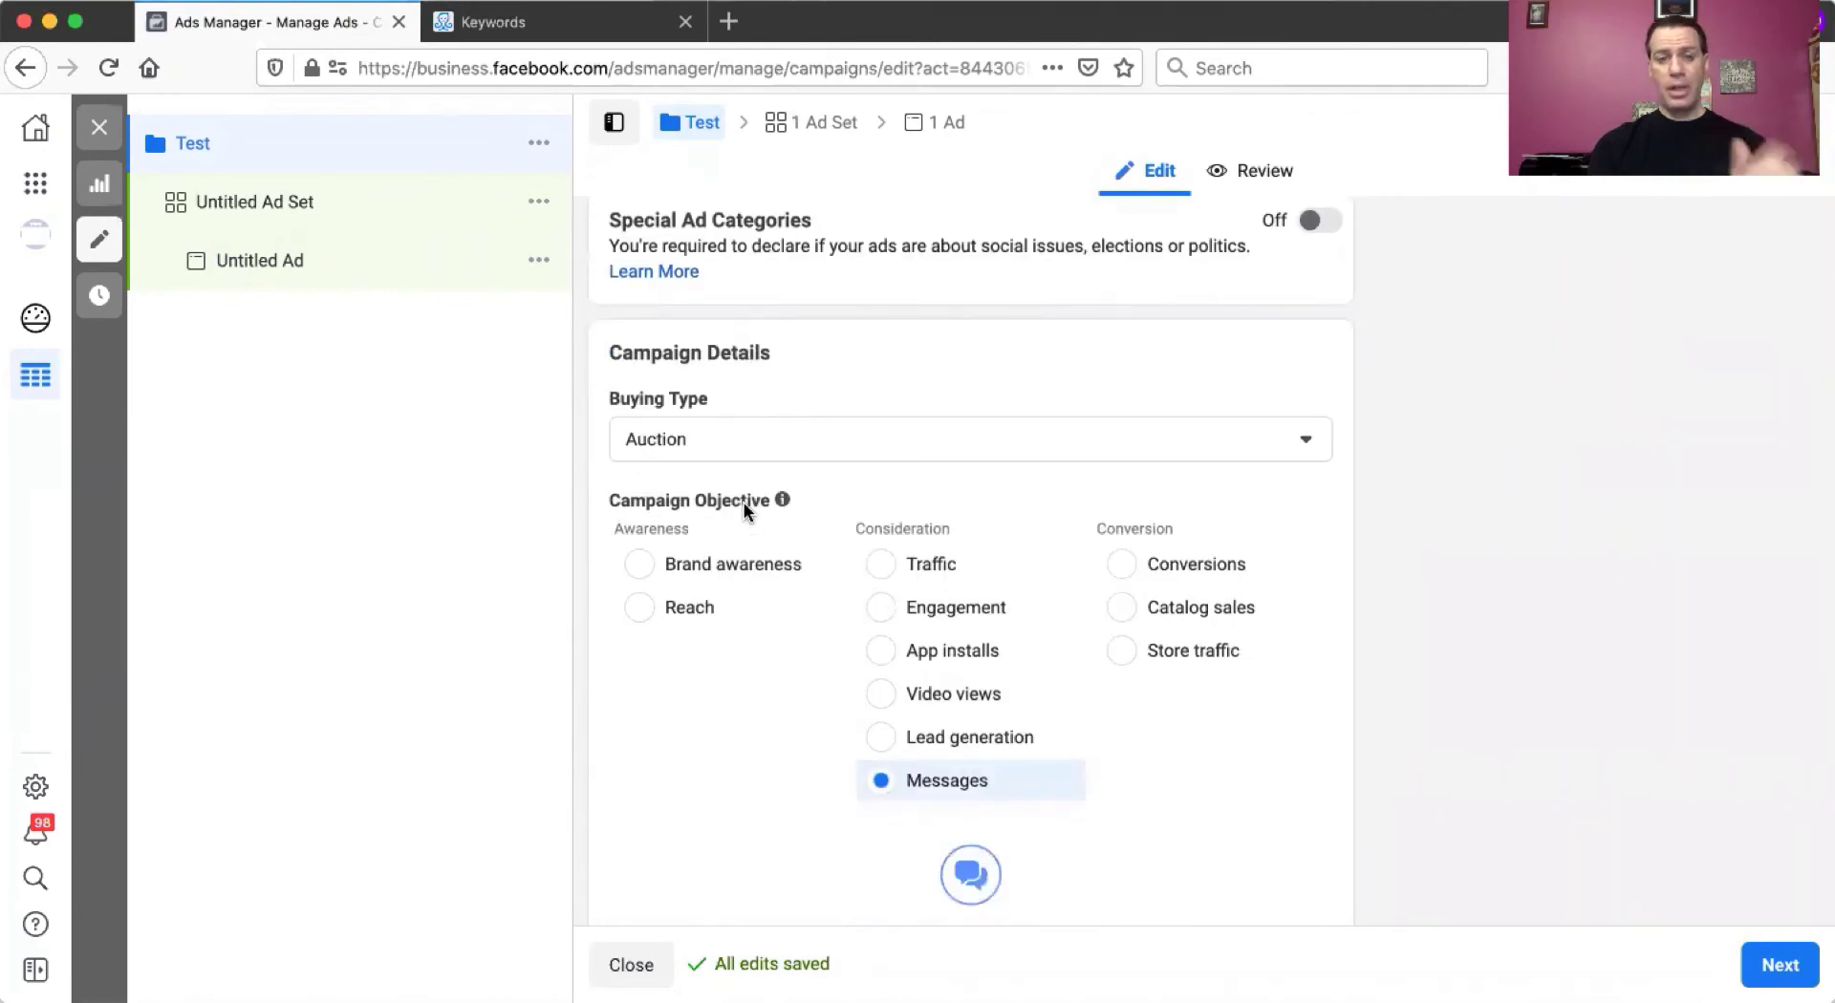
pyautogui.scroll(-1, 743, 502)
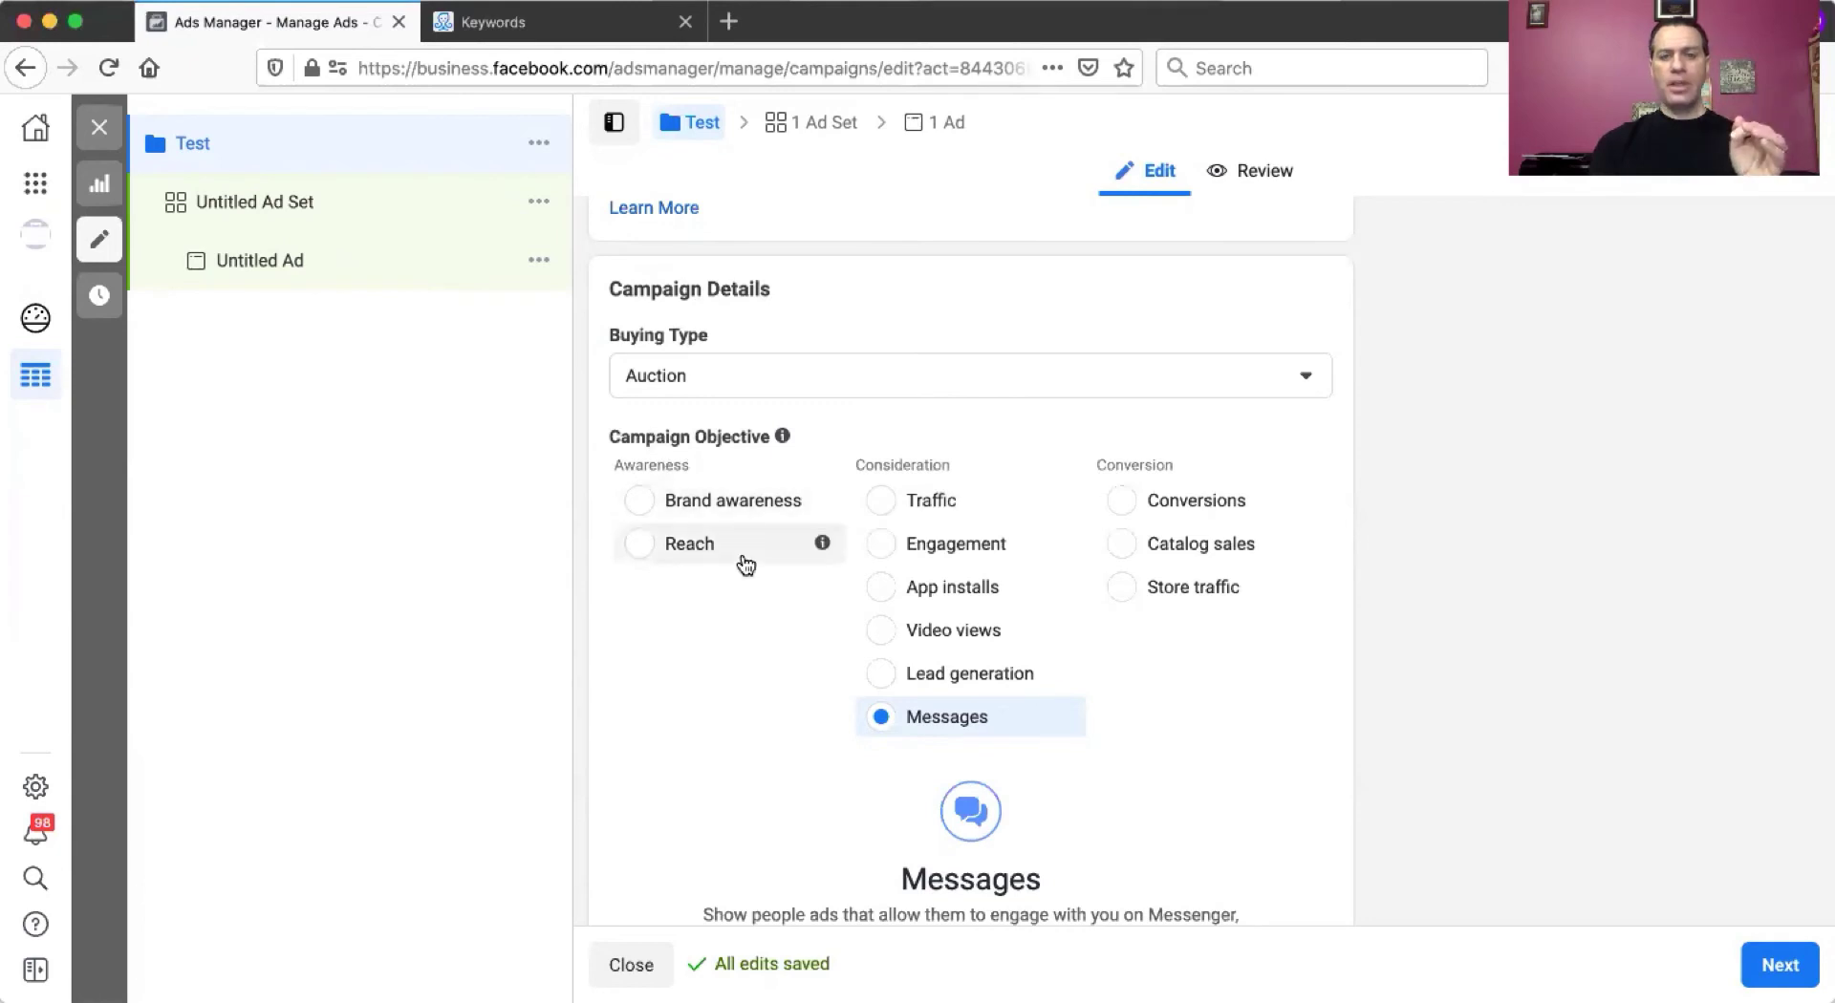
pyautogui.scroll(-2, 742, 559)
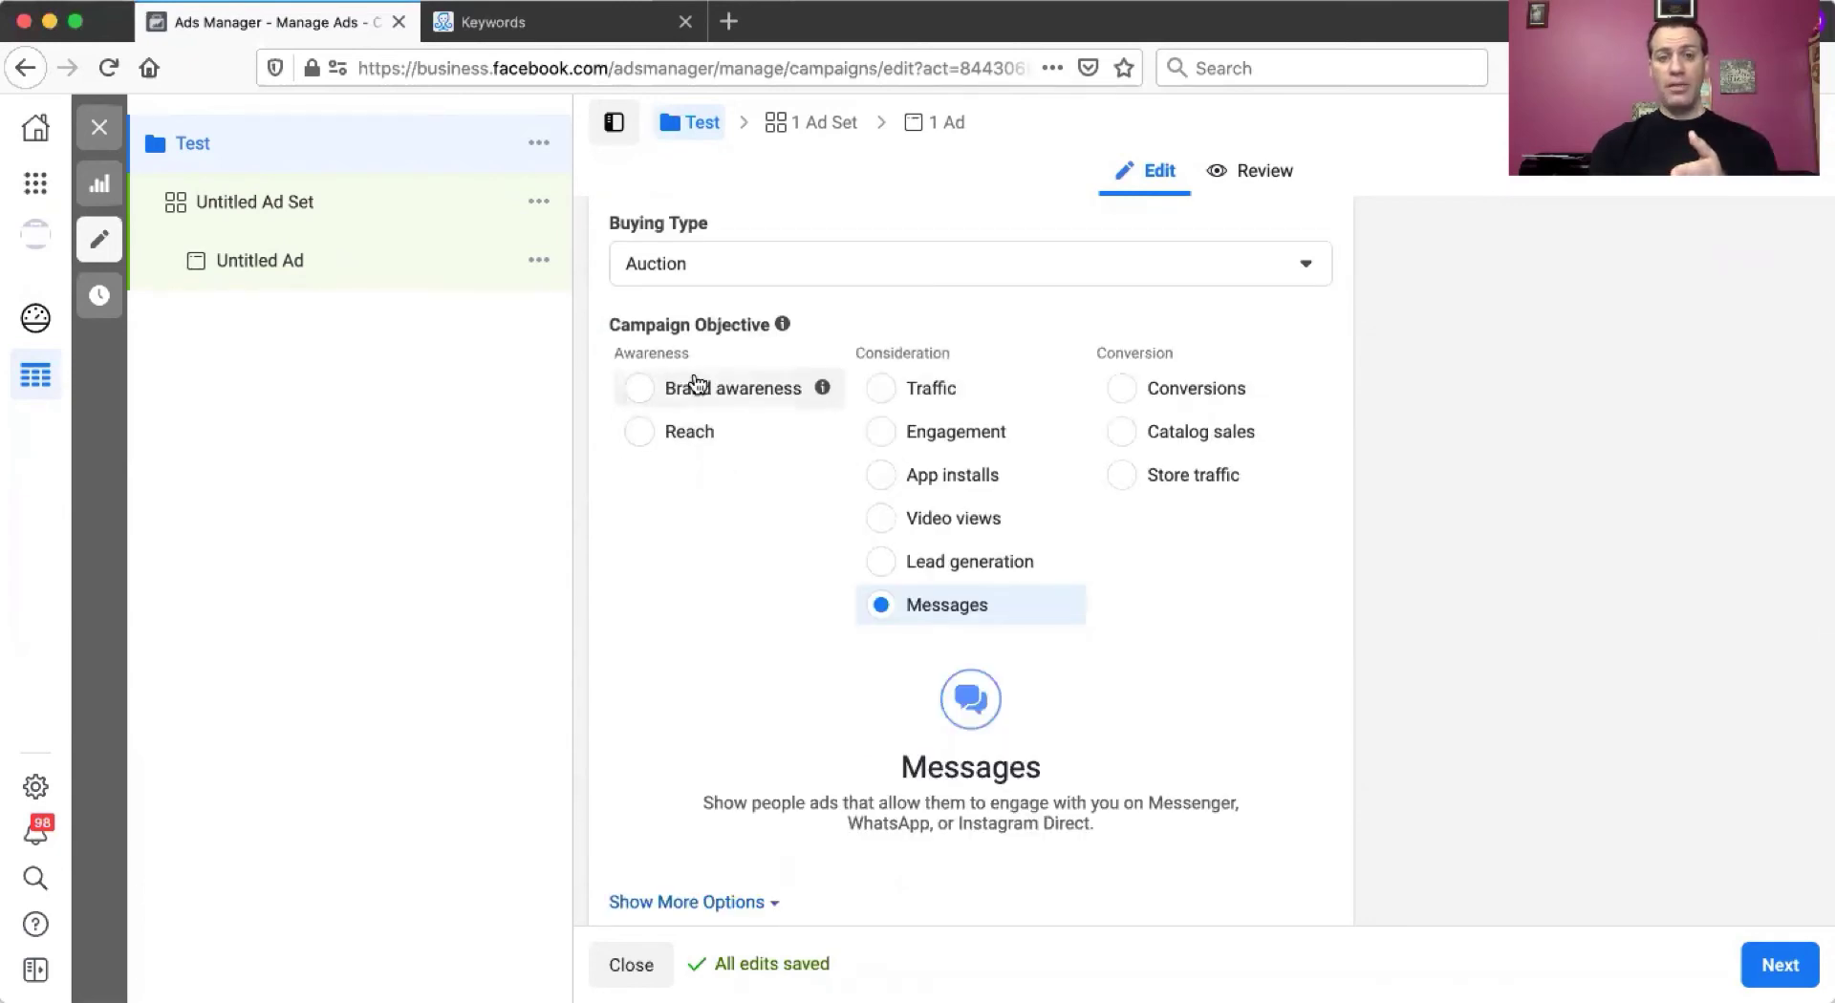
pyautogui.scroll(-6, 728, 615)
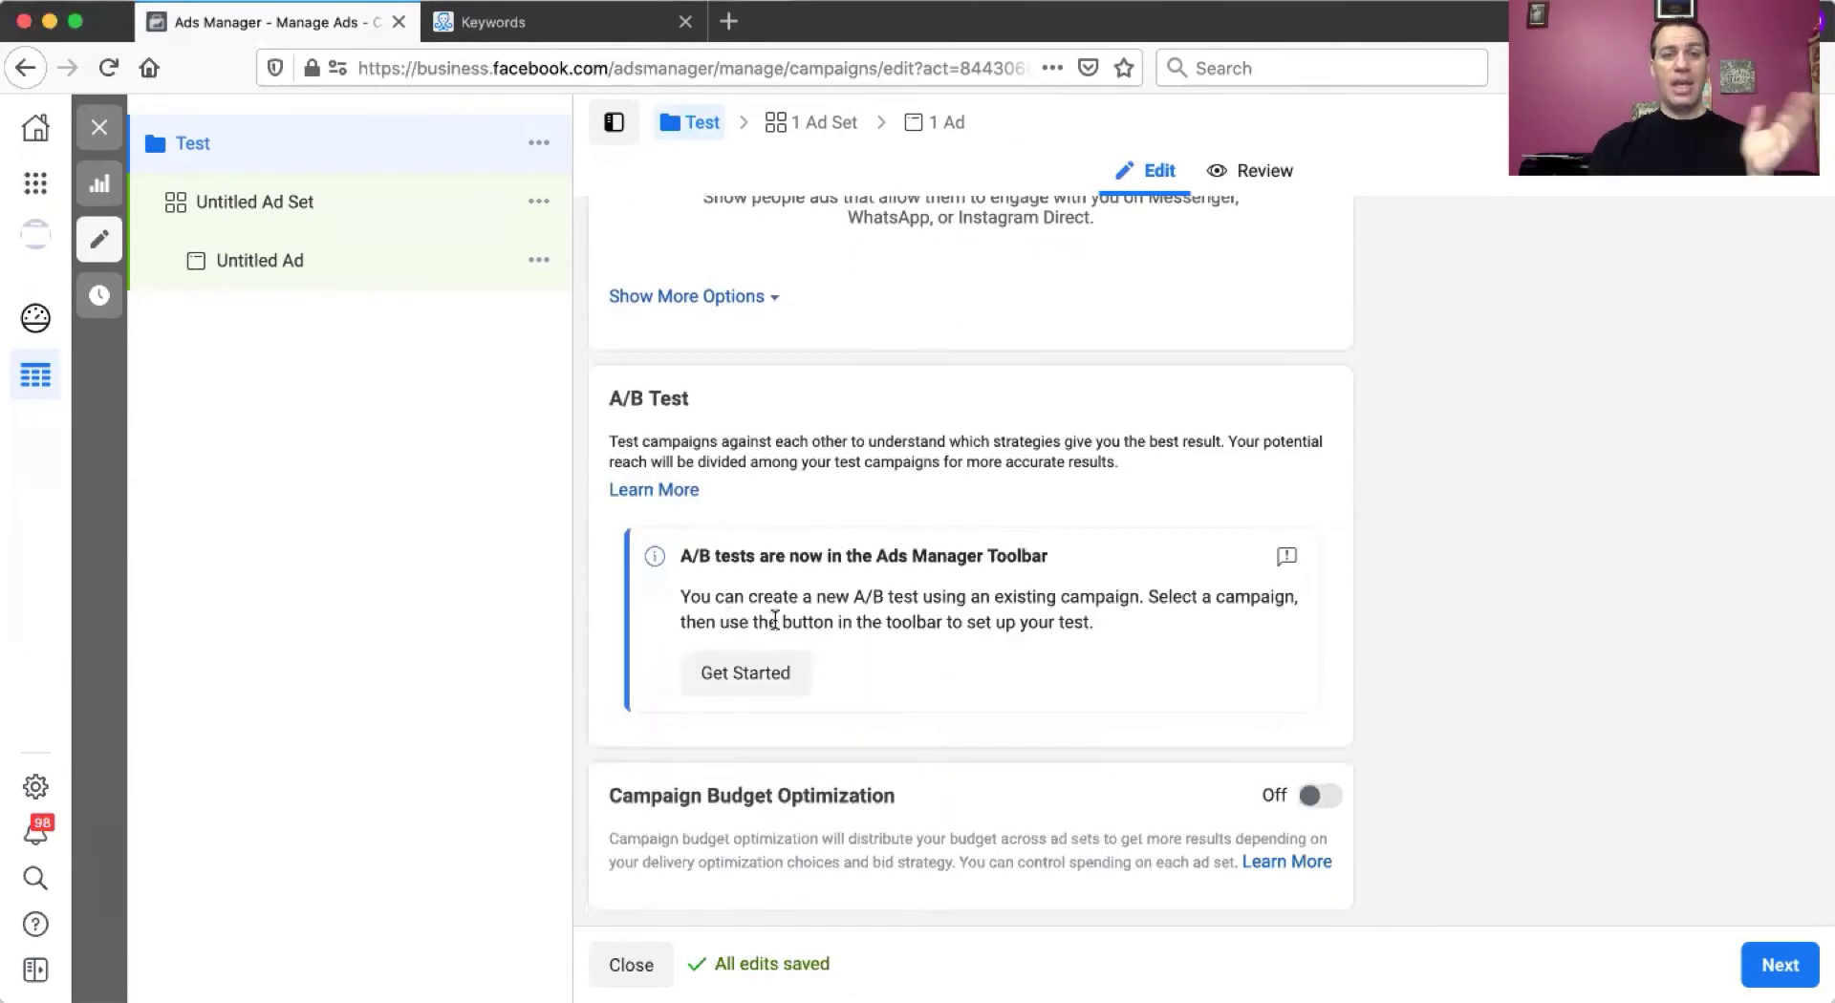
pyautogui.scroll(3, 774, 621)
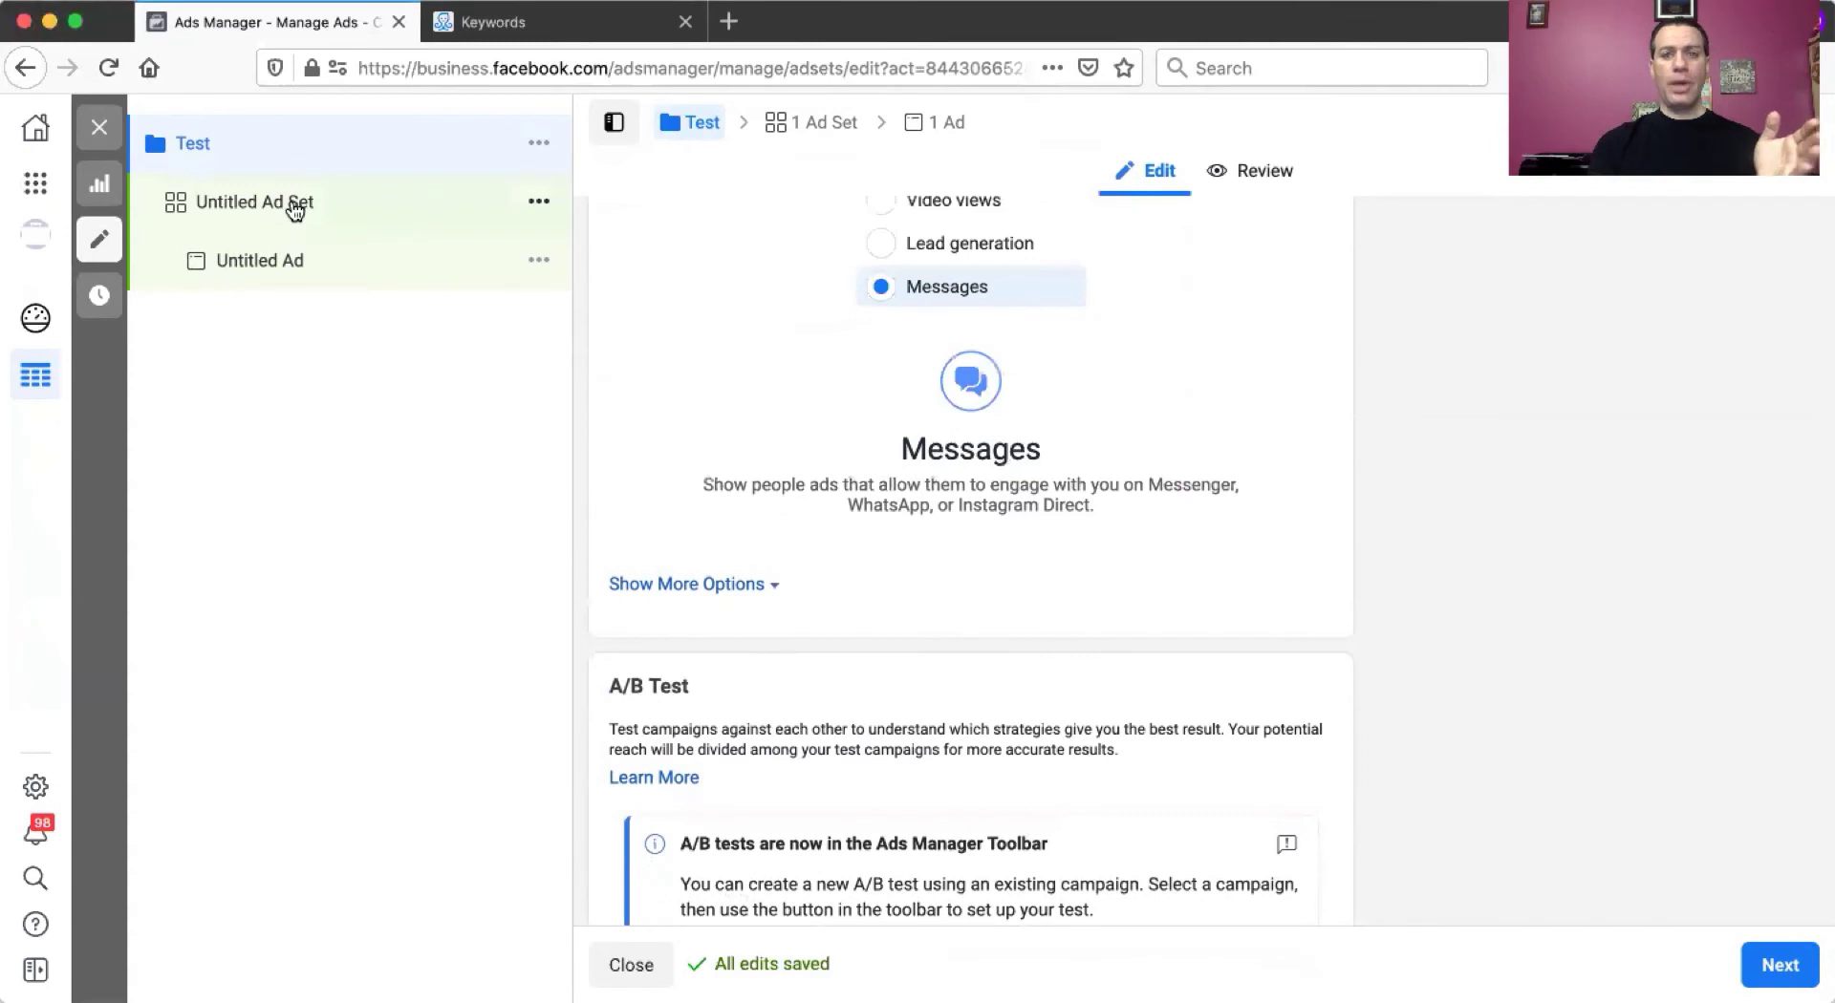
# - Review the Untitled Ad Set's destination, budget, audience and placements, then open Untitled Ad
pyautogui.click(296, 210)
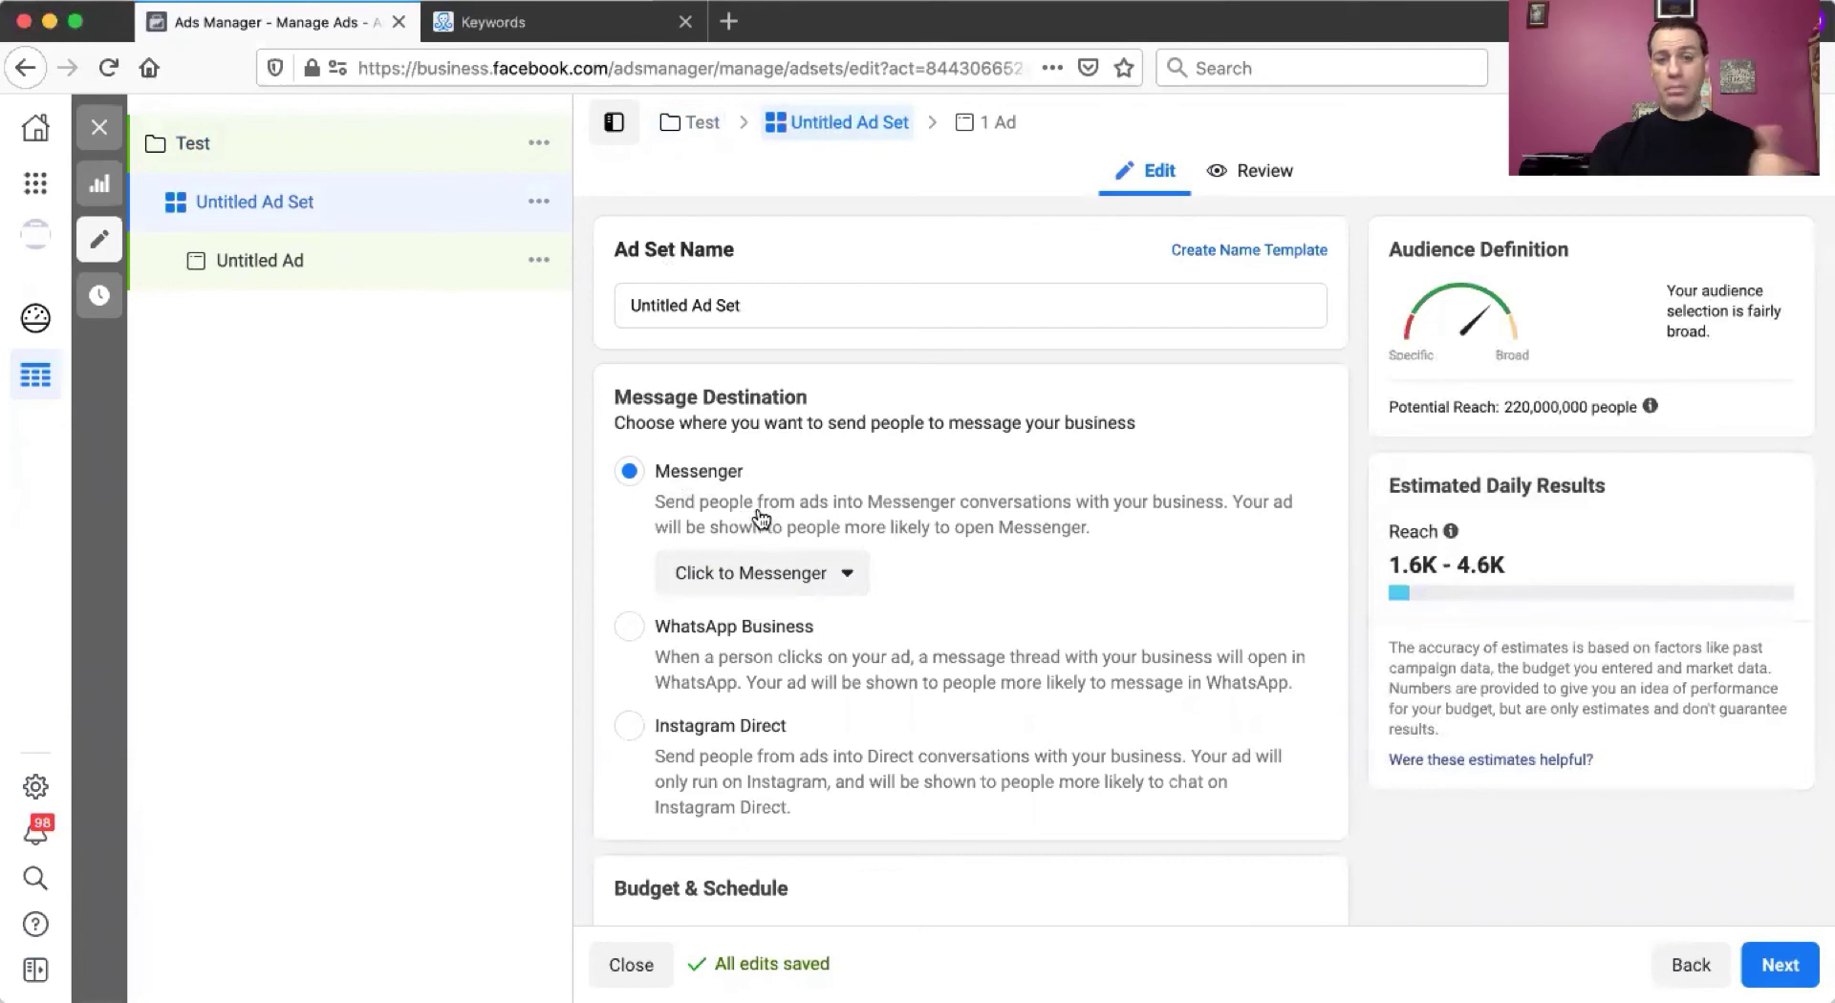
pyautogui.scroll(-4, 872, 532)
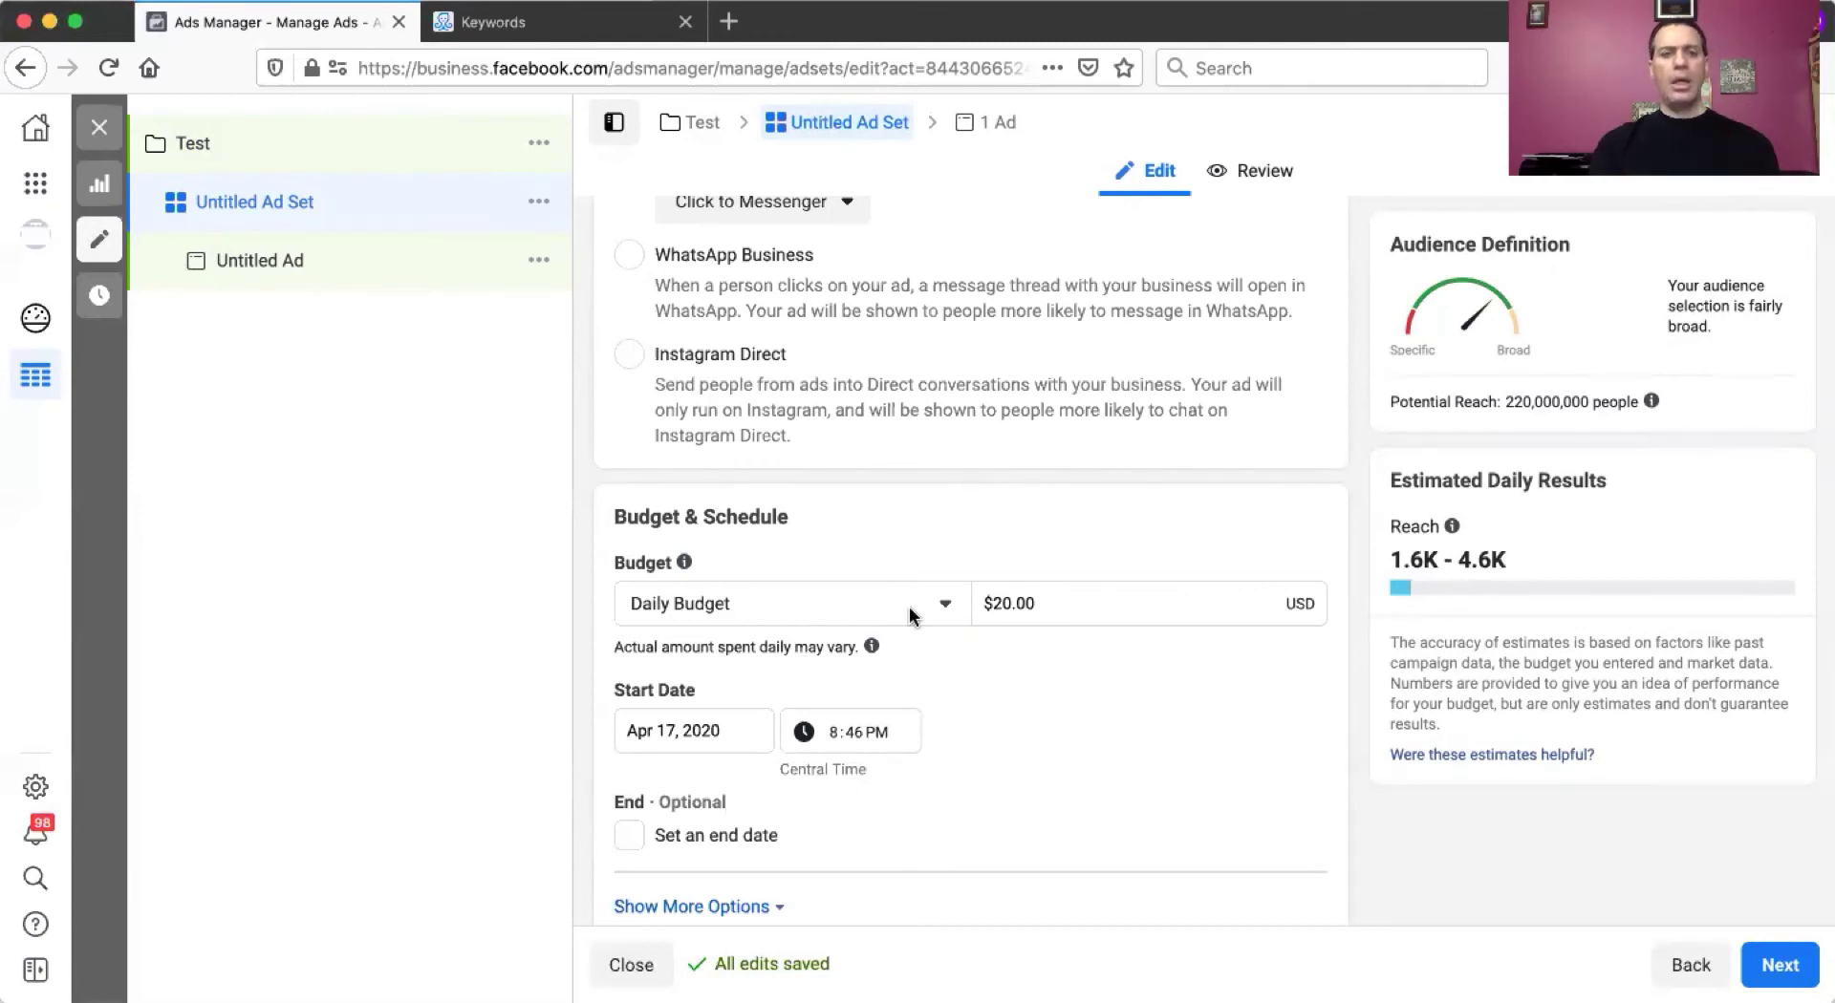
pyautogui.scroll(-3, 1086, 617)
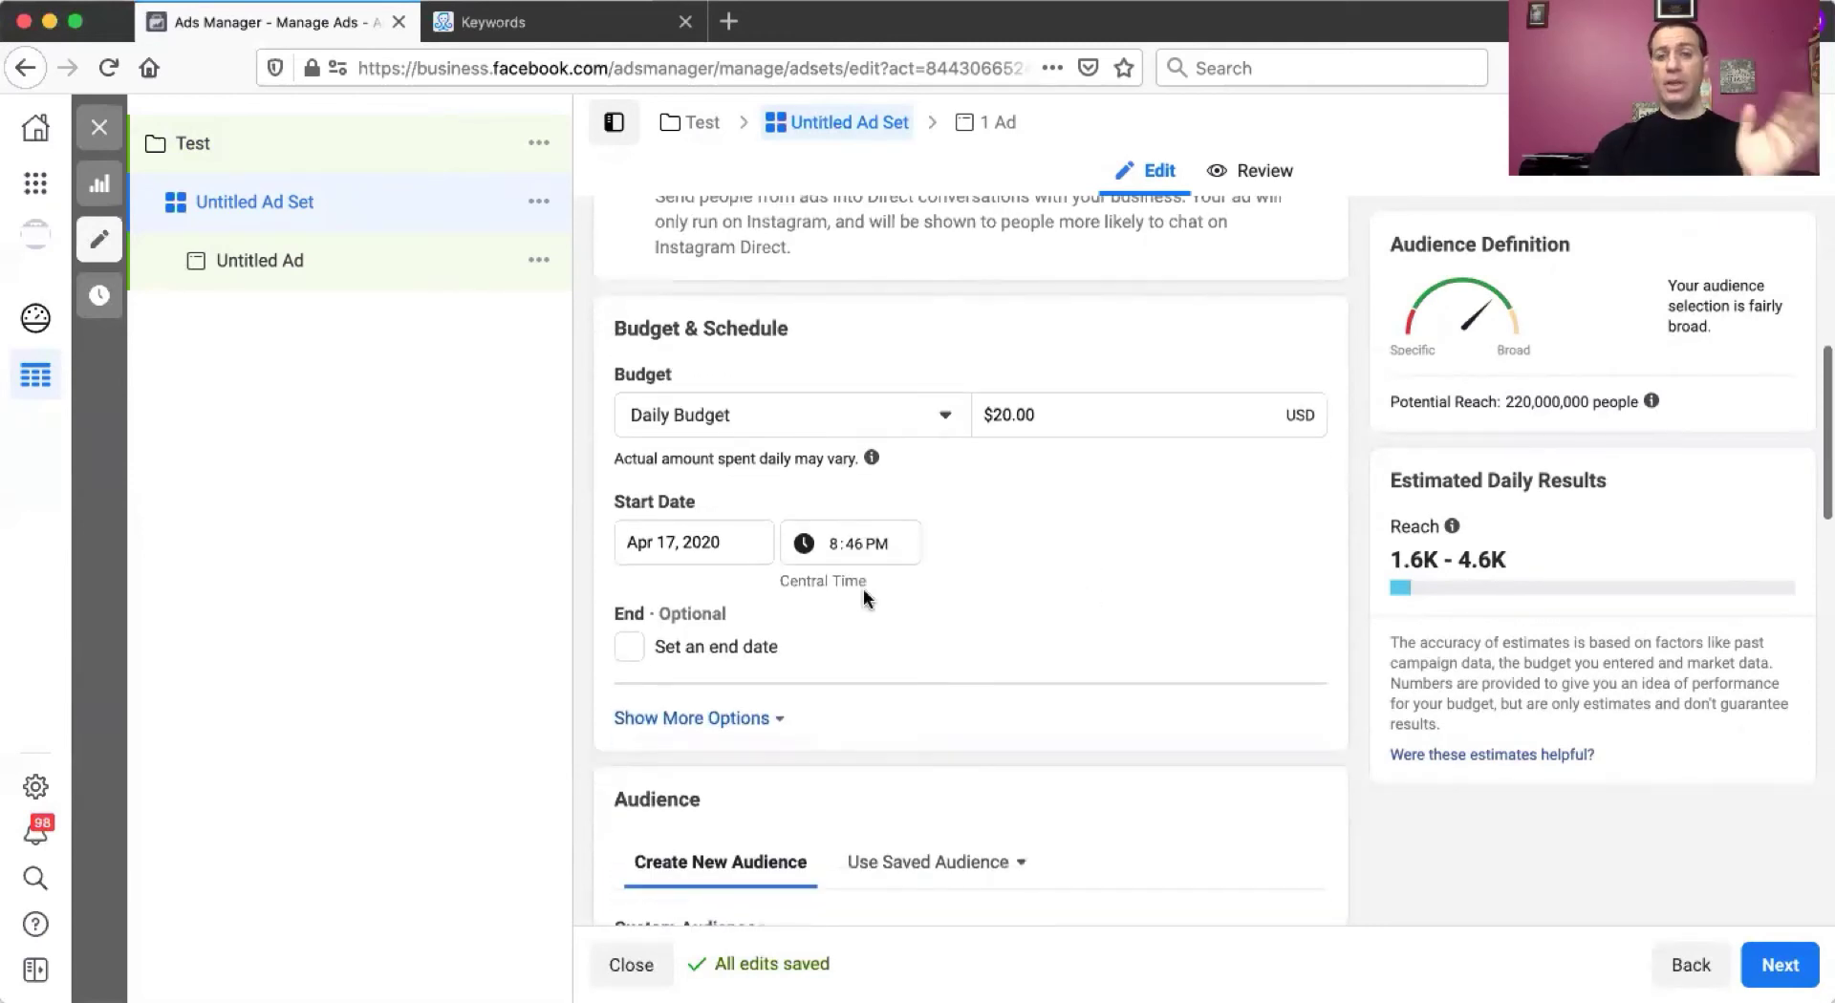
pyautogui.scroll(-8, 864, 592)
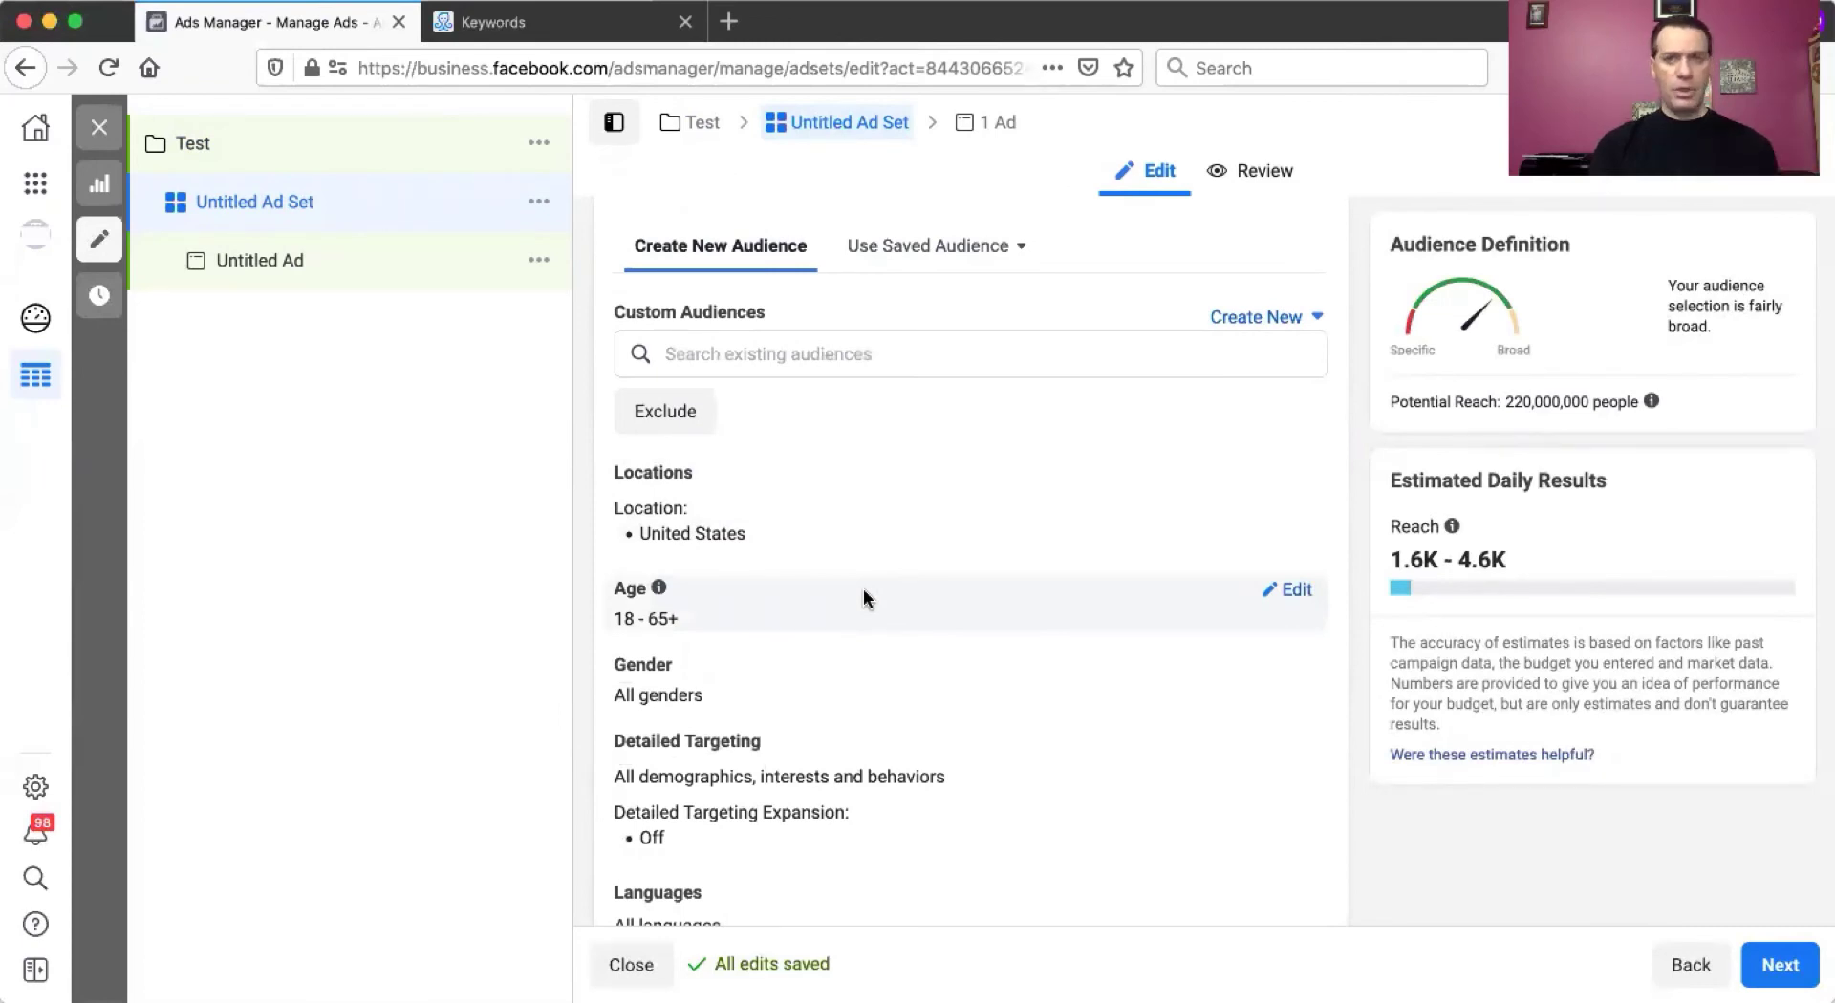
pyautogui.scroll(-8, 863, 589)
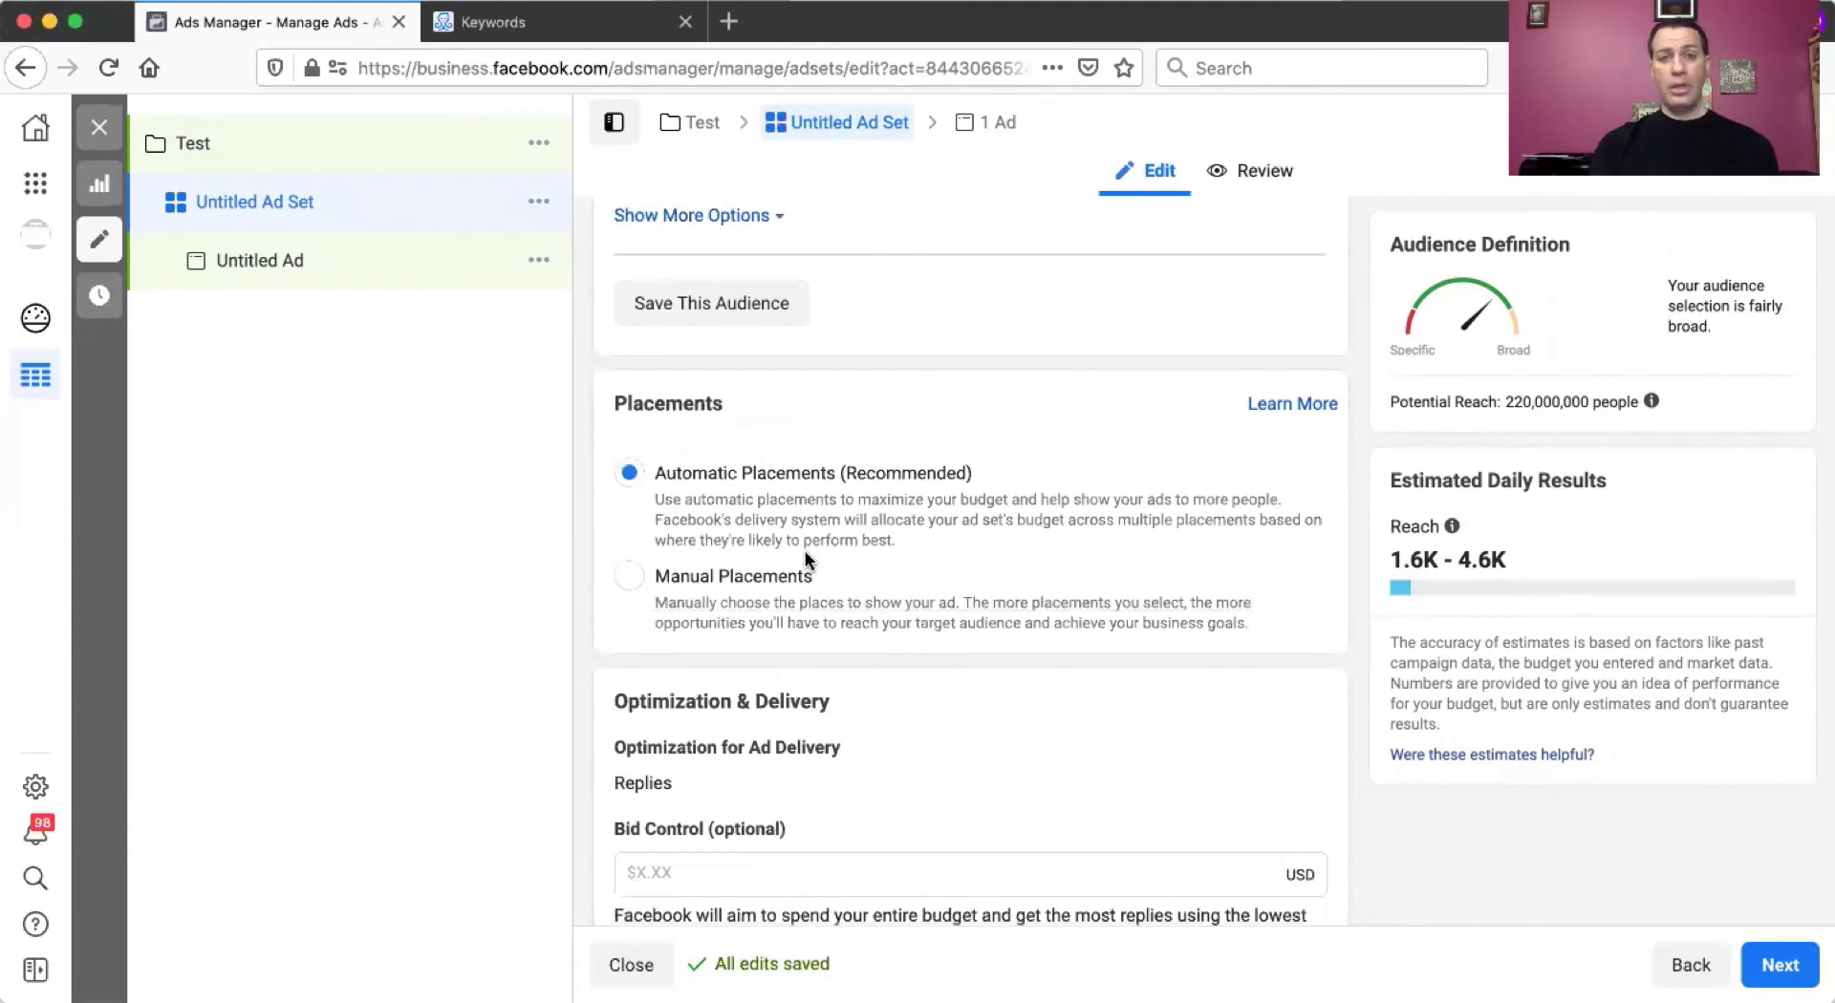
pyautogui.scroll(-2, 805, 559)
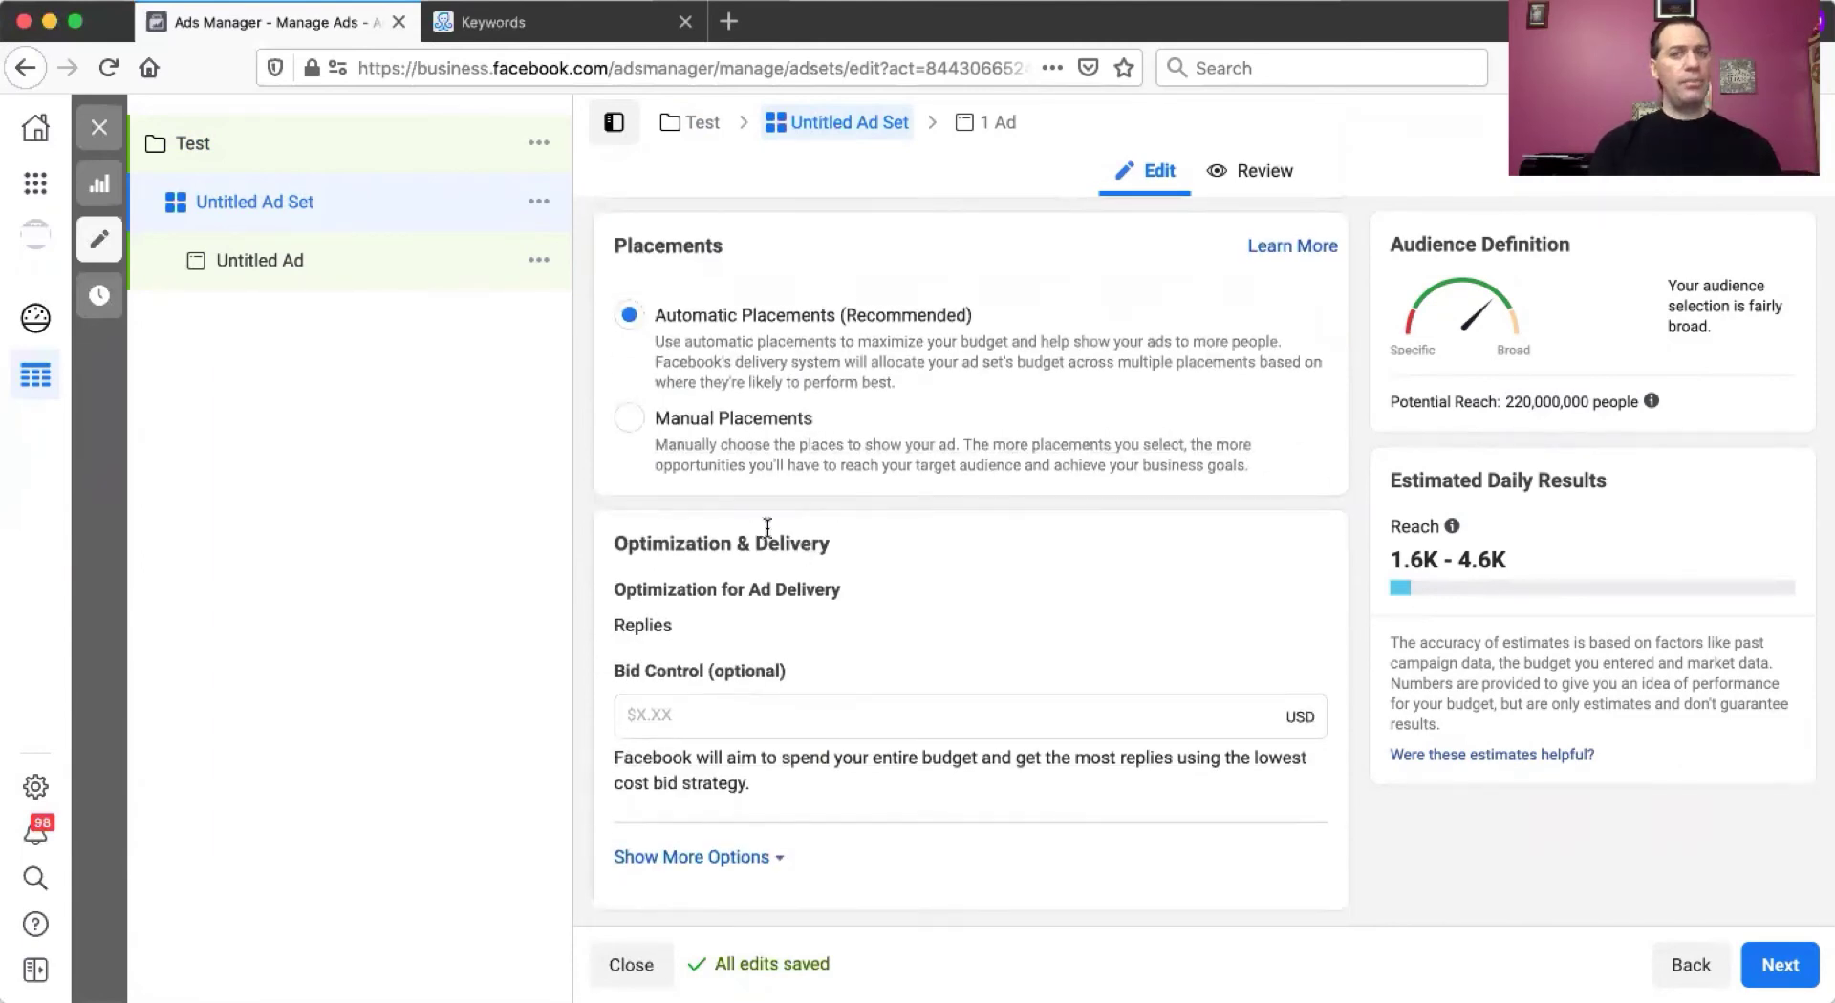
pyautogui.click(285, 268)
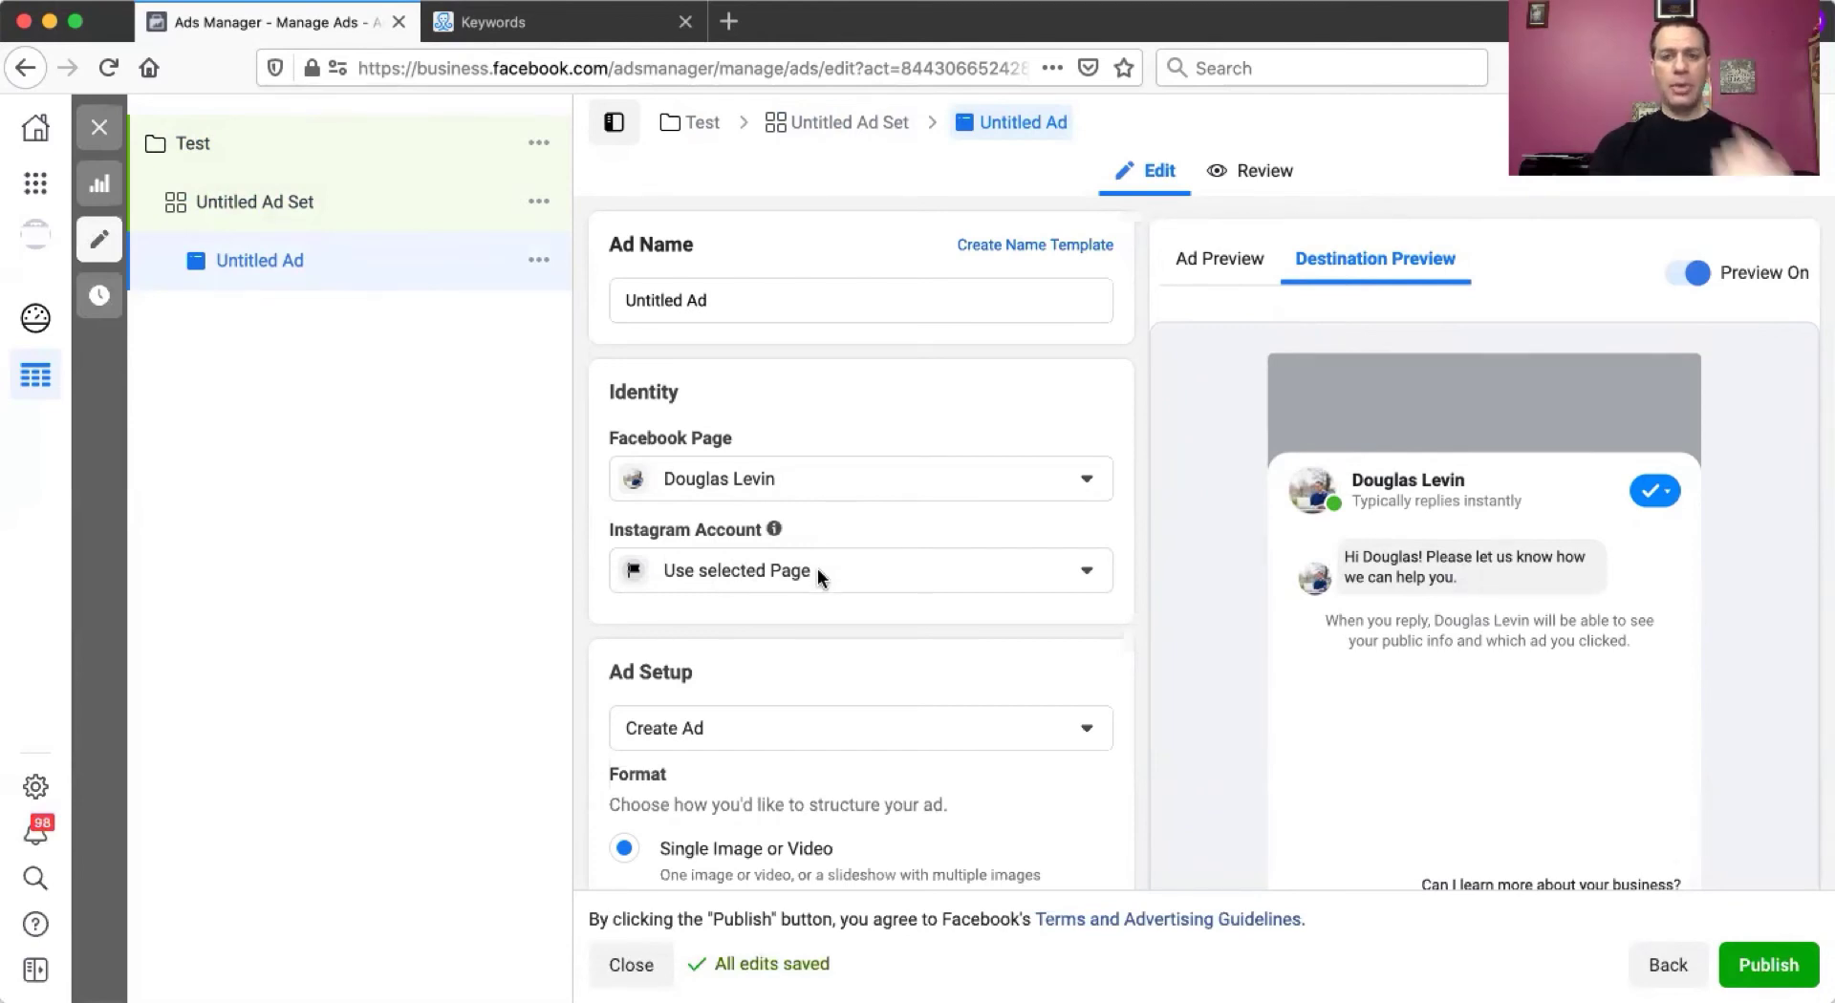
pyautogui.scroll(-2, 908, 564)
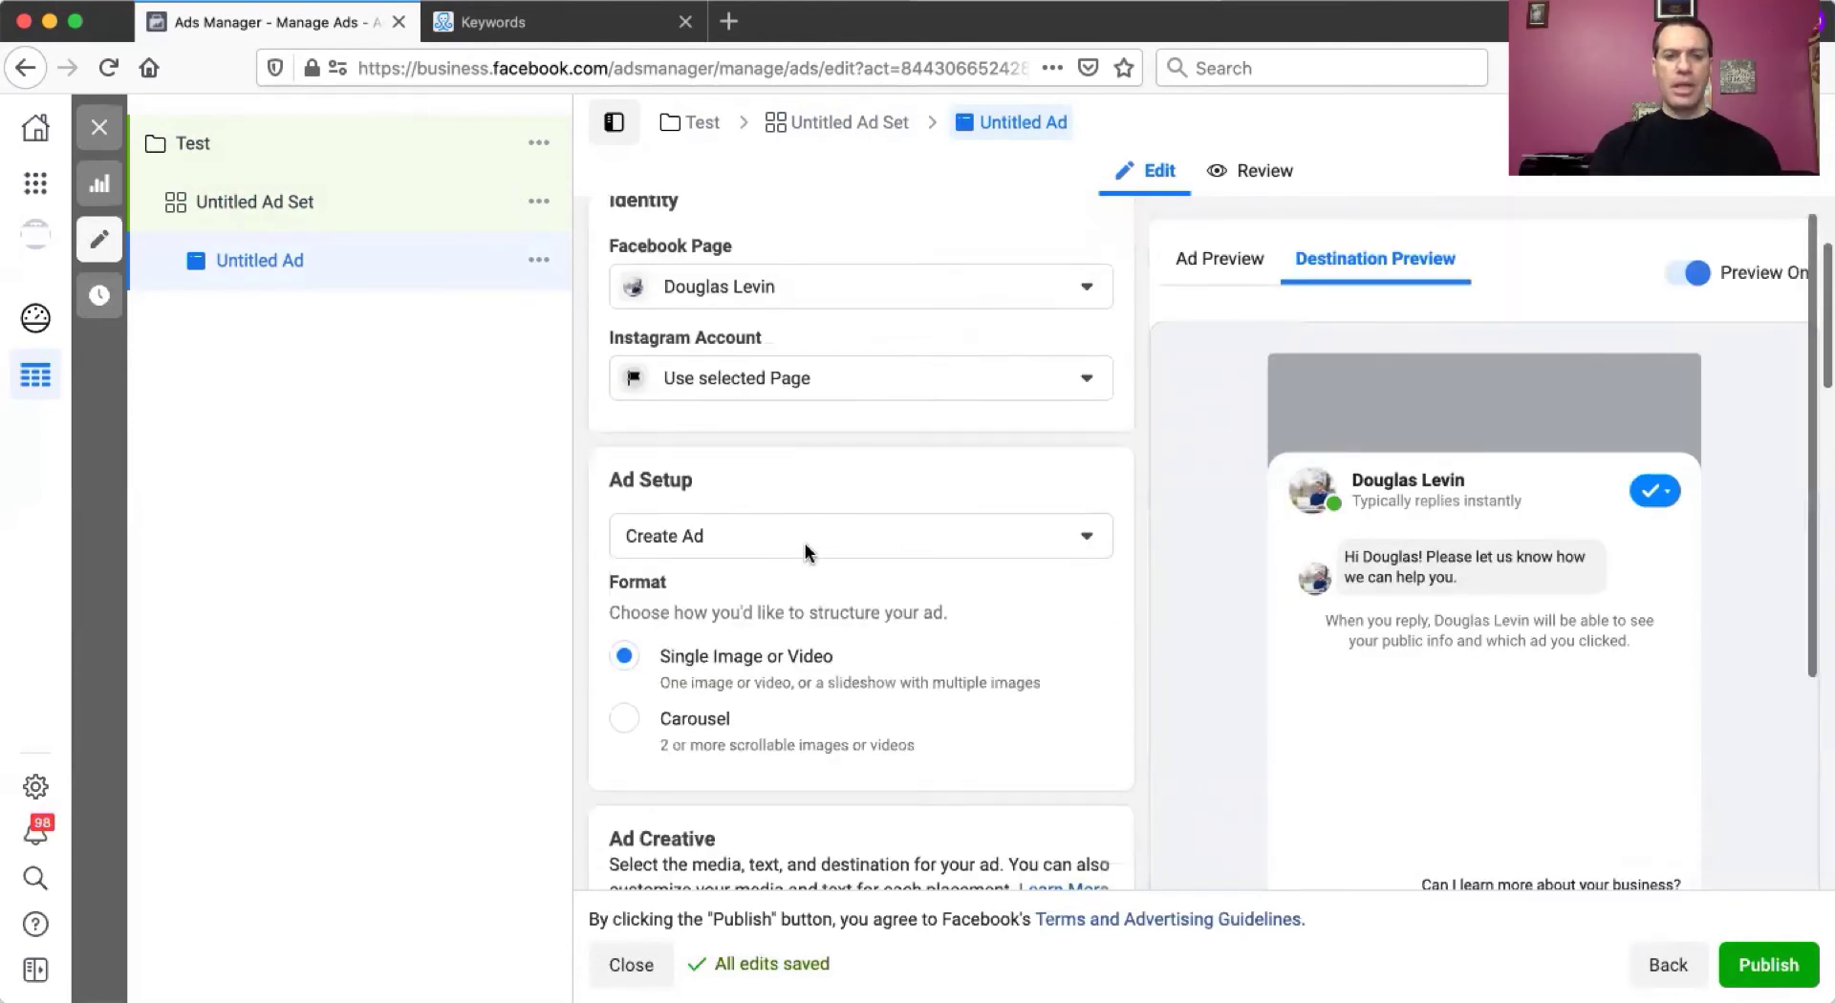
pyautogui.scroll(-3, 864, 543)
pyautogui.scroll(-1, 863, 538)
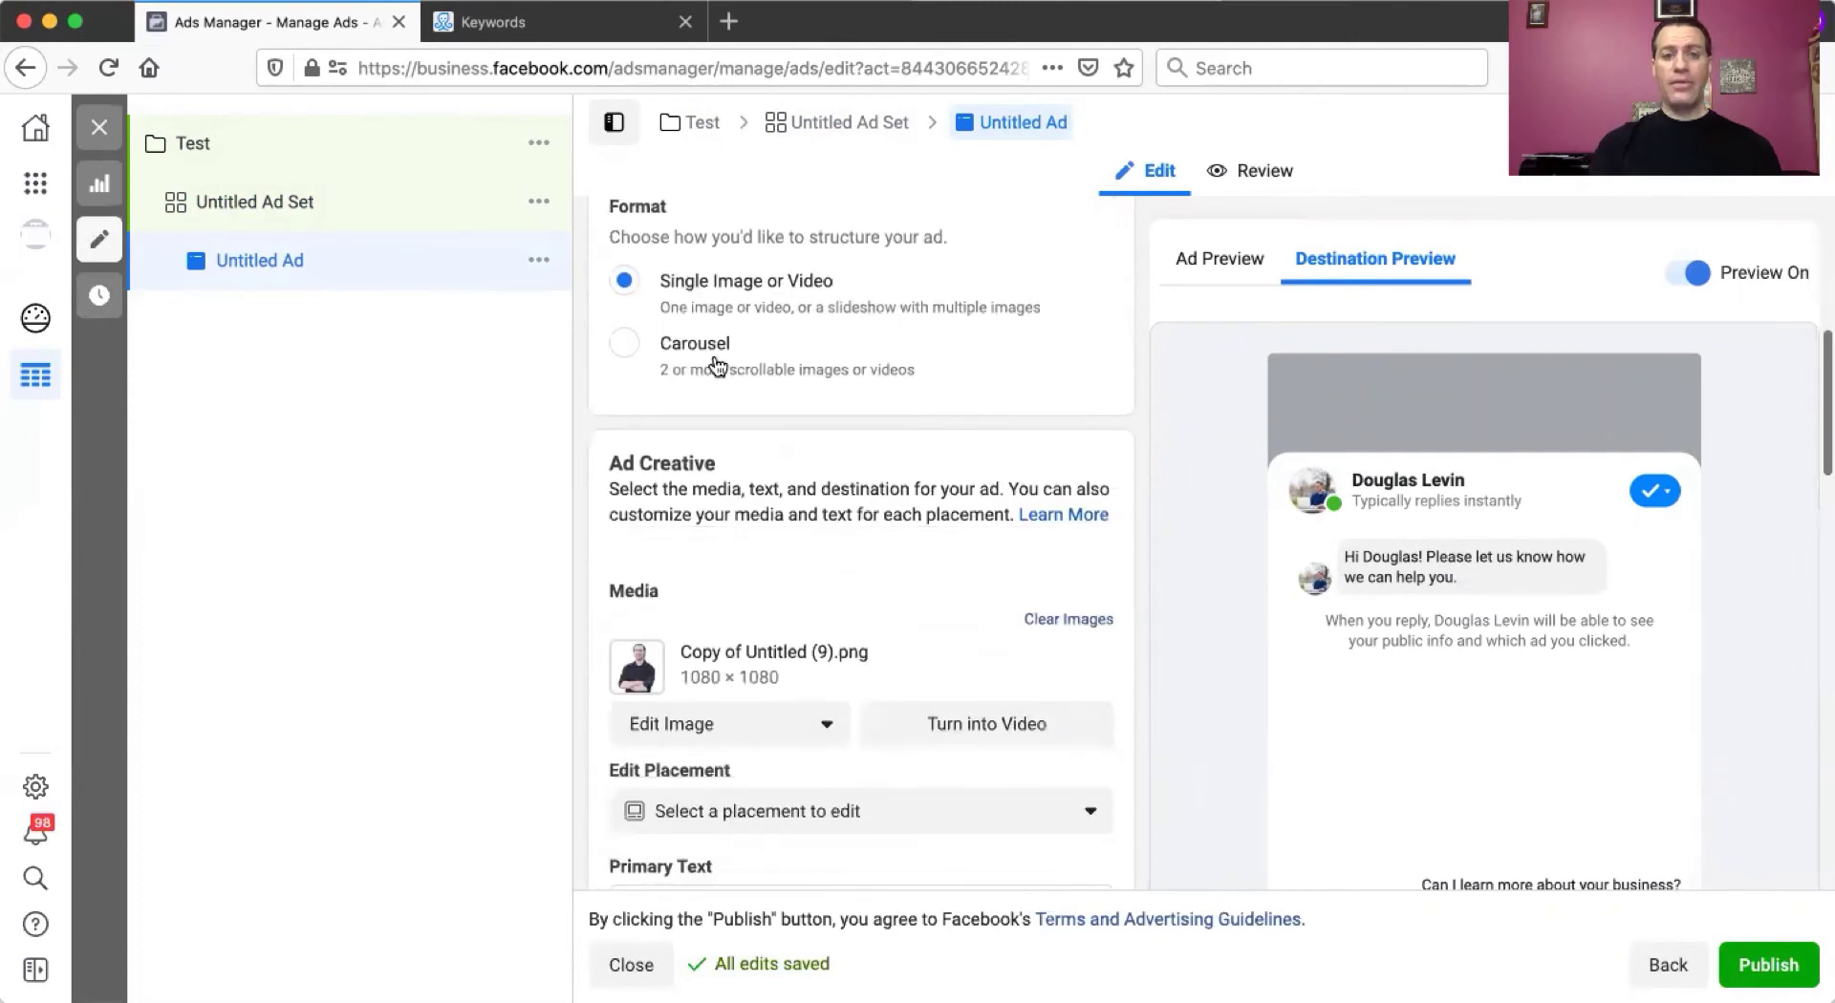
pyautogui.scroll(3, 715, 354)
pyautogui.scroll(-2, 714, 544)
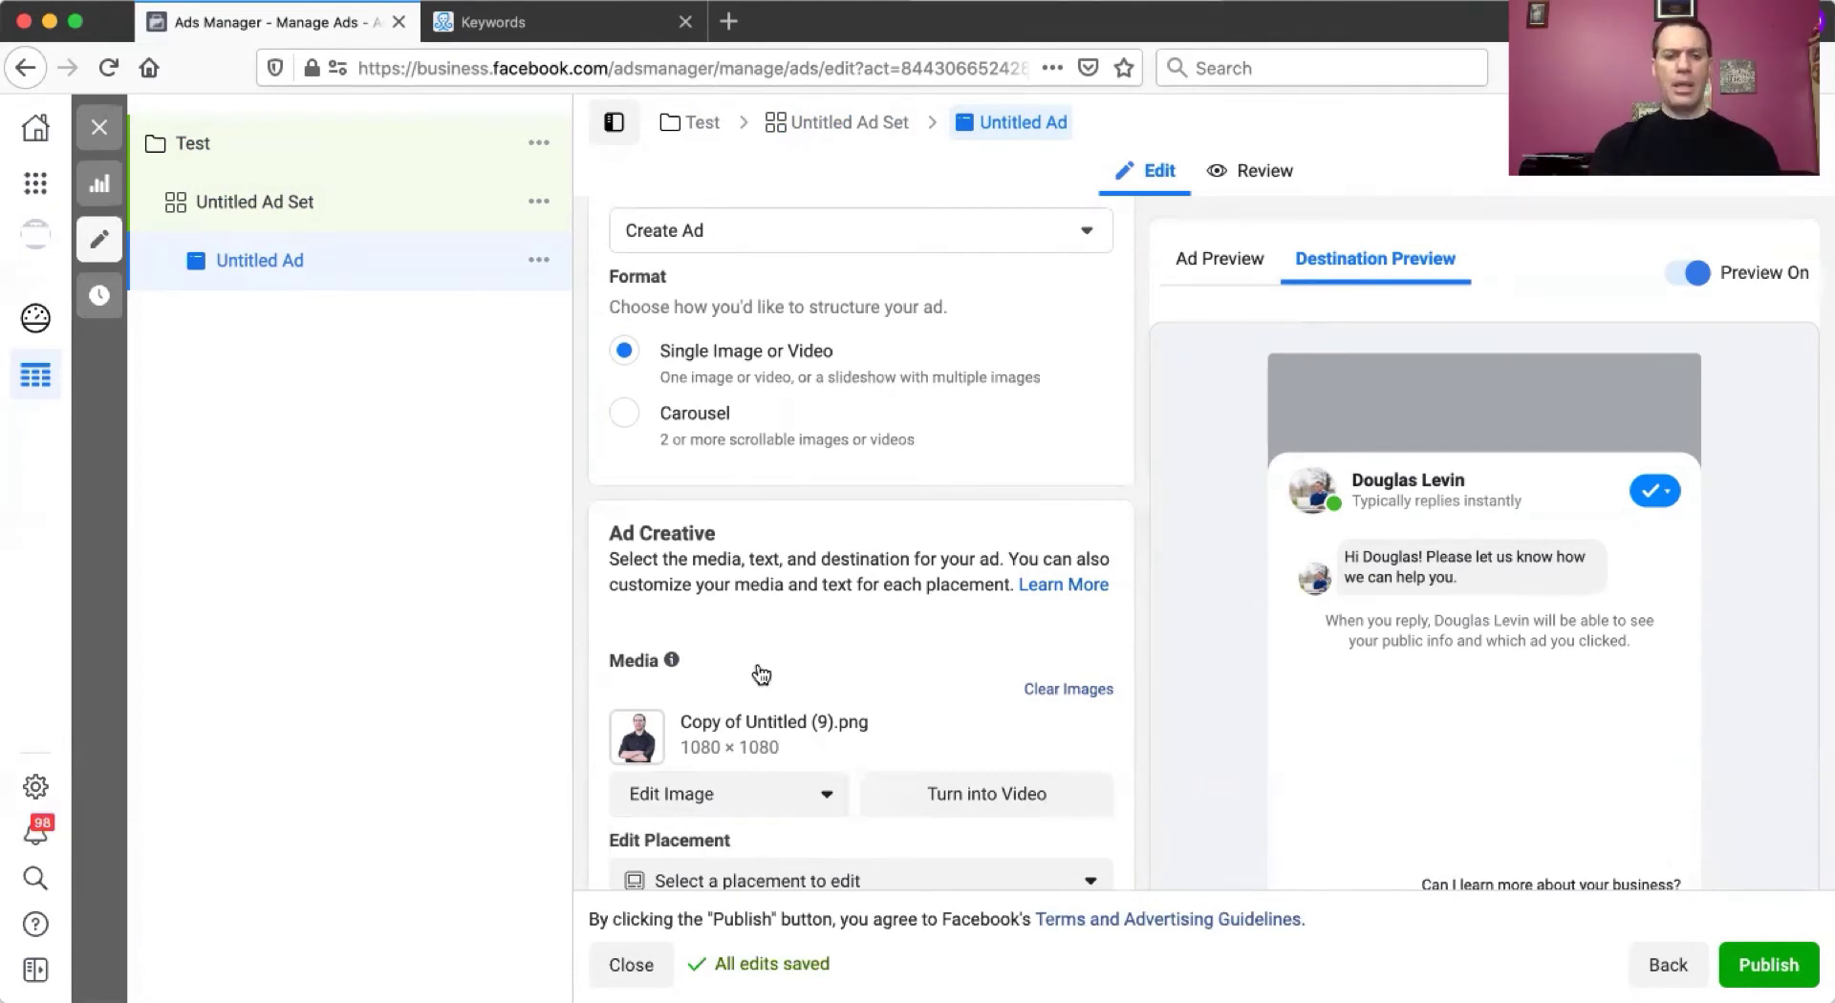
pyautogui.scroll(-5, 759, 669)
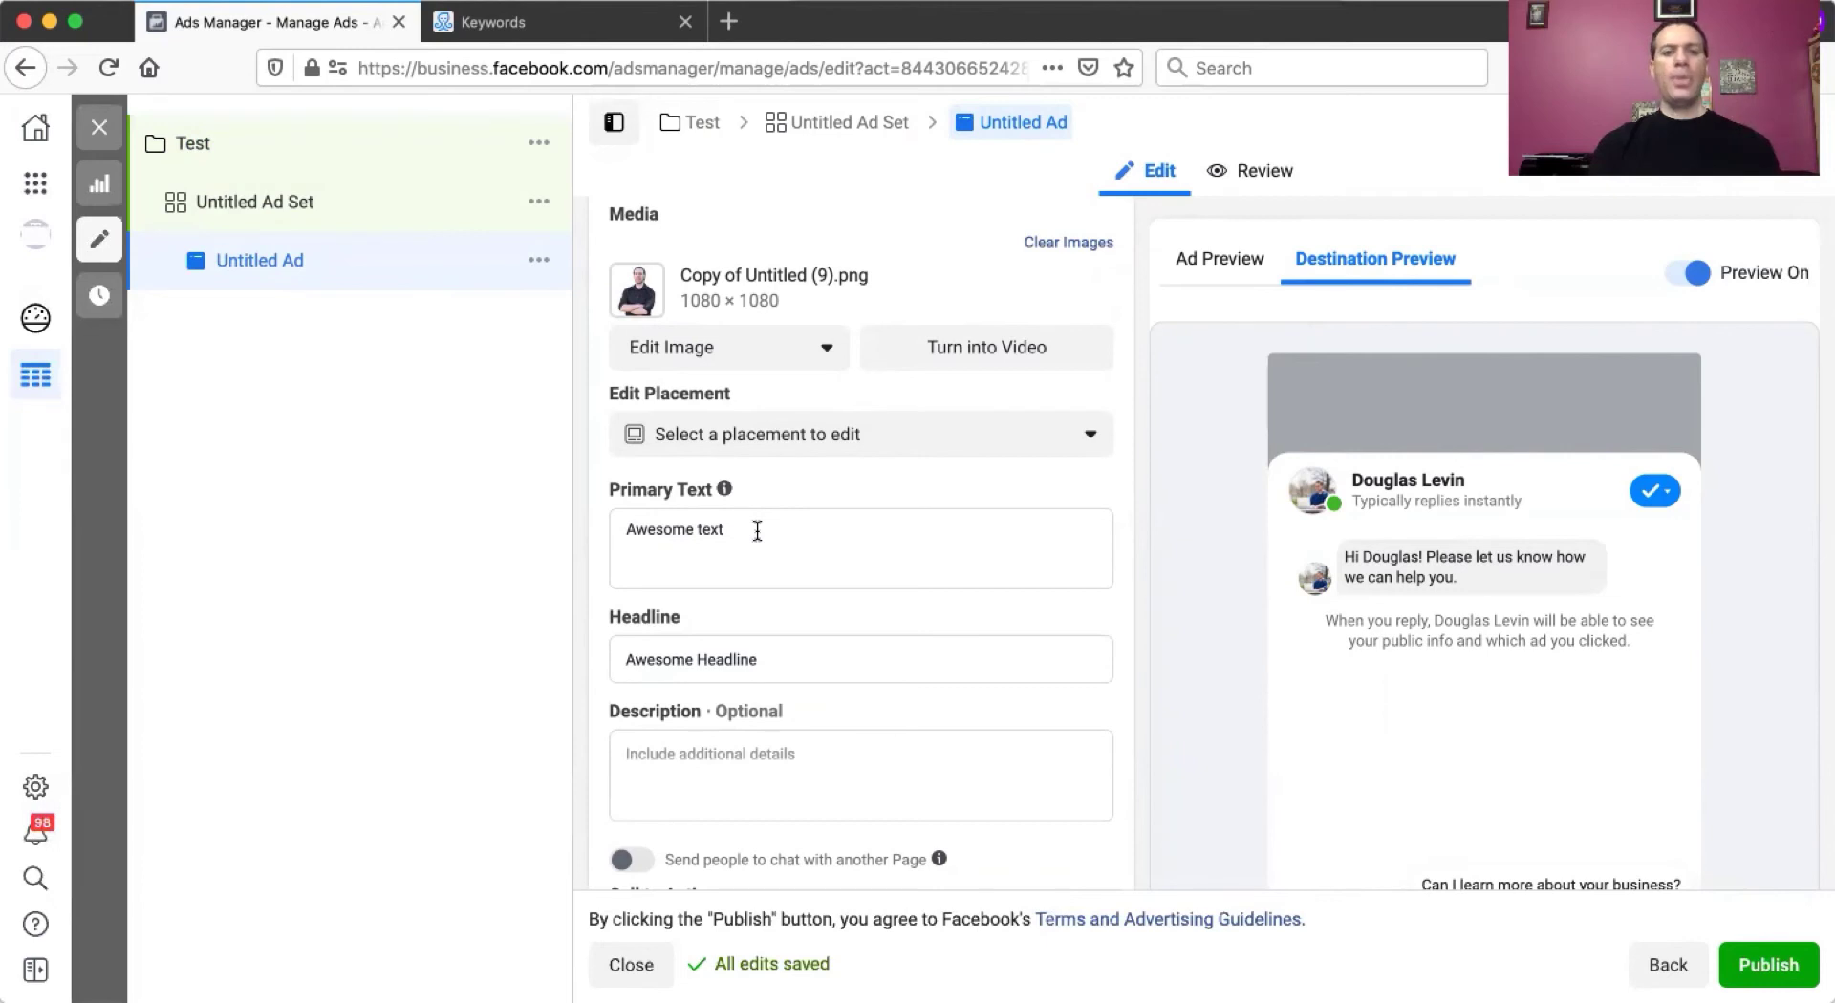
pyautogui.scroll(-2, 757, 532)
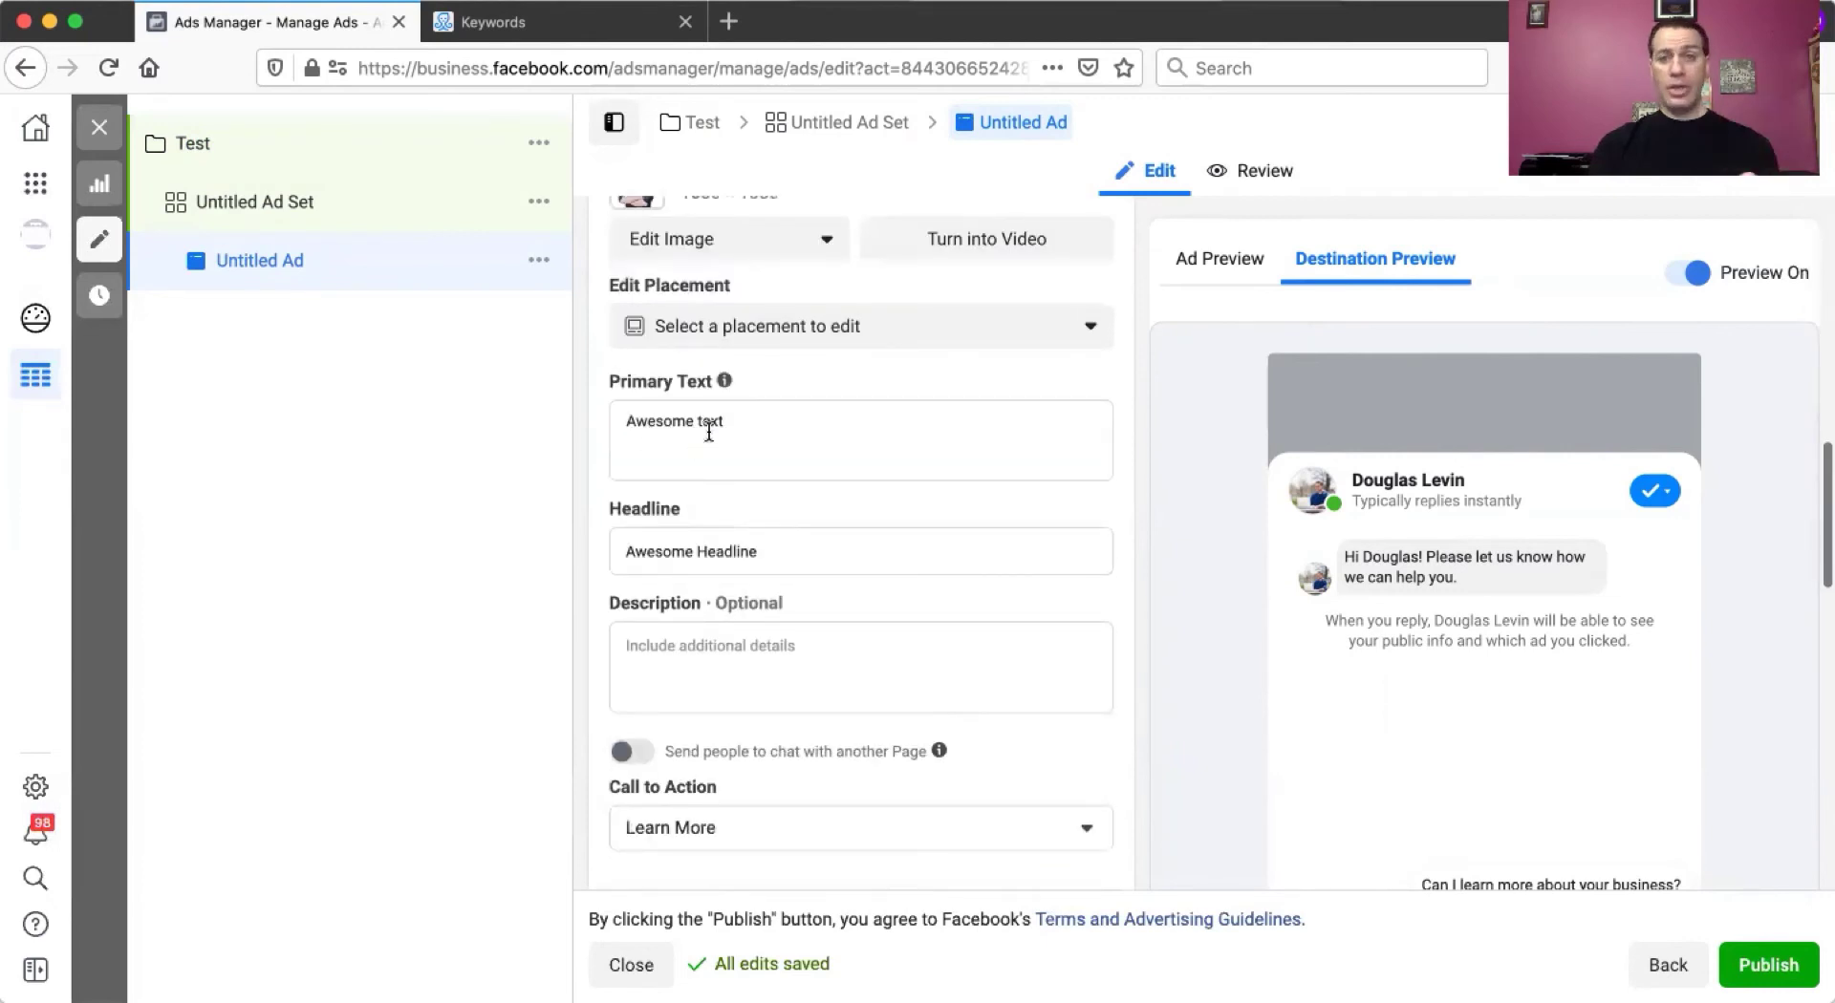
pyautogui.scroll(-2, 778, 546)
pyautogui.scroll(2, 778, 547)
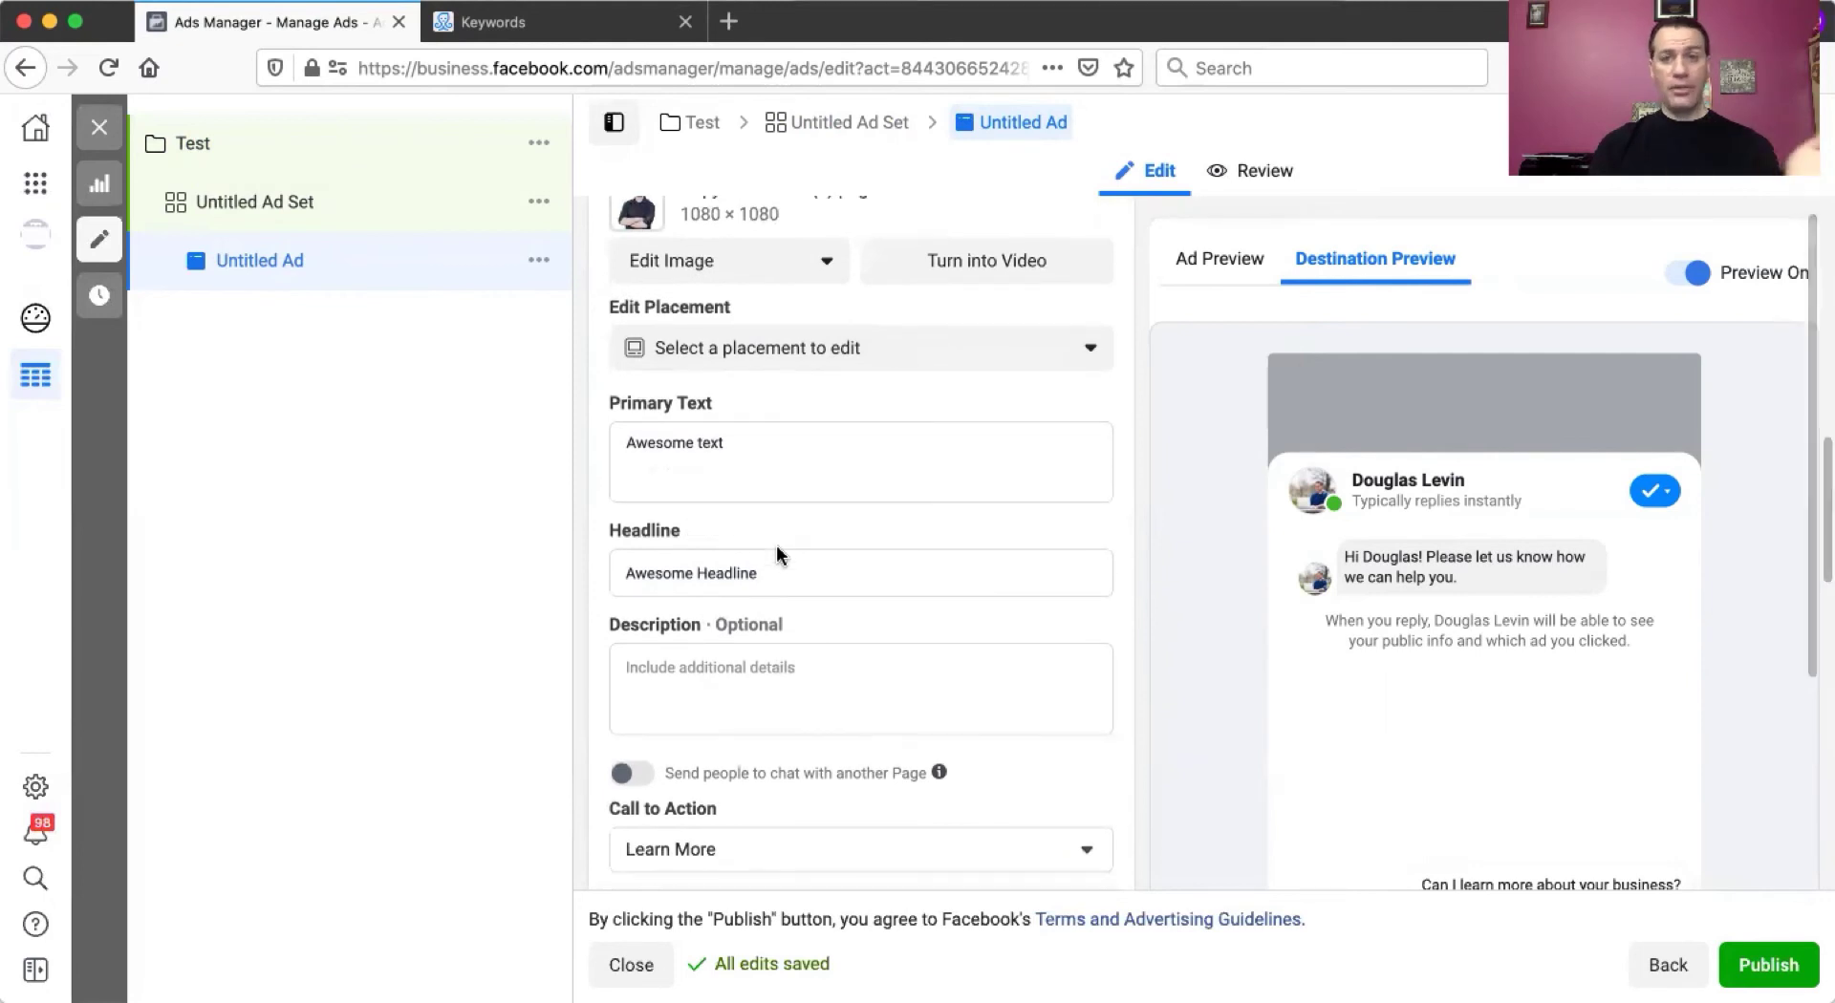
pyautogui.scroll(-7, 776, 545)
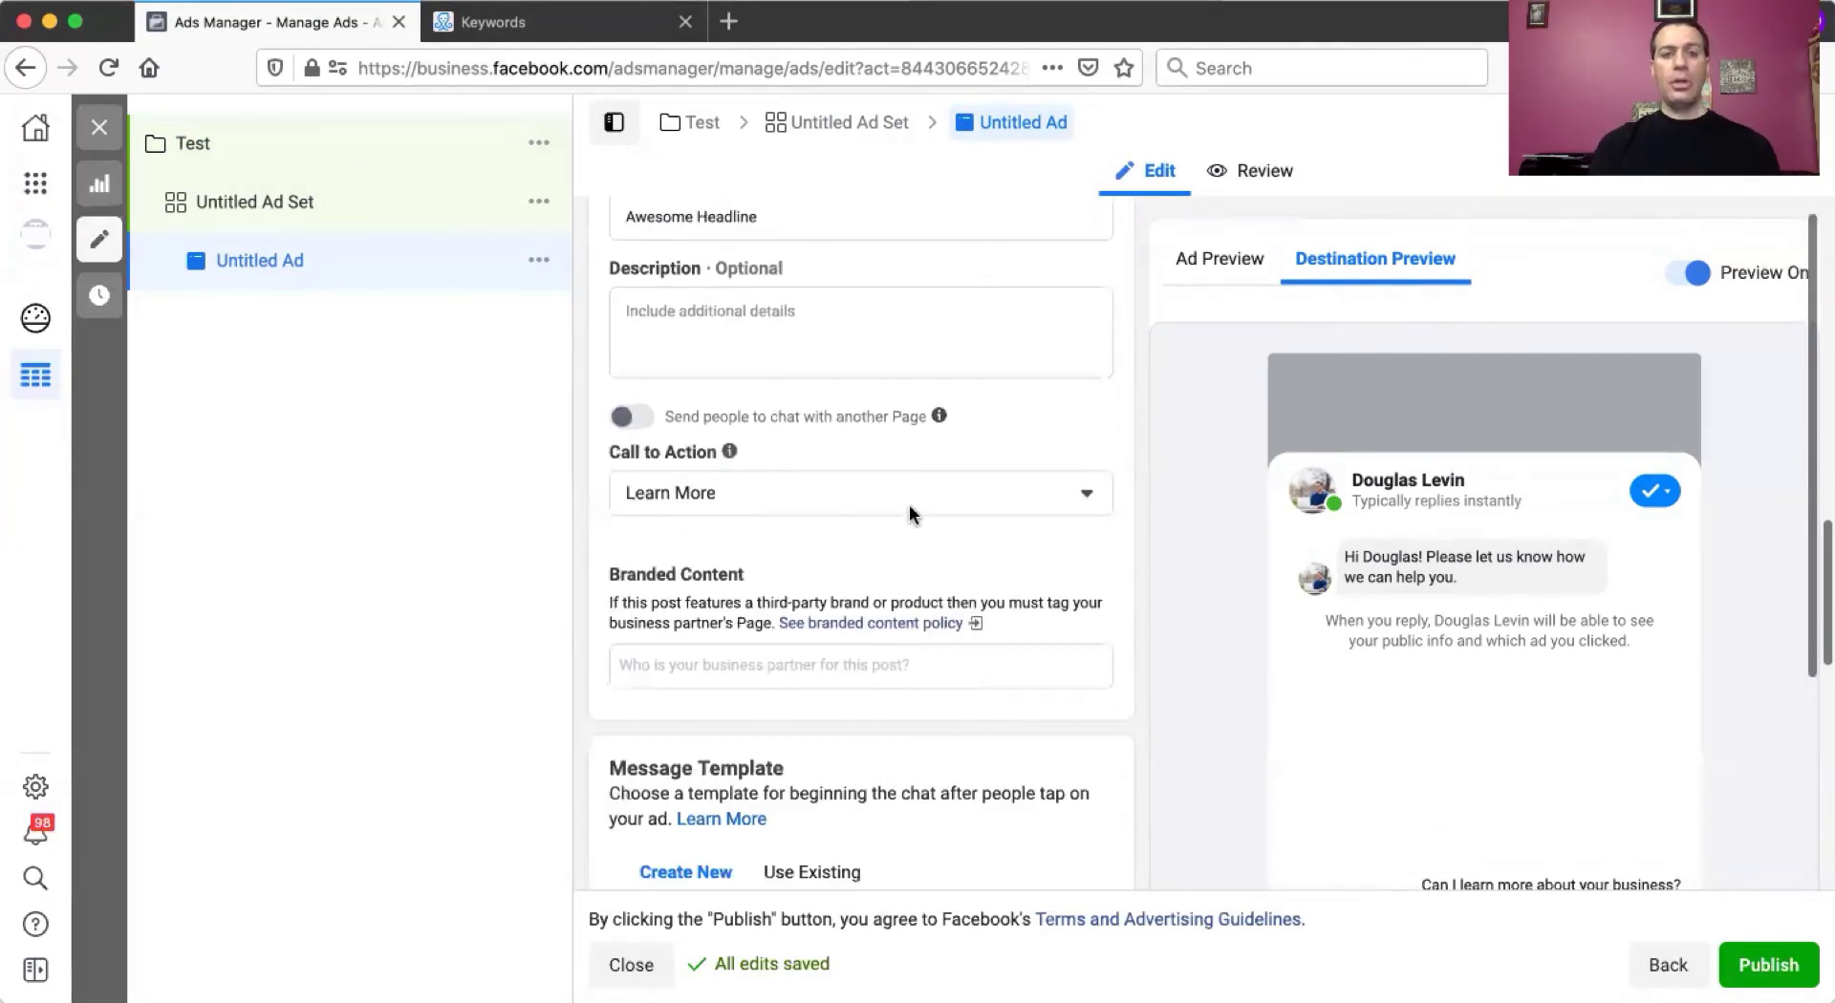
pyautogui.click(931, 489)
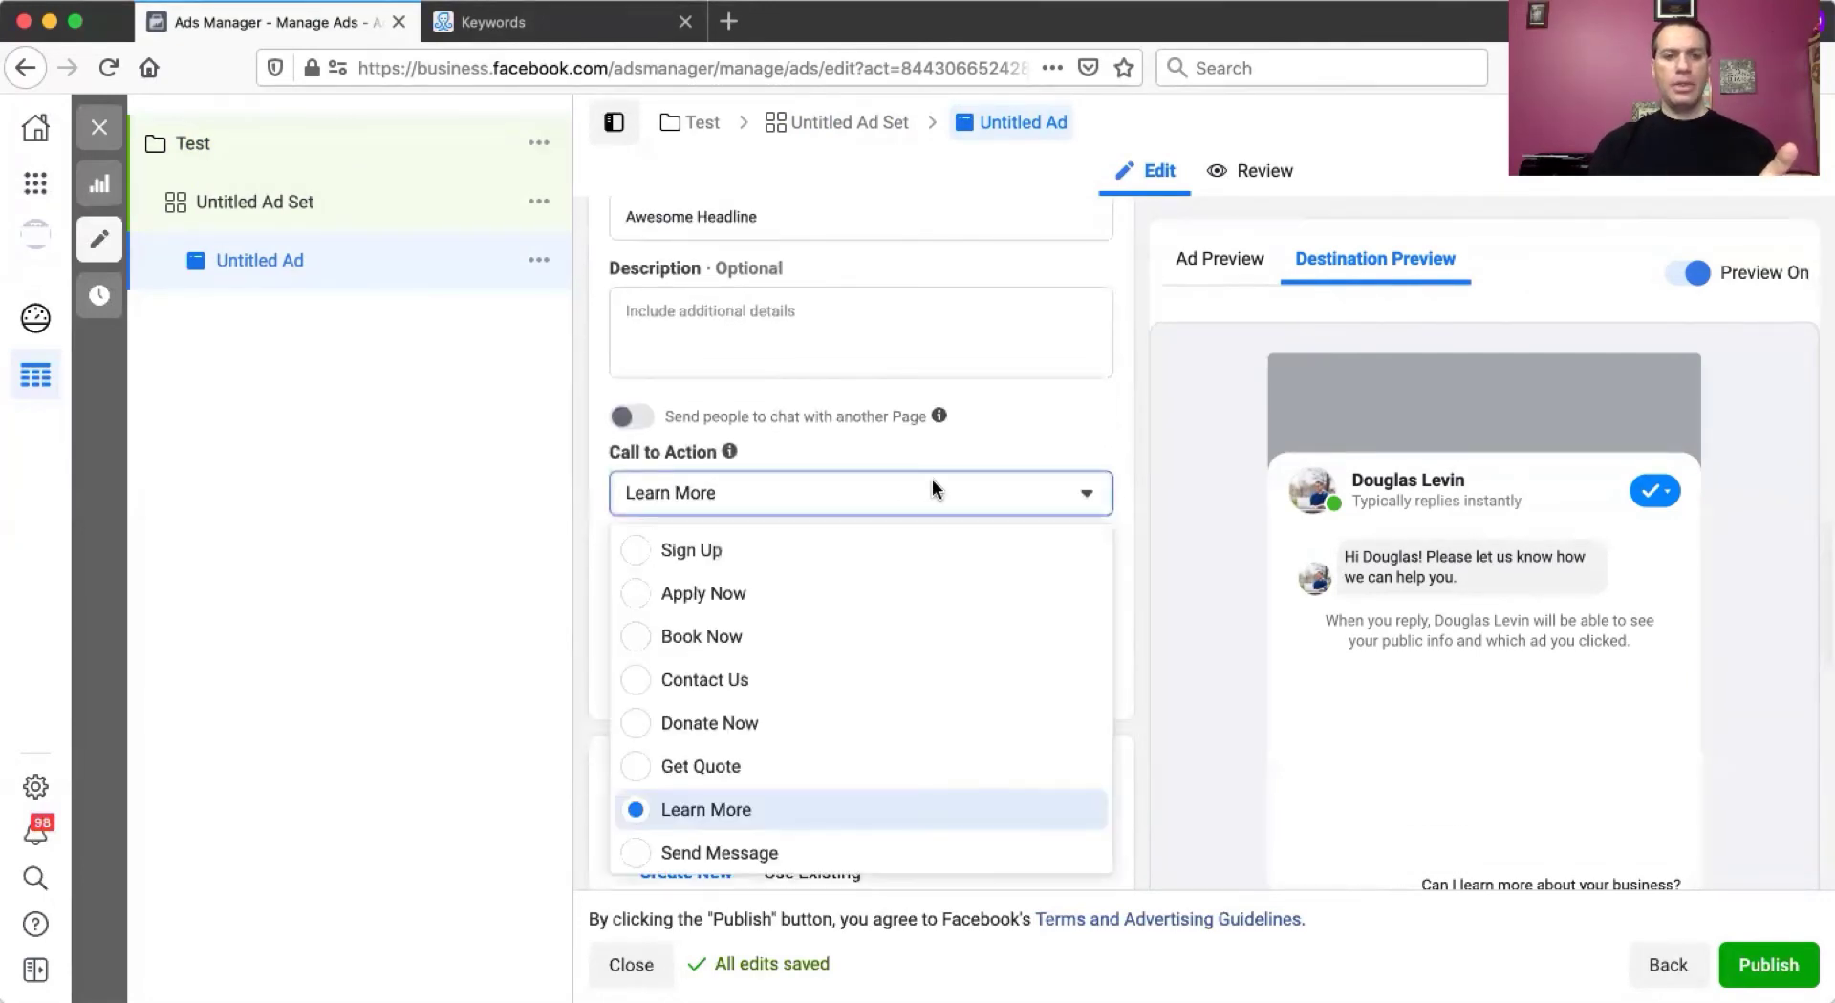
pyautogui.scroll(-1, 911, 769)
pyautogui.scroll(-1, 911, 773)
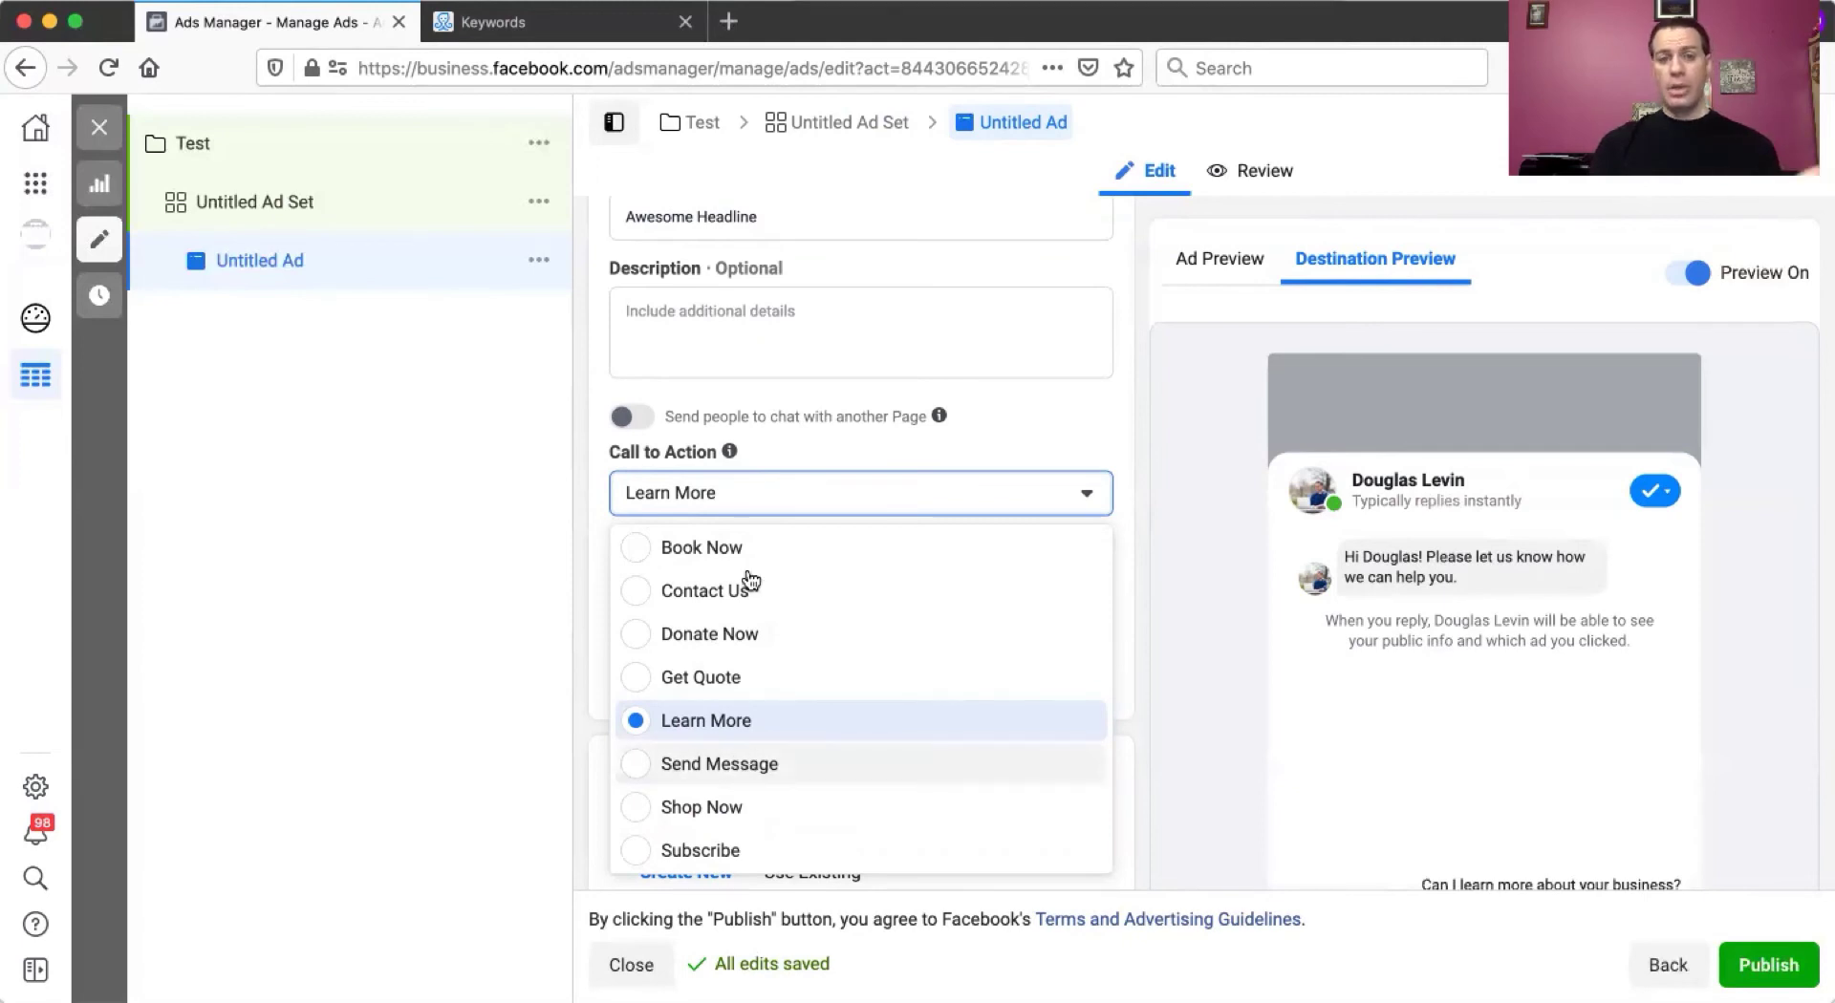
pyautogui.click(745, 492)
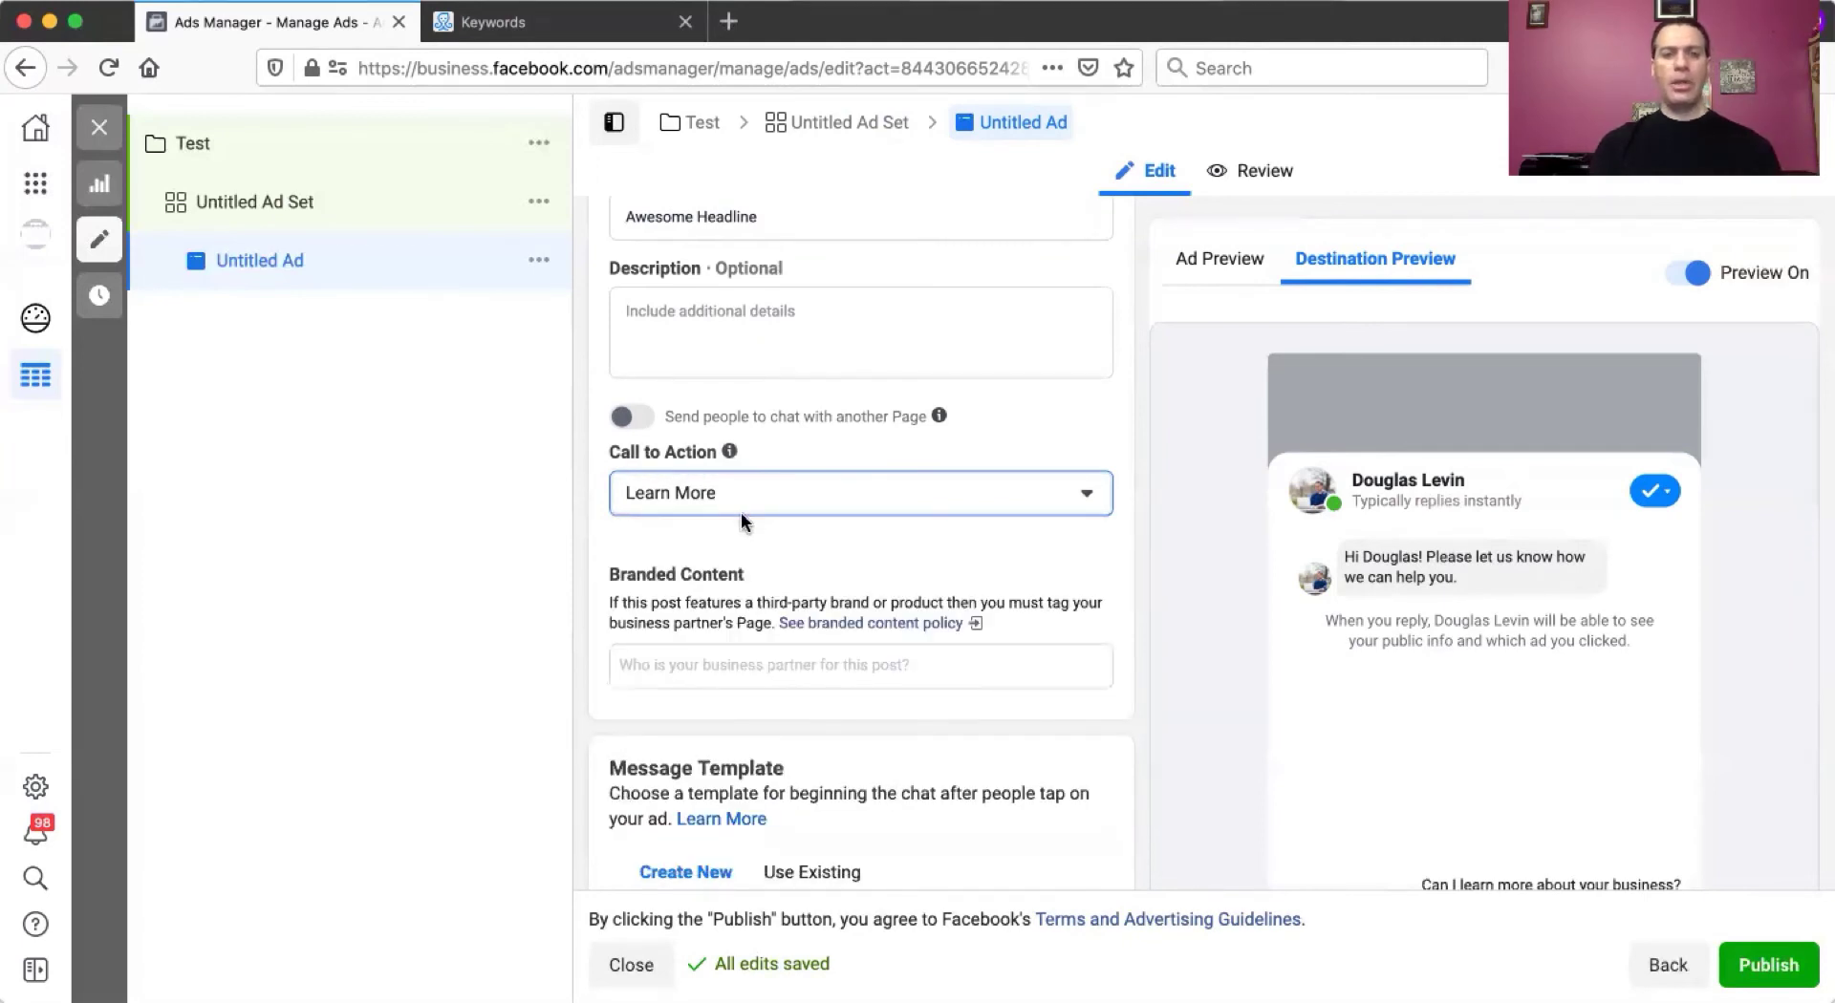
pyautogui.scroll(-3, 741, 512)
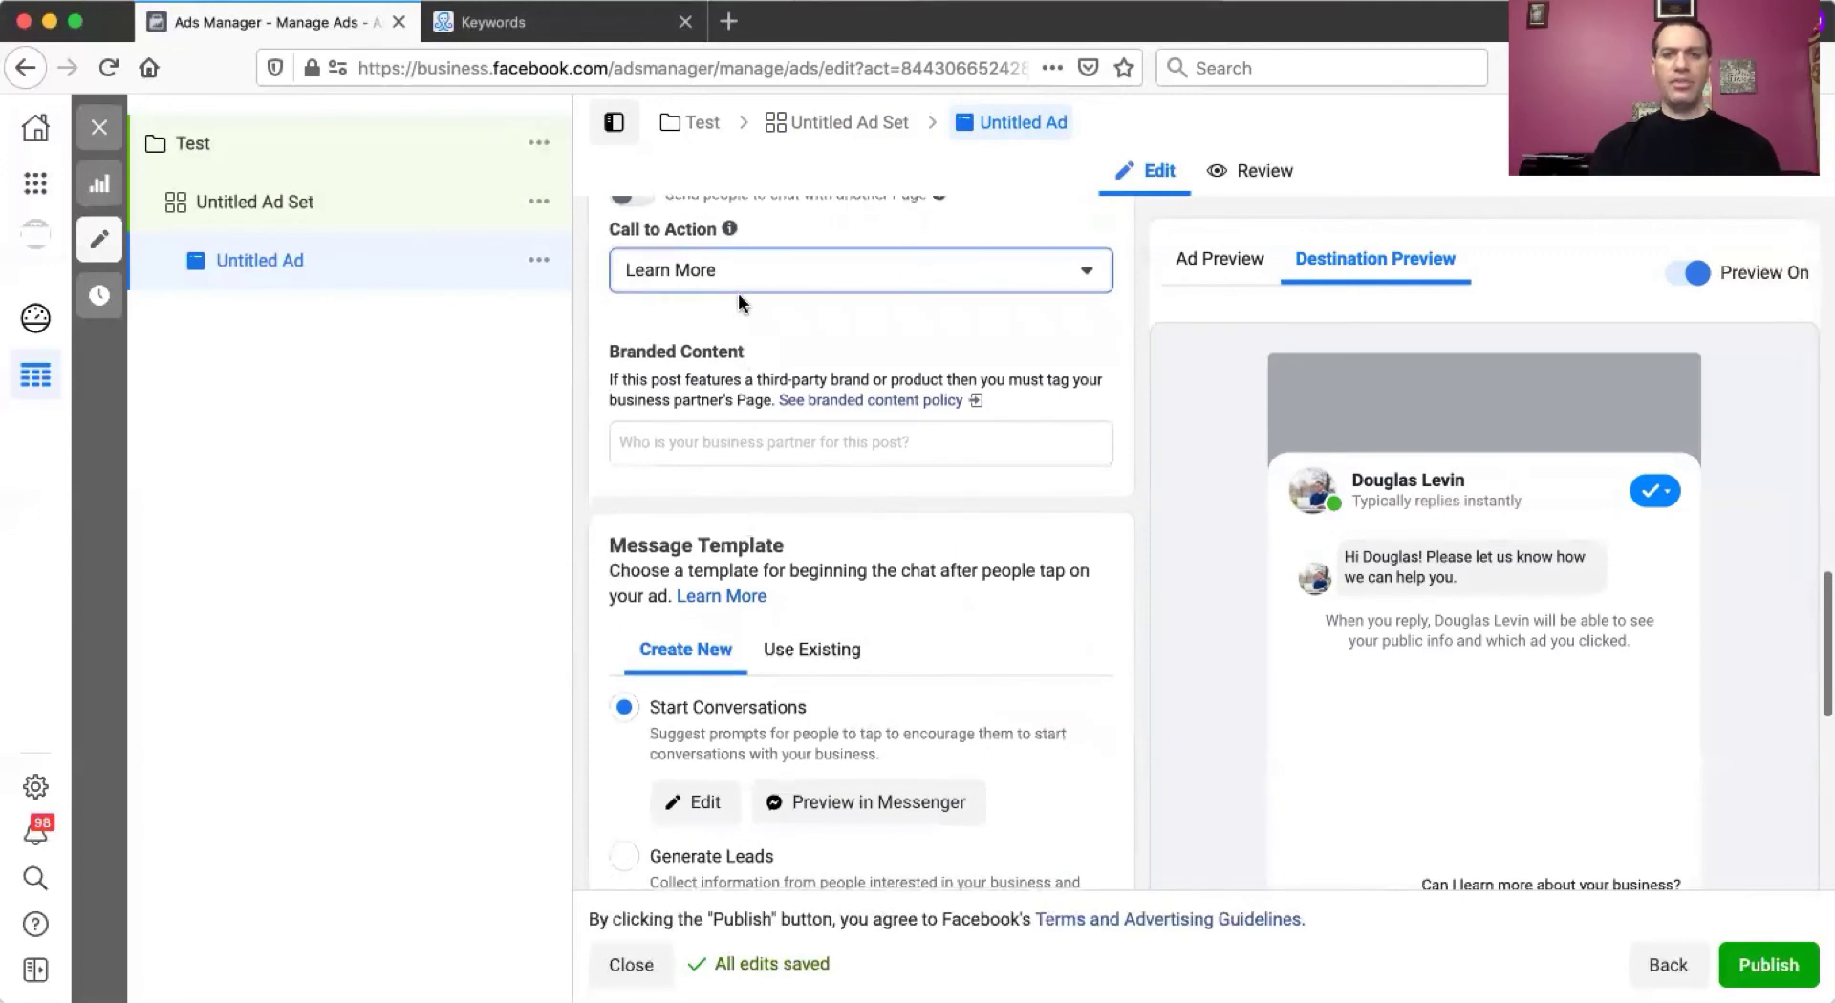
pyautogui.scroll(-3, 774, 405)
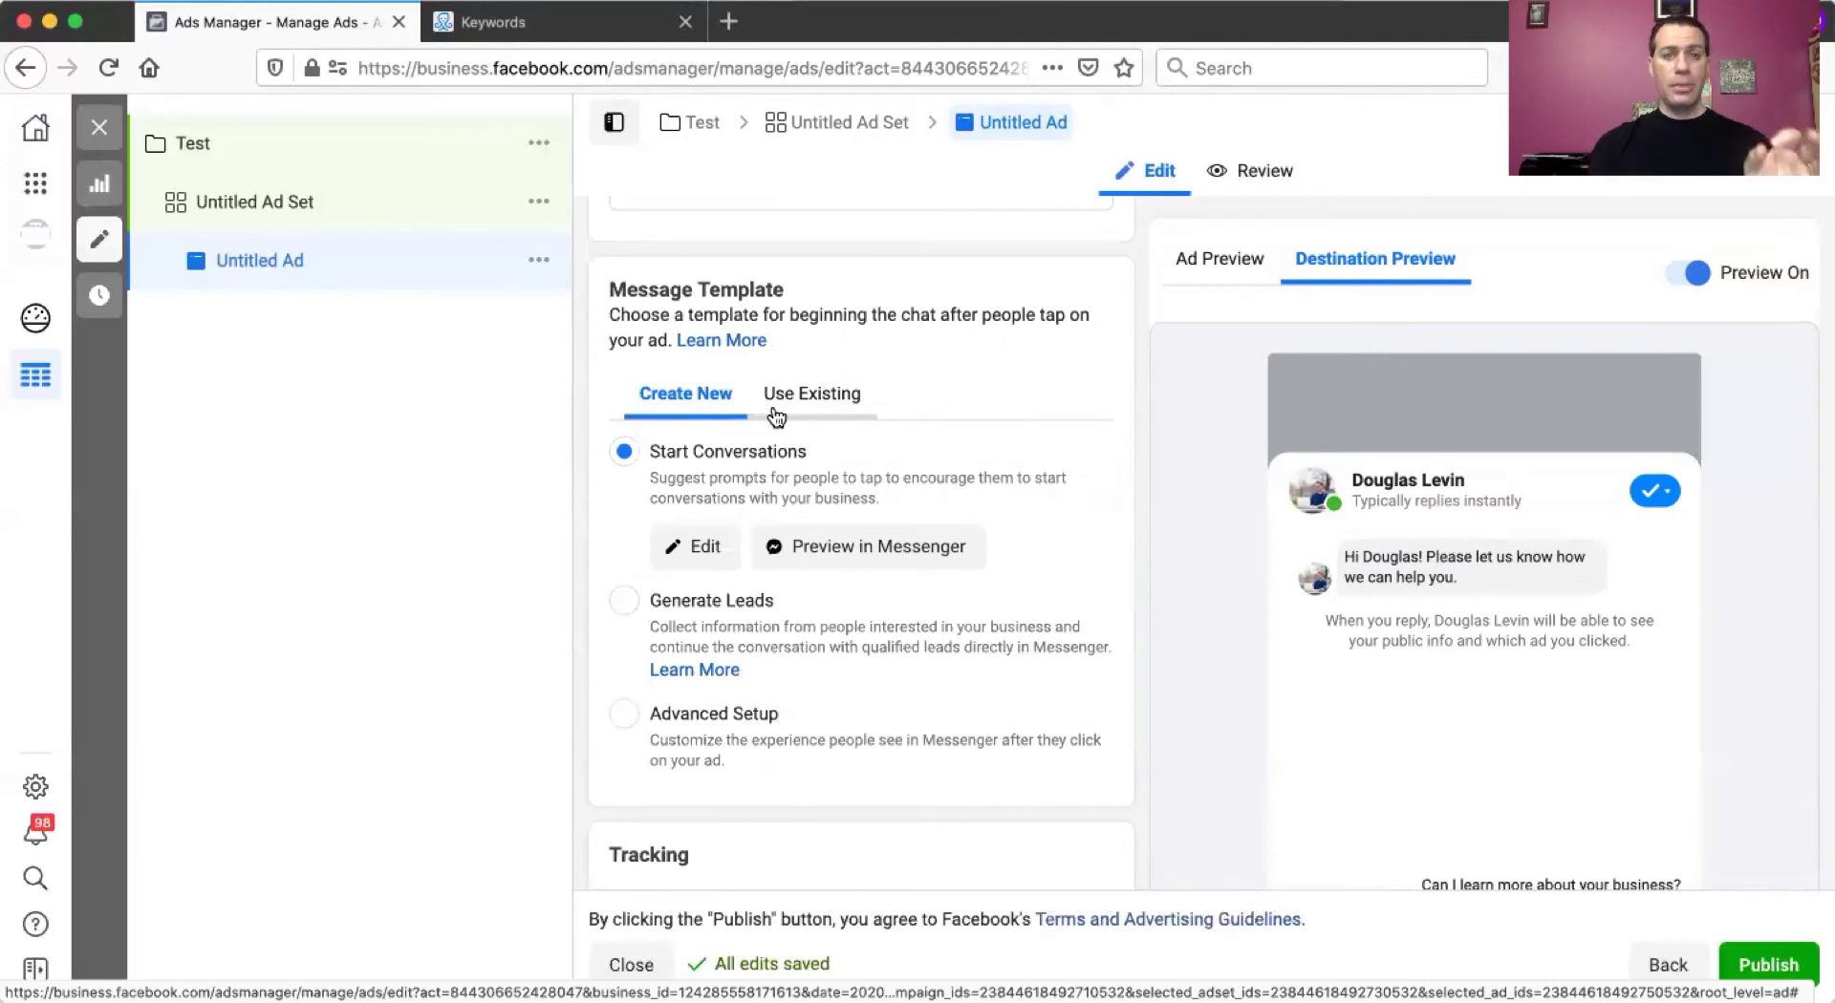
pyautogui.click(528, 20)
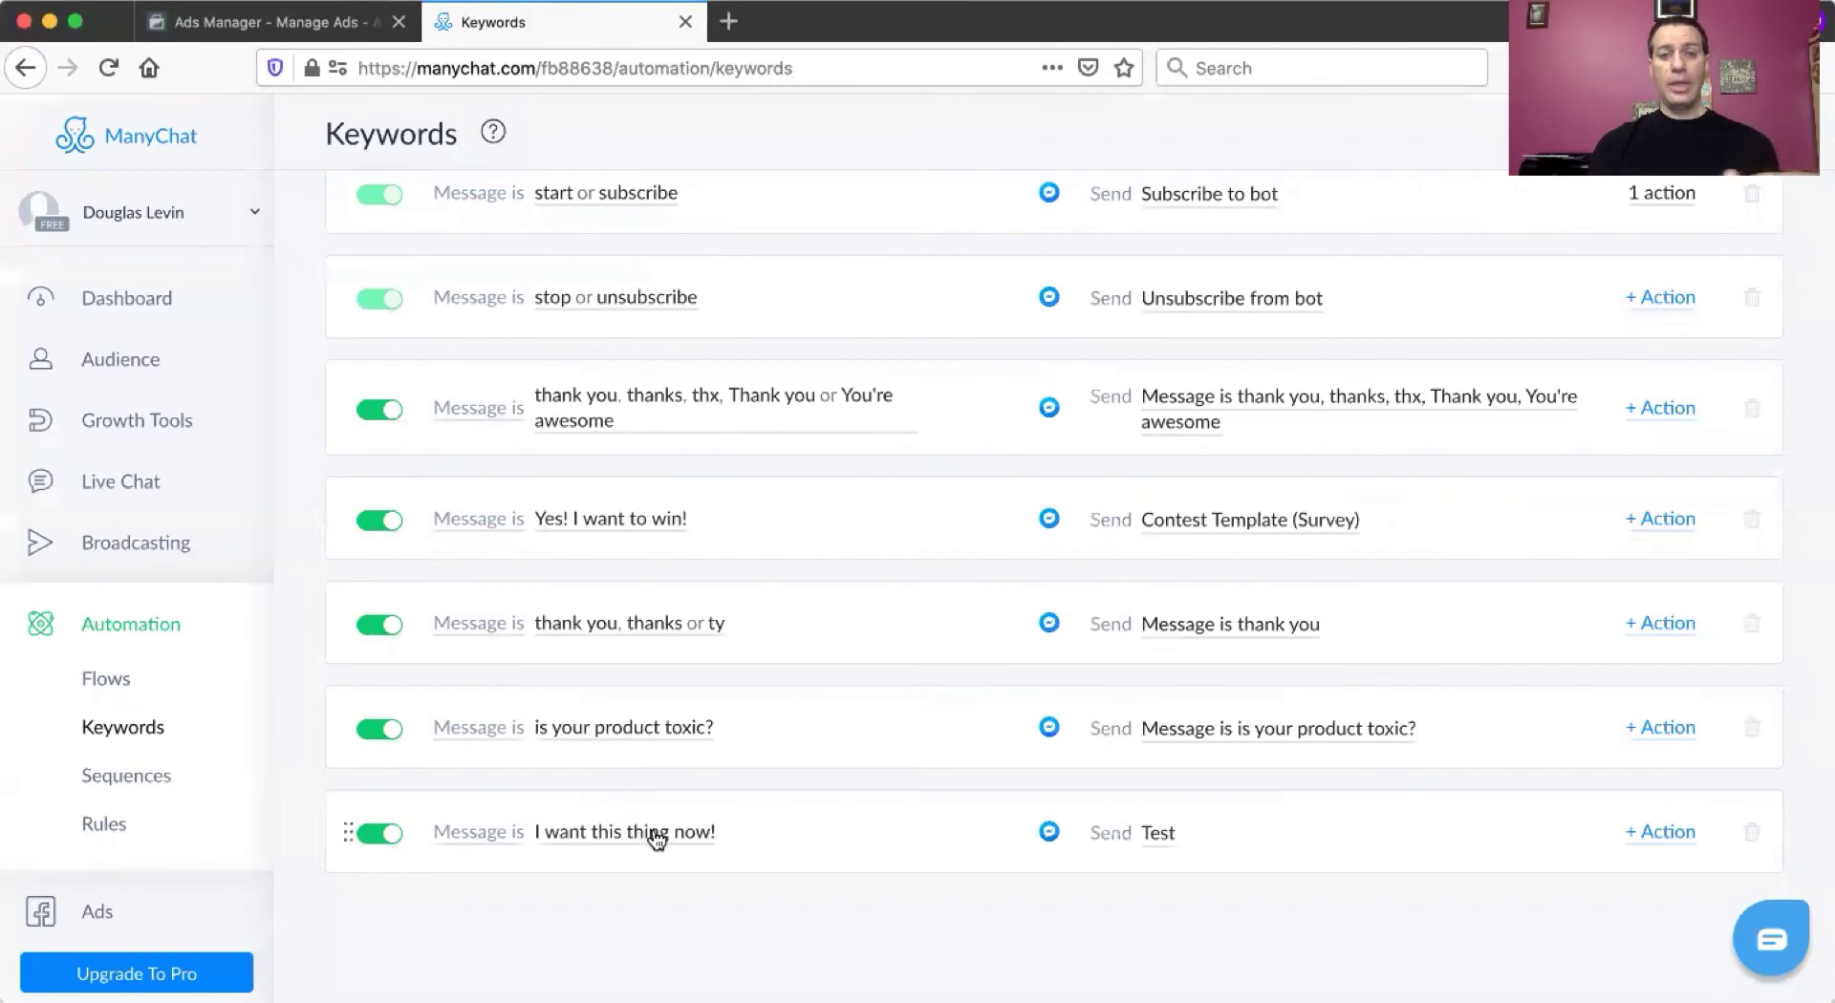
pyautogui.click(267, 24)
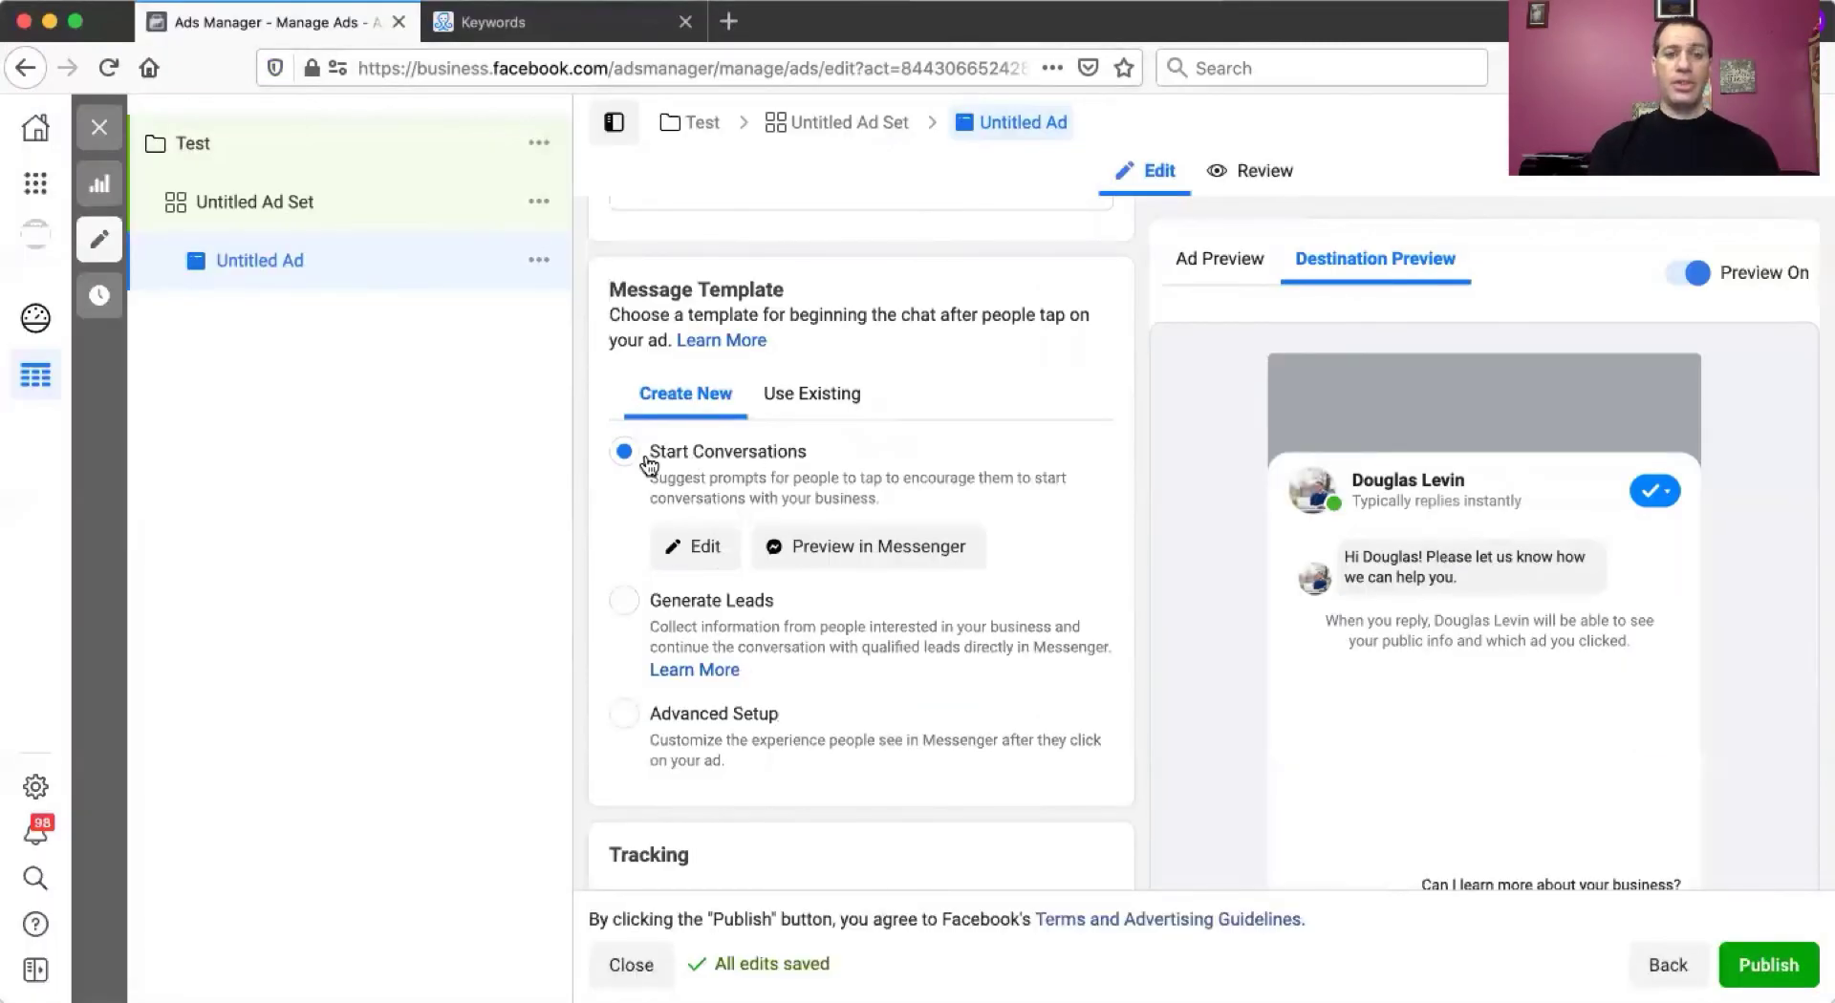
# - Switch the new message template's customer actions from FAQs to Quick Replies
pyautogui.click(697, 552)
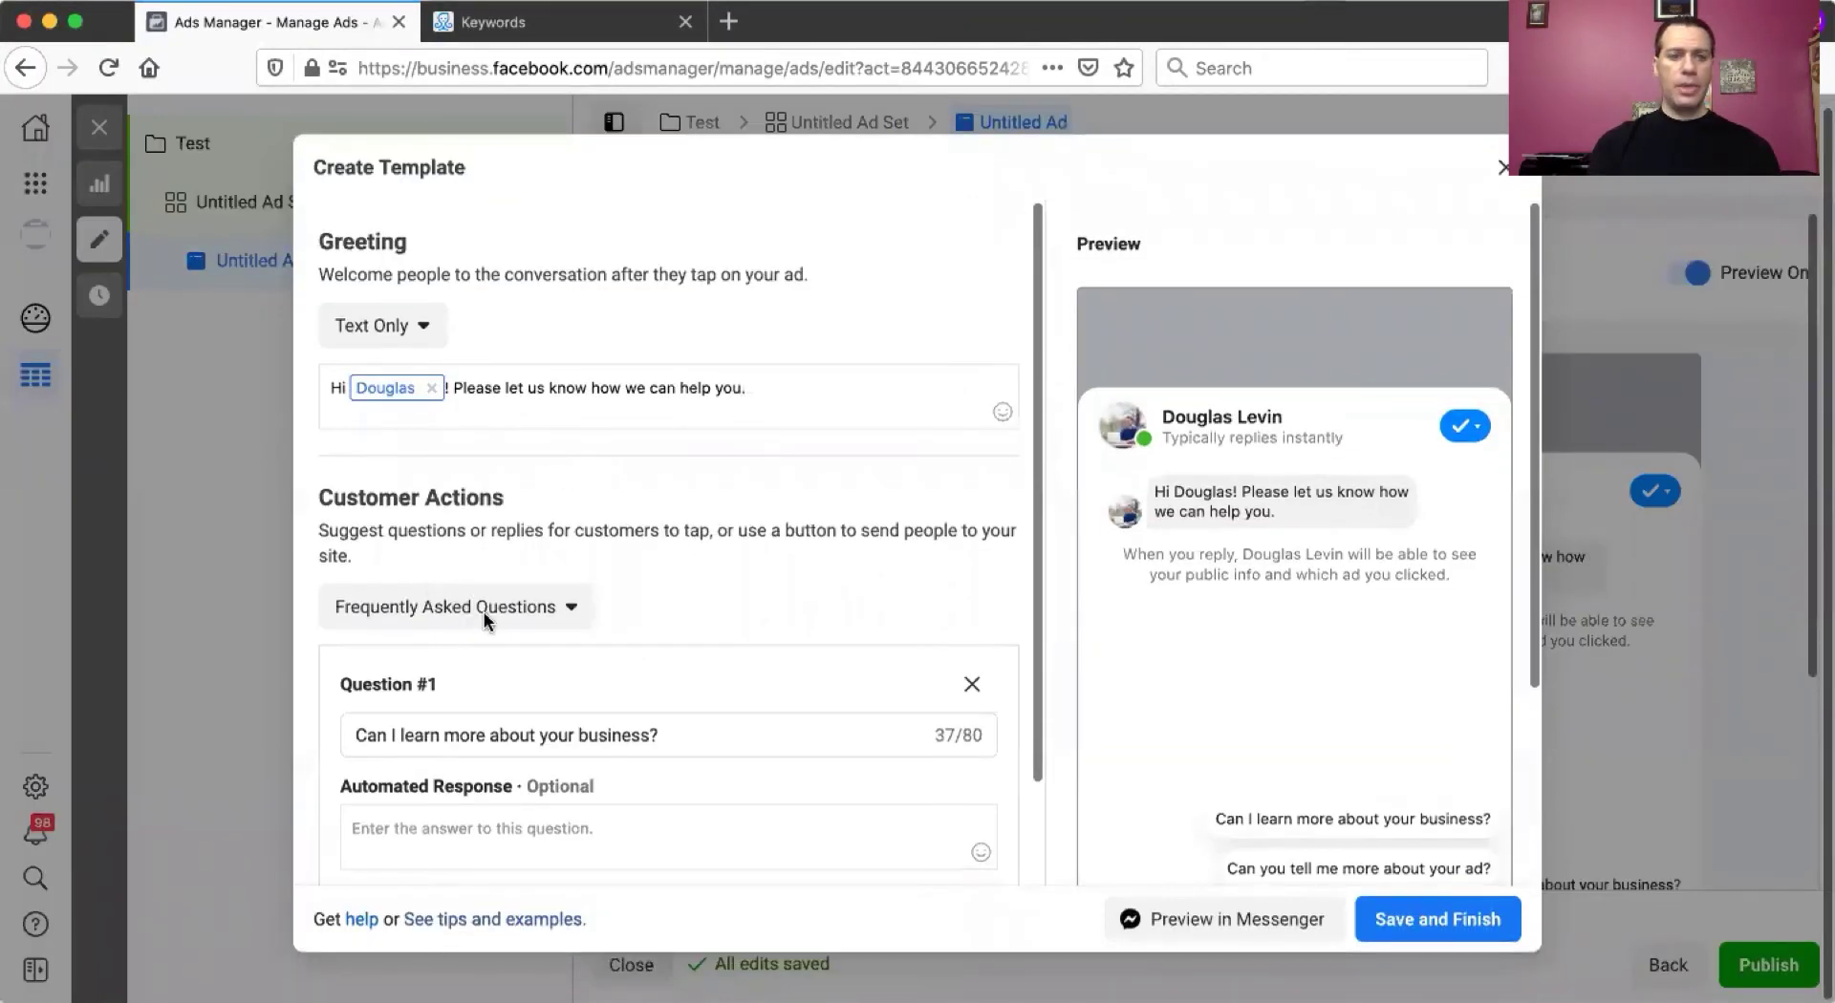
pyautogui.click(470, 603)
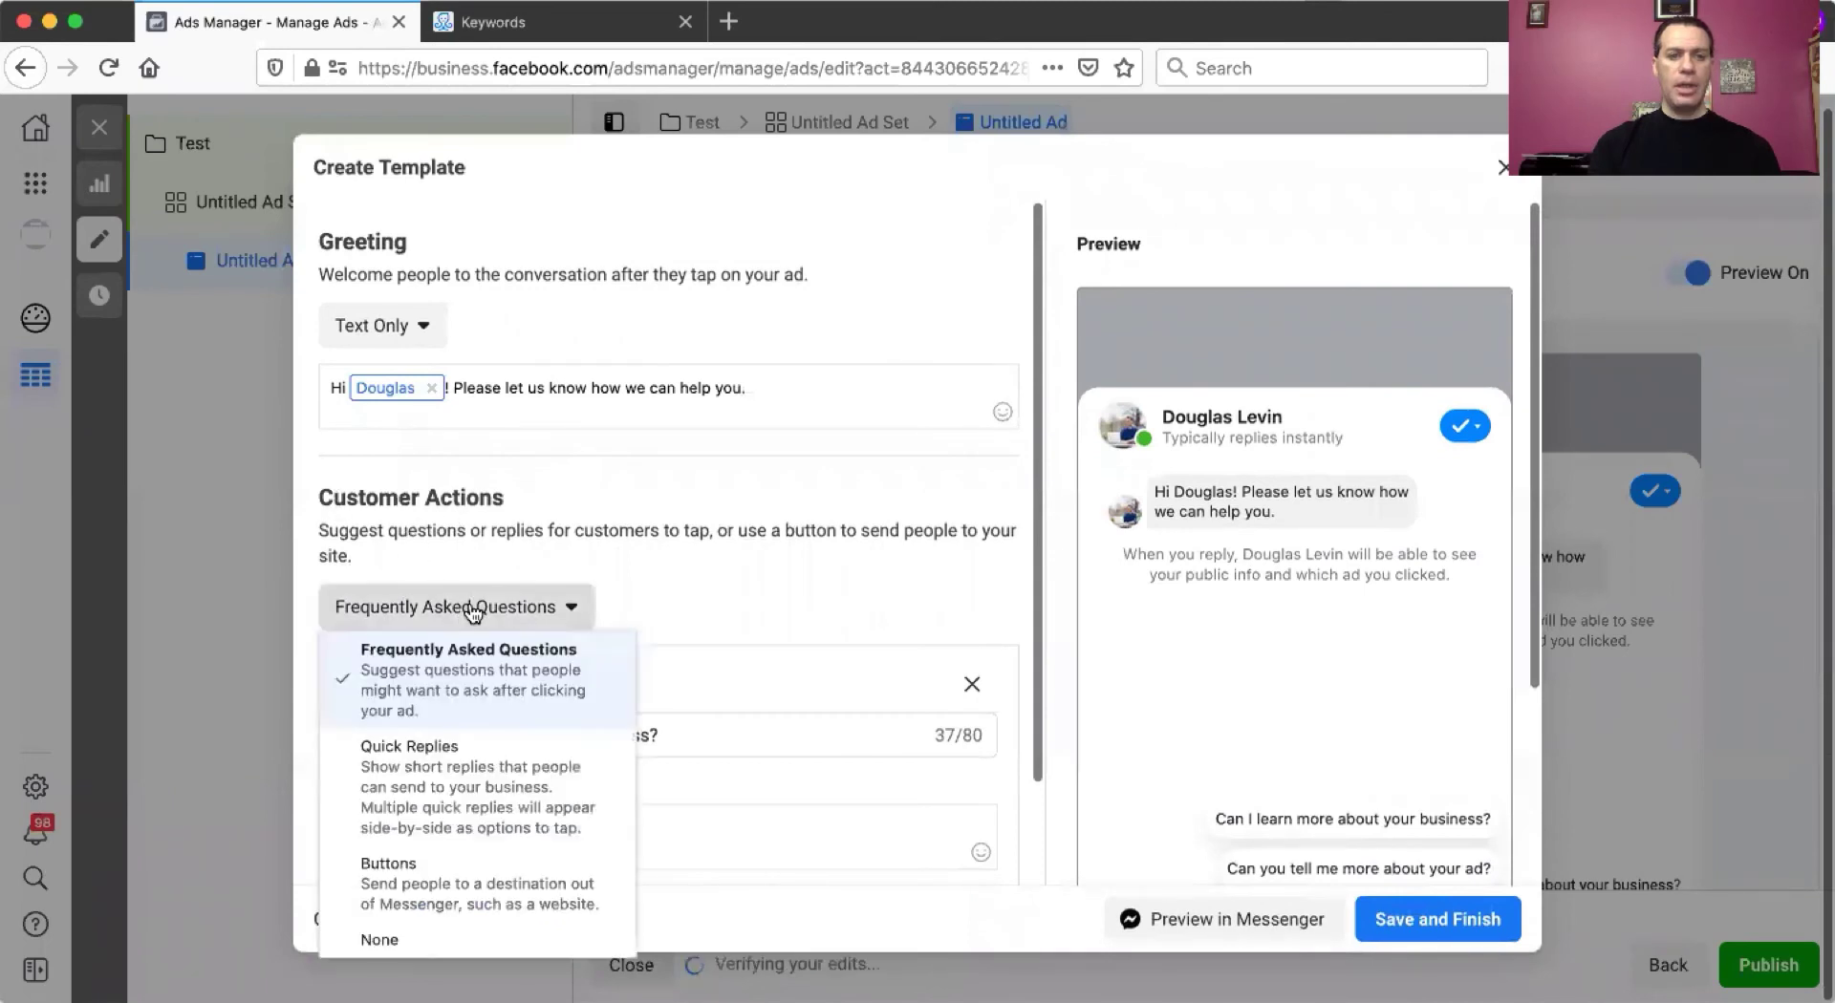
pyautogui.click(459, 779)
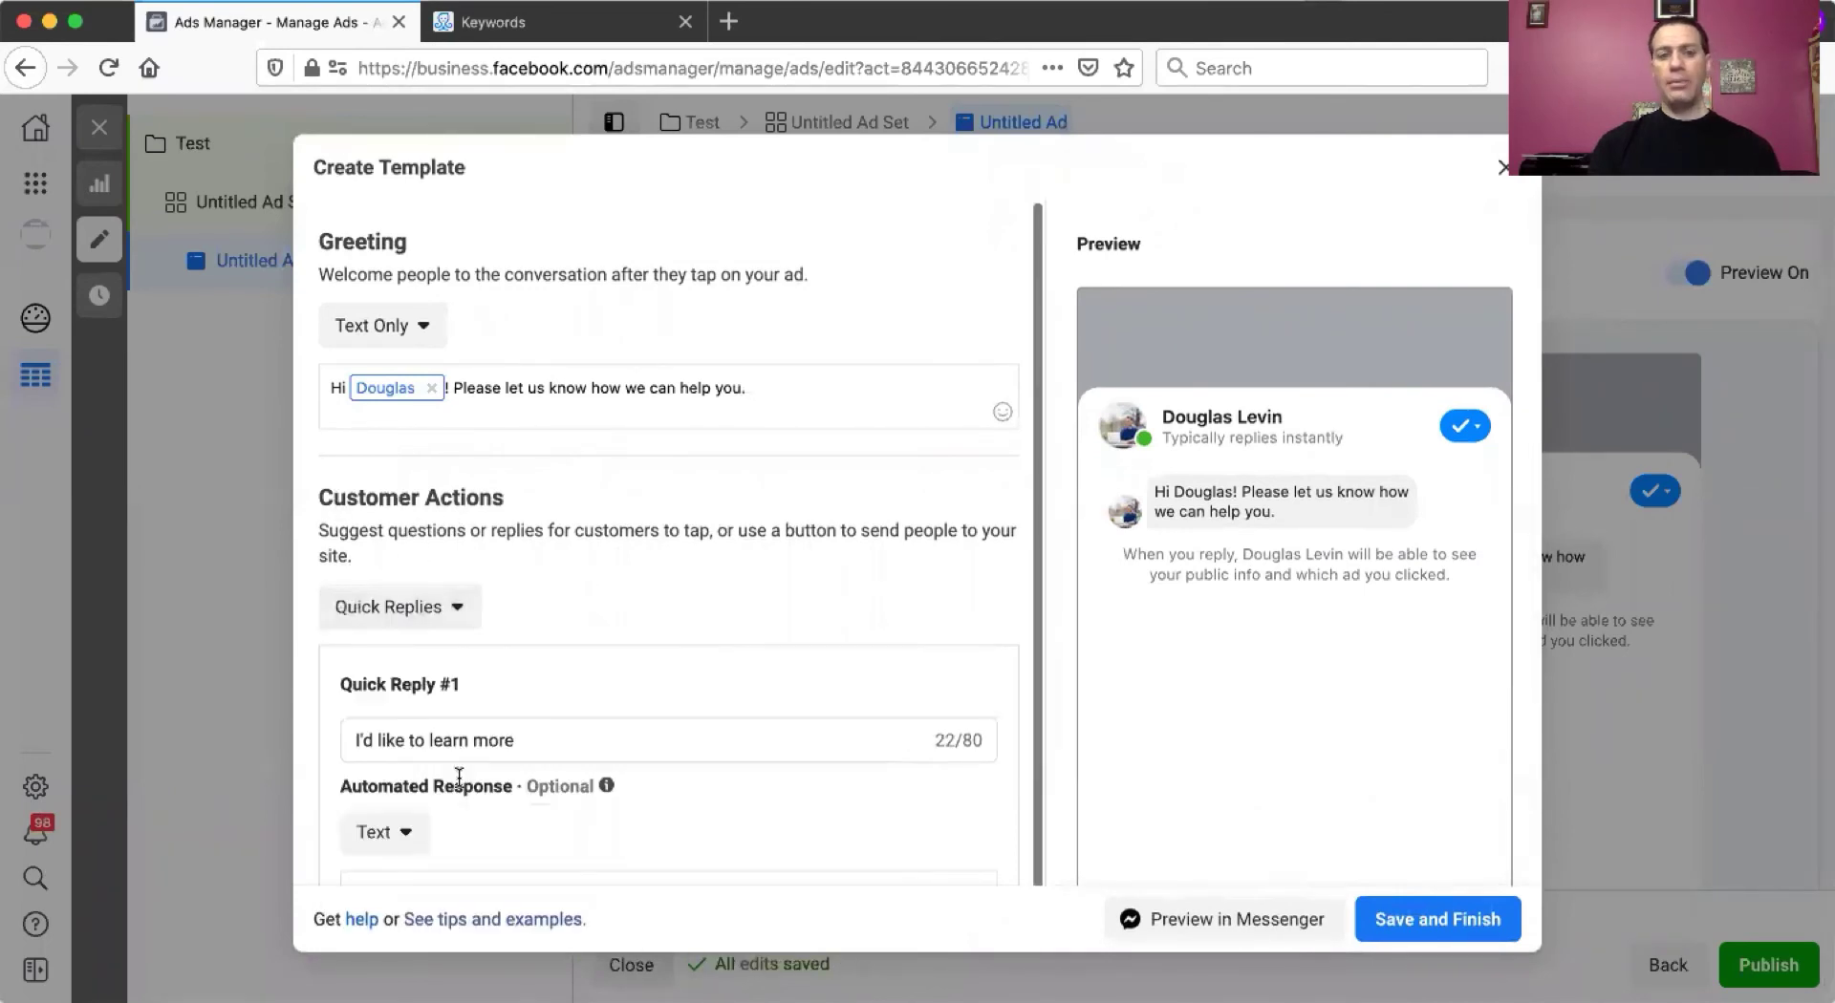
# - Set Quick Reply #1 to 'I want this thing now!' and select the greeting's closing sentence
pyautogui.scroll(-1, 544, 741)
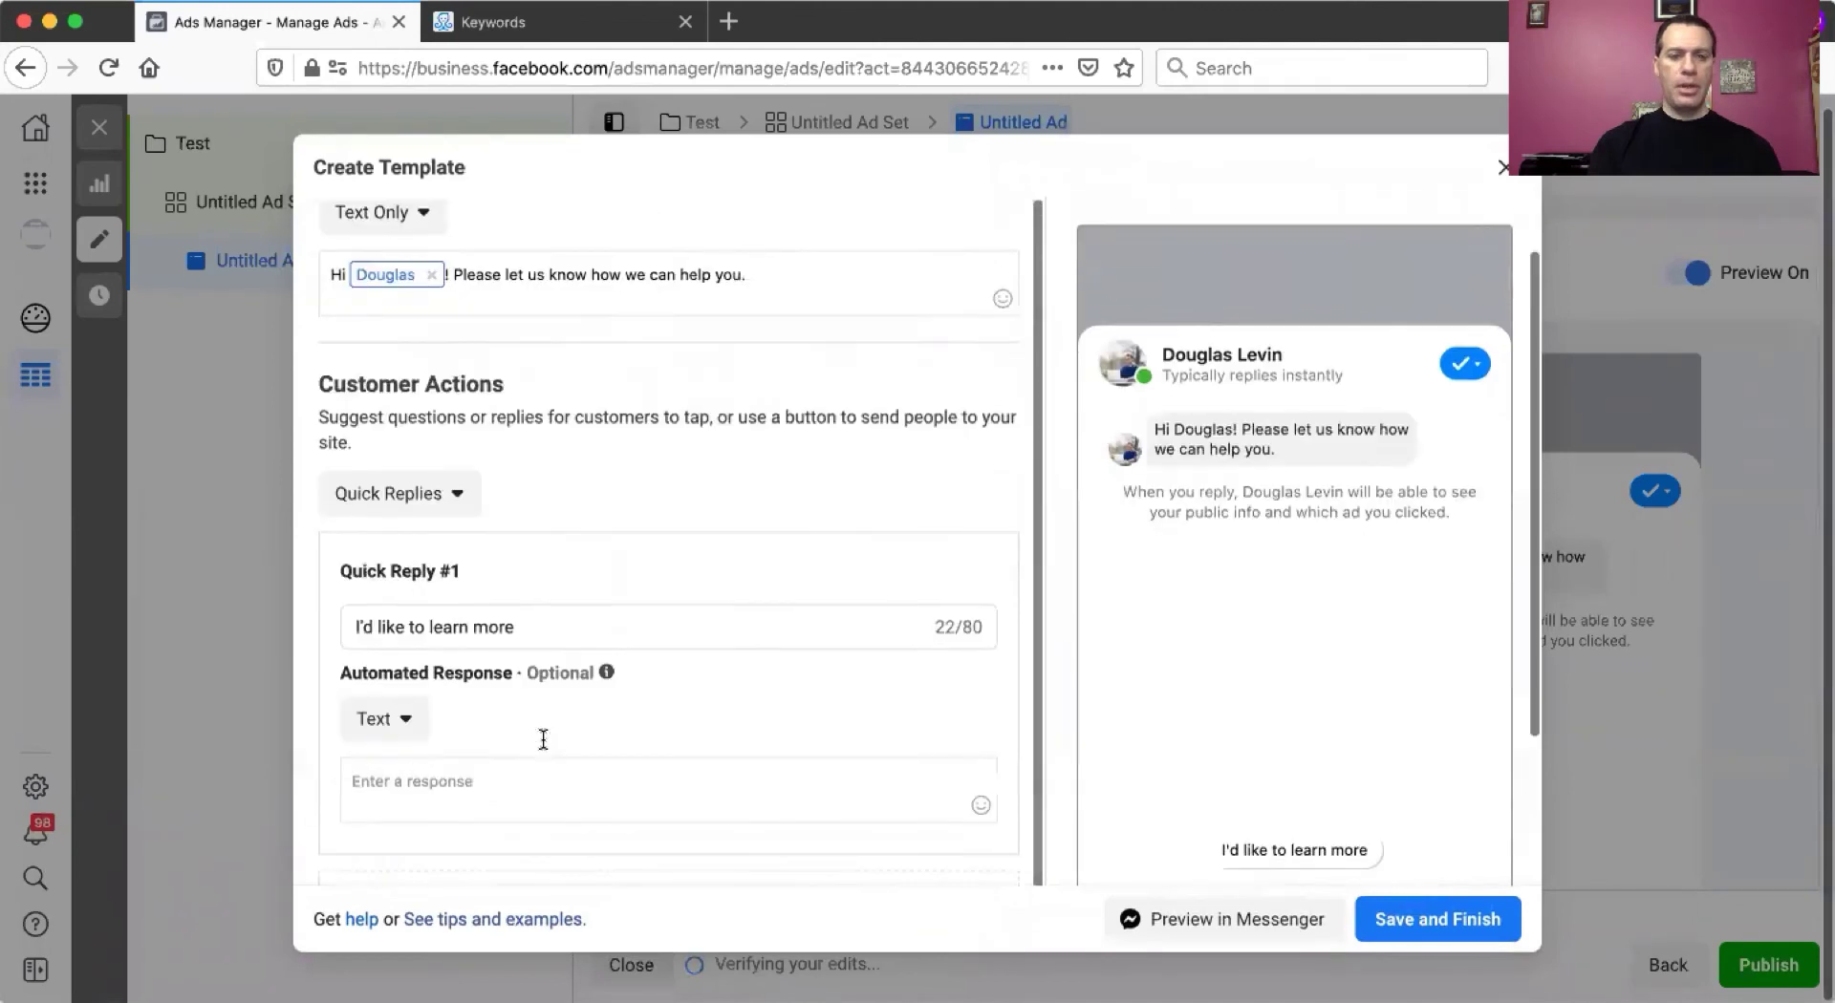
pyautogui.scroll(-1, 529, 736)
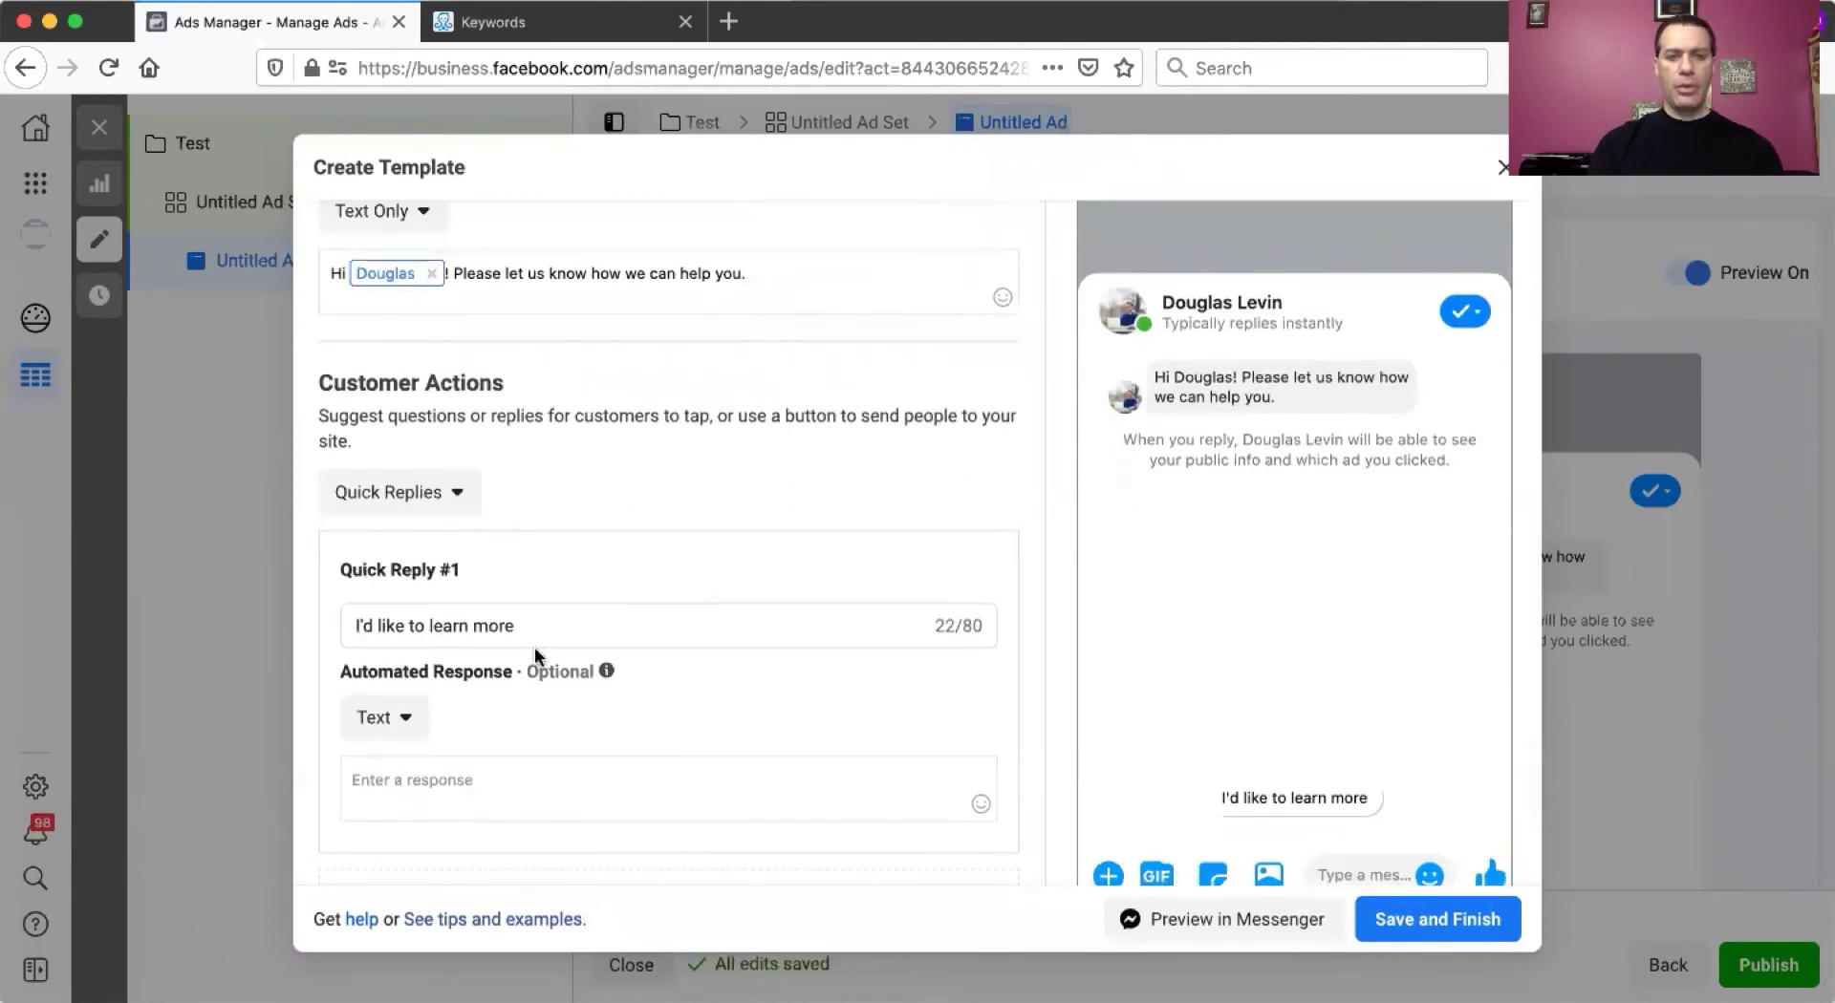
pyautogui.scroll(1, 538, 632)
pyautogui.scroll(1, 538, 631)
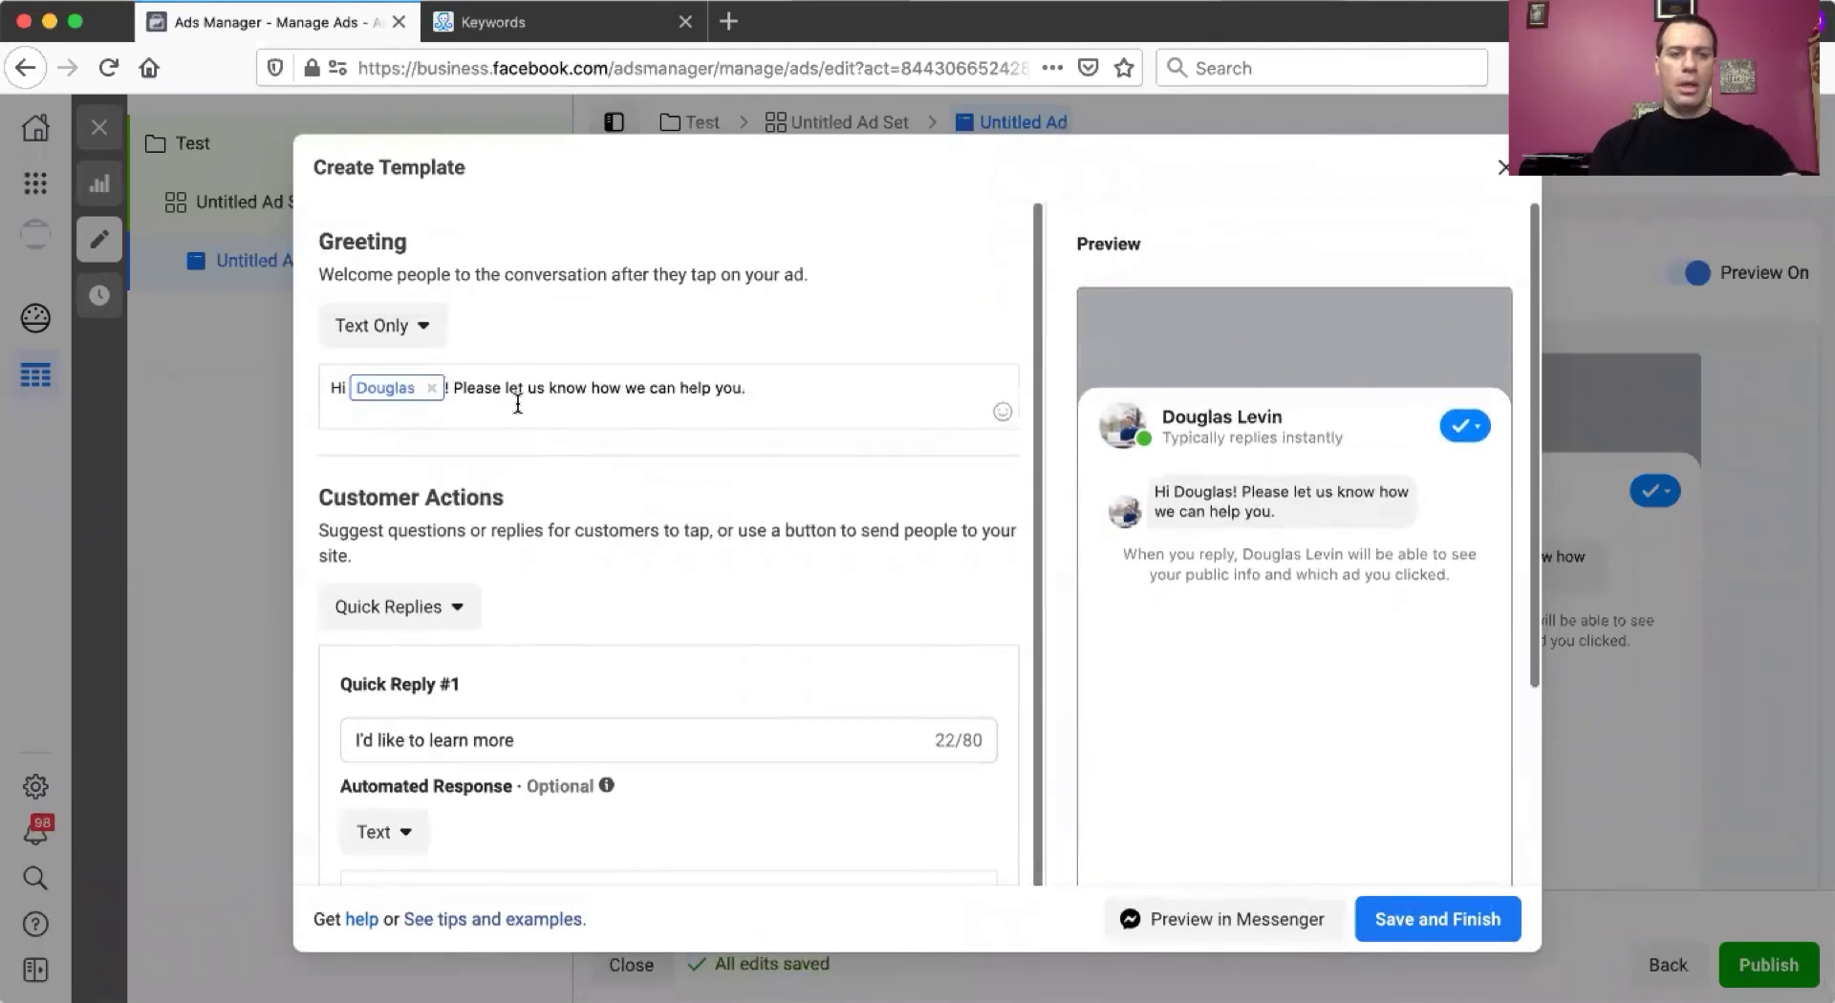
pyautogui.tripleClick(525, 731)
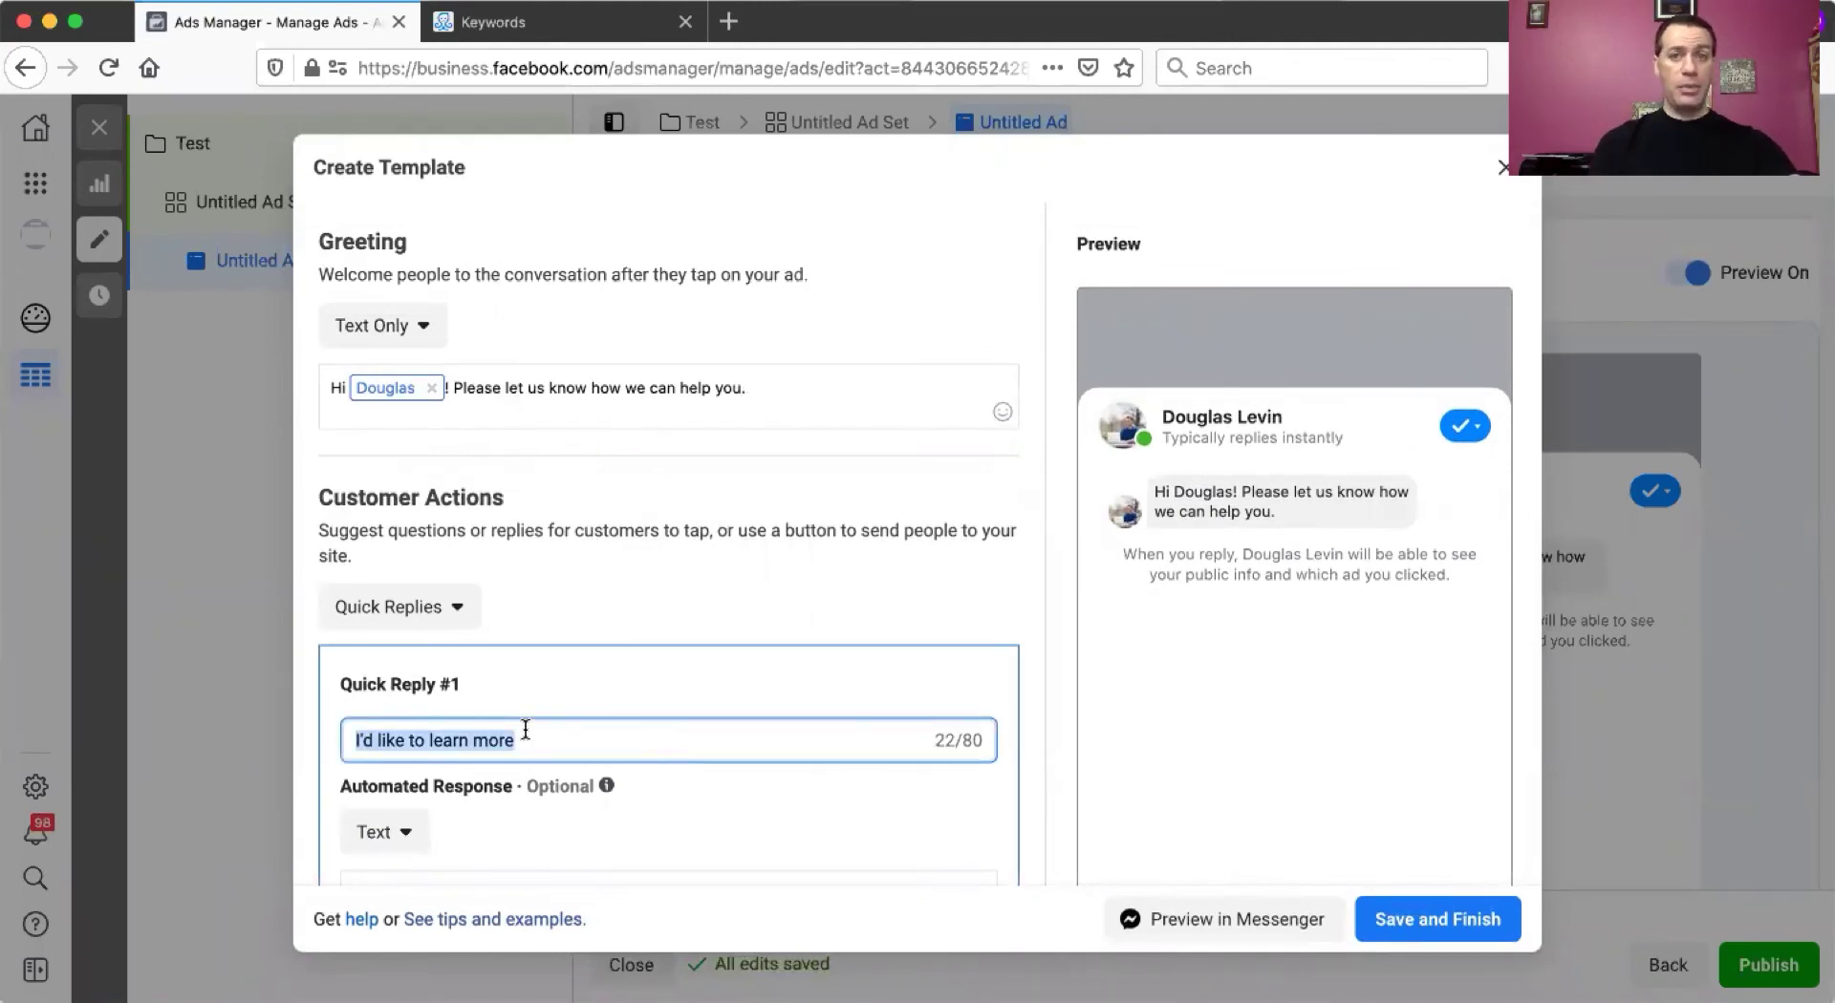
pyautogui.write('I want this thing now!')
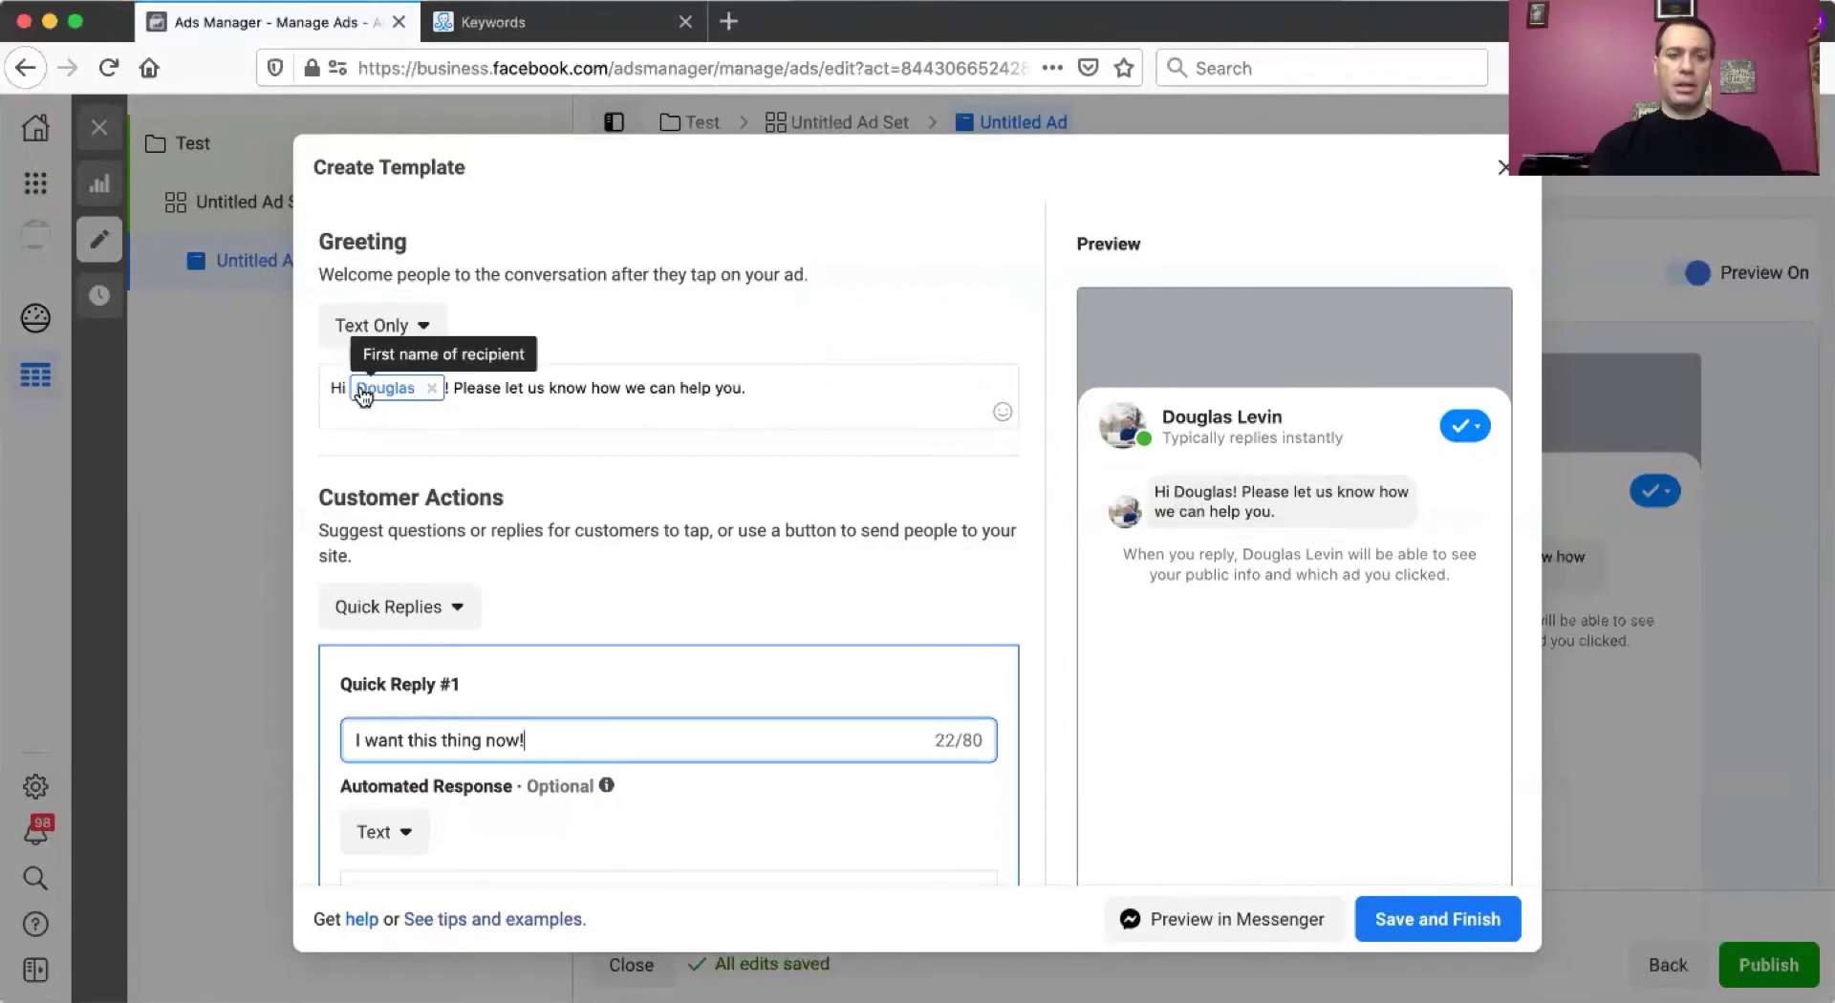
pyautogui.click(757, 395)
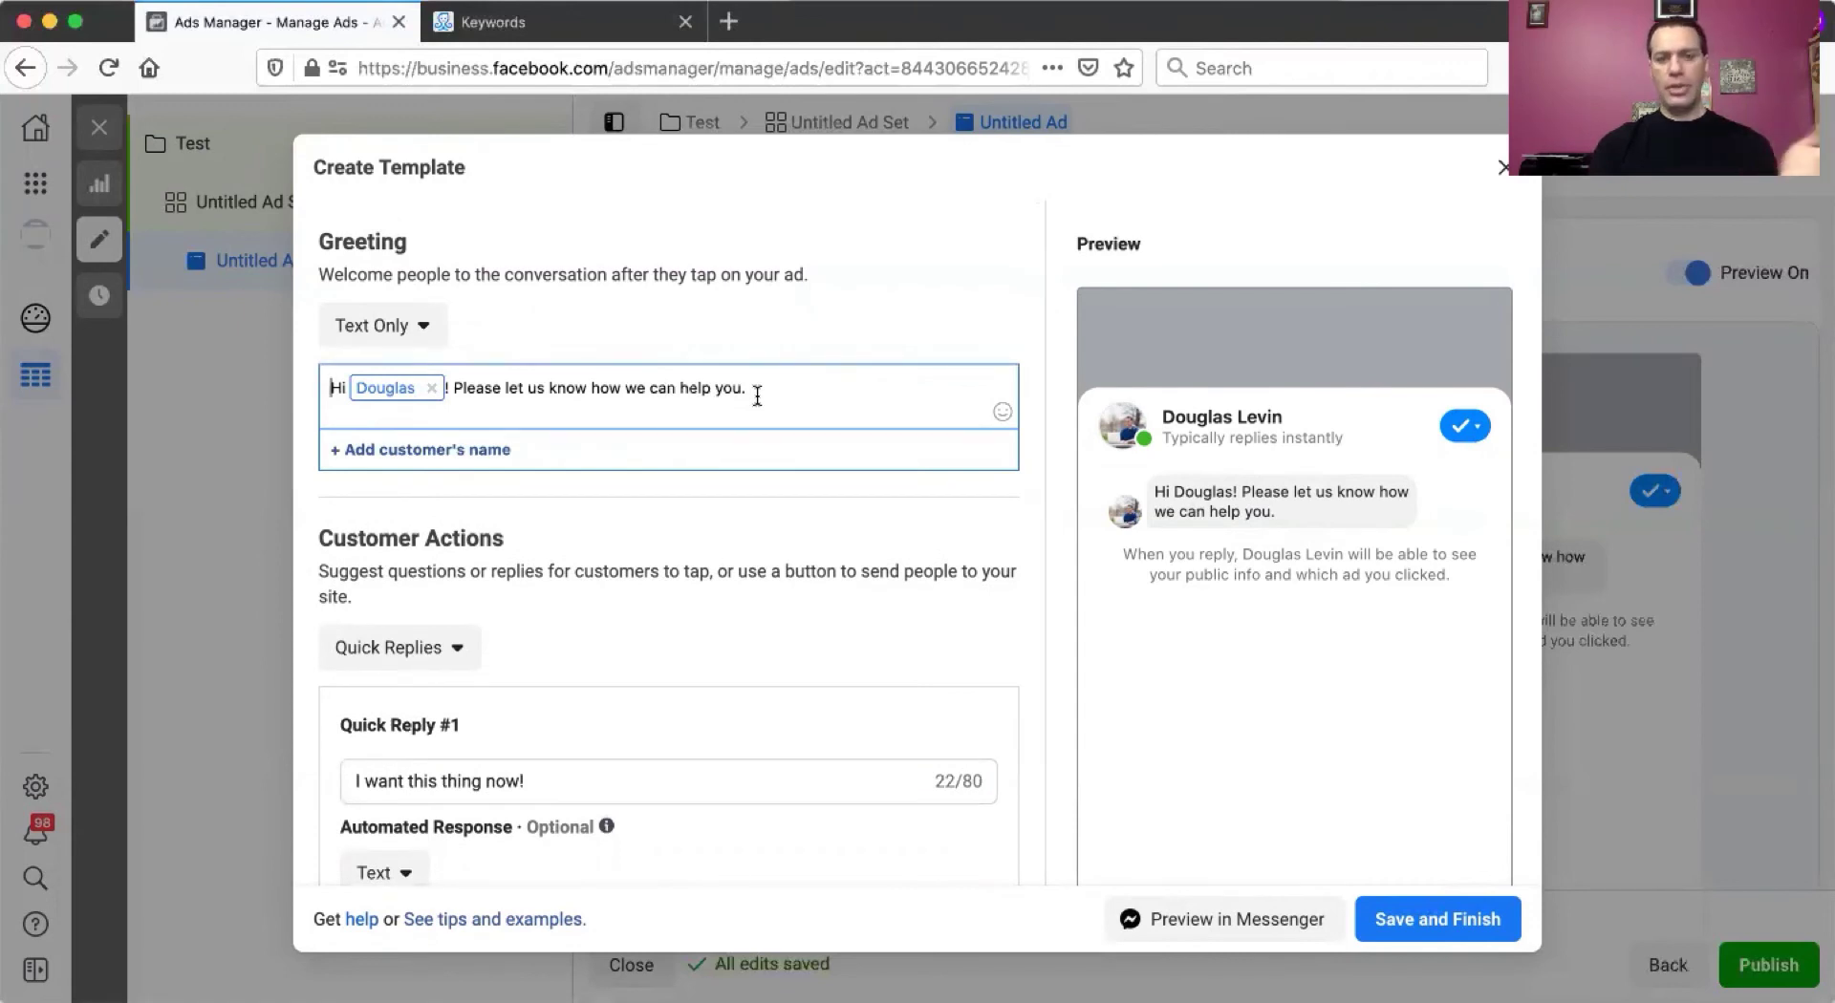
pyautogui.moveTo(745, 391); pyautogui.dragTo(454, 382)
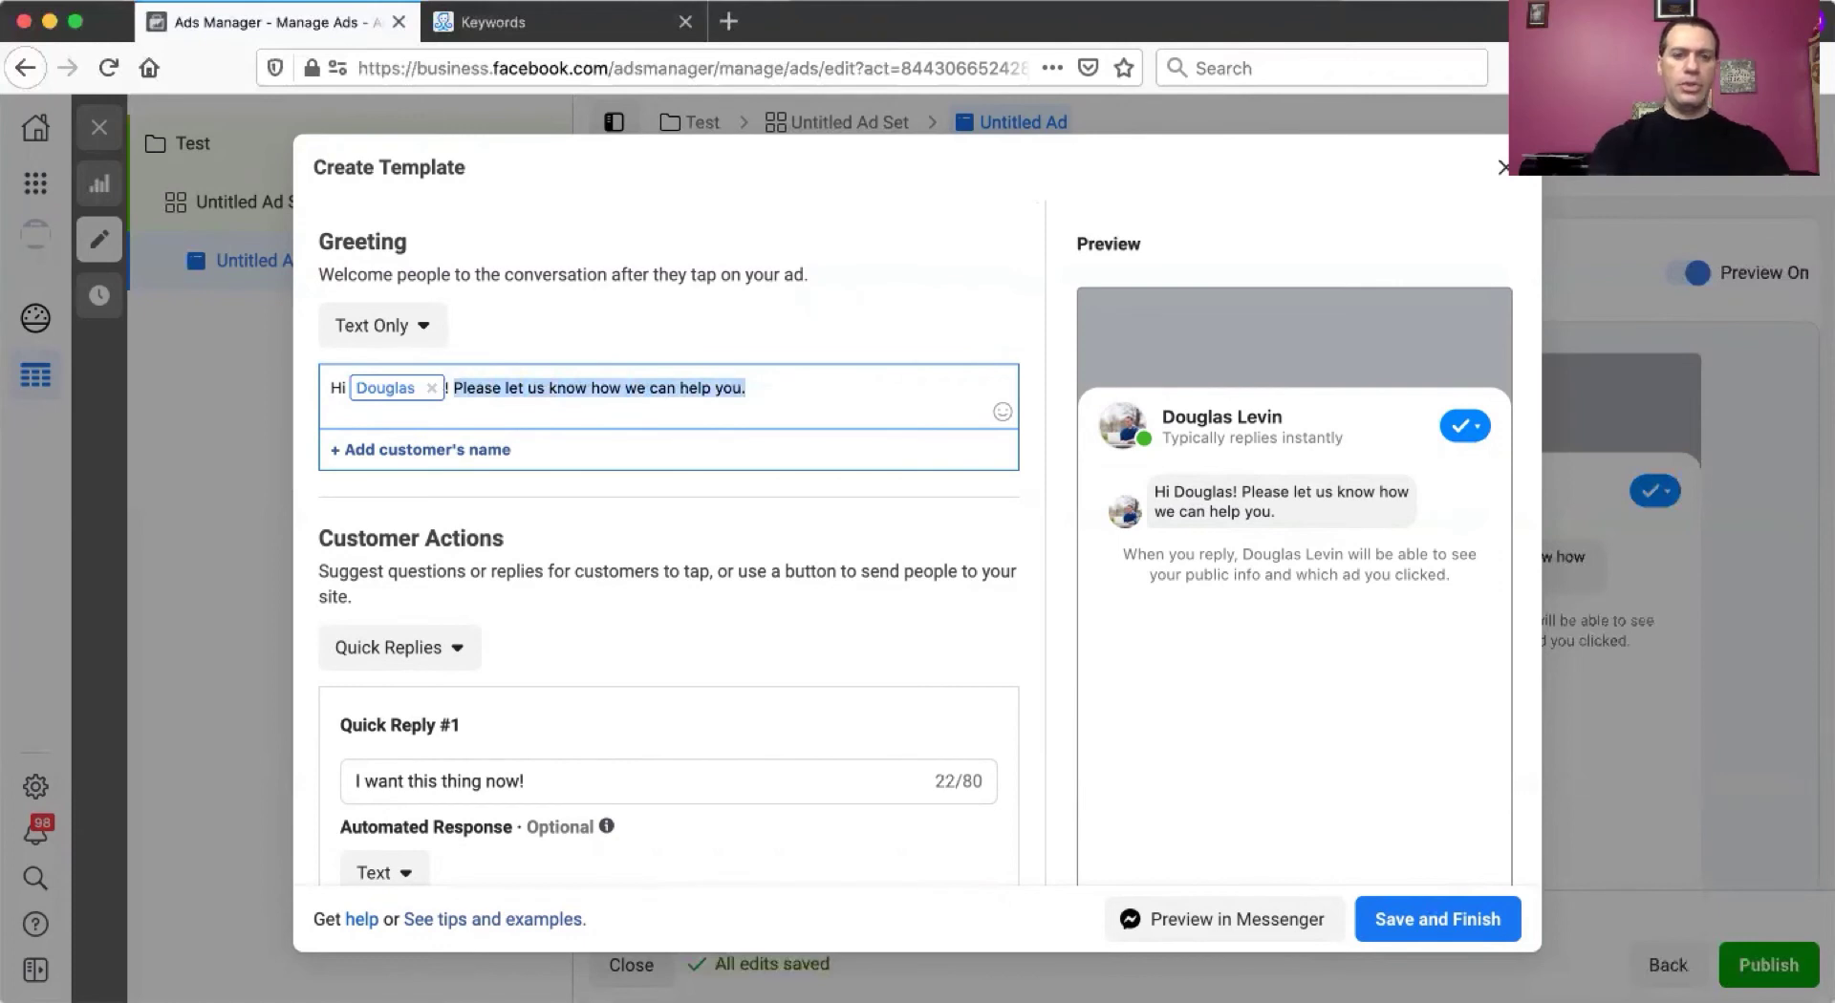
# - Replace the greeting text after the first-name placeholder with "Want this great thing?"
pyautogui.write('Wo')
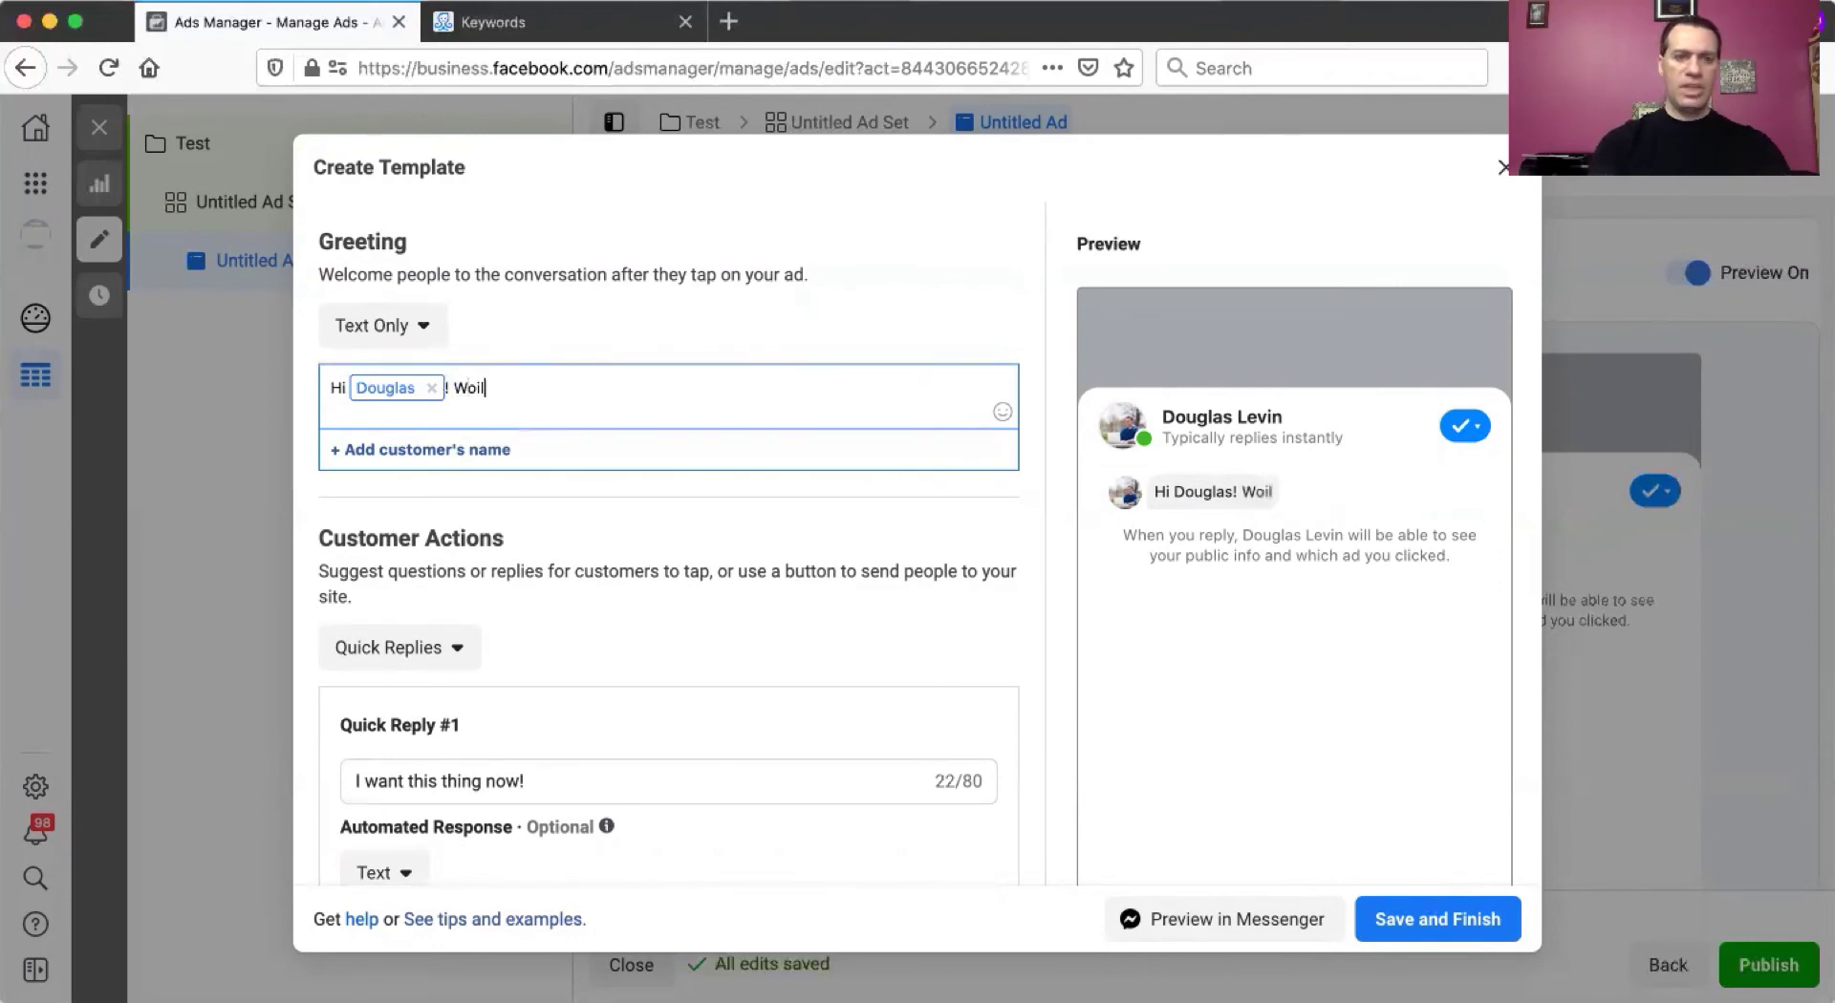
pyautogui.write('uld')
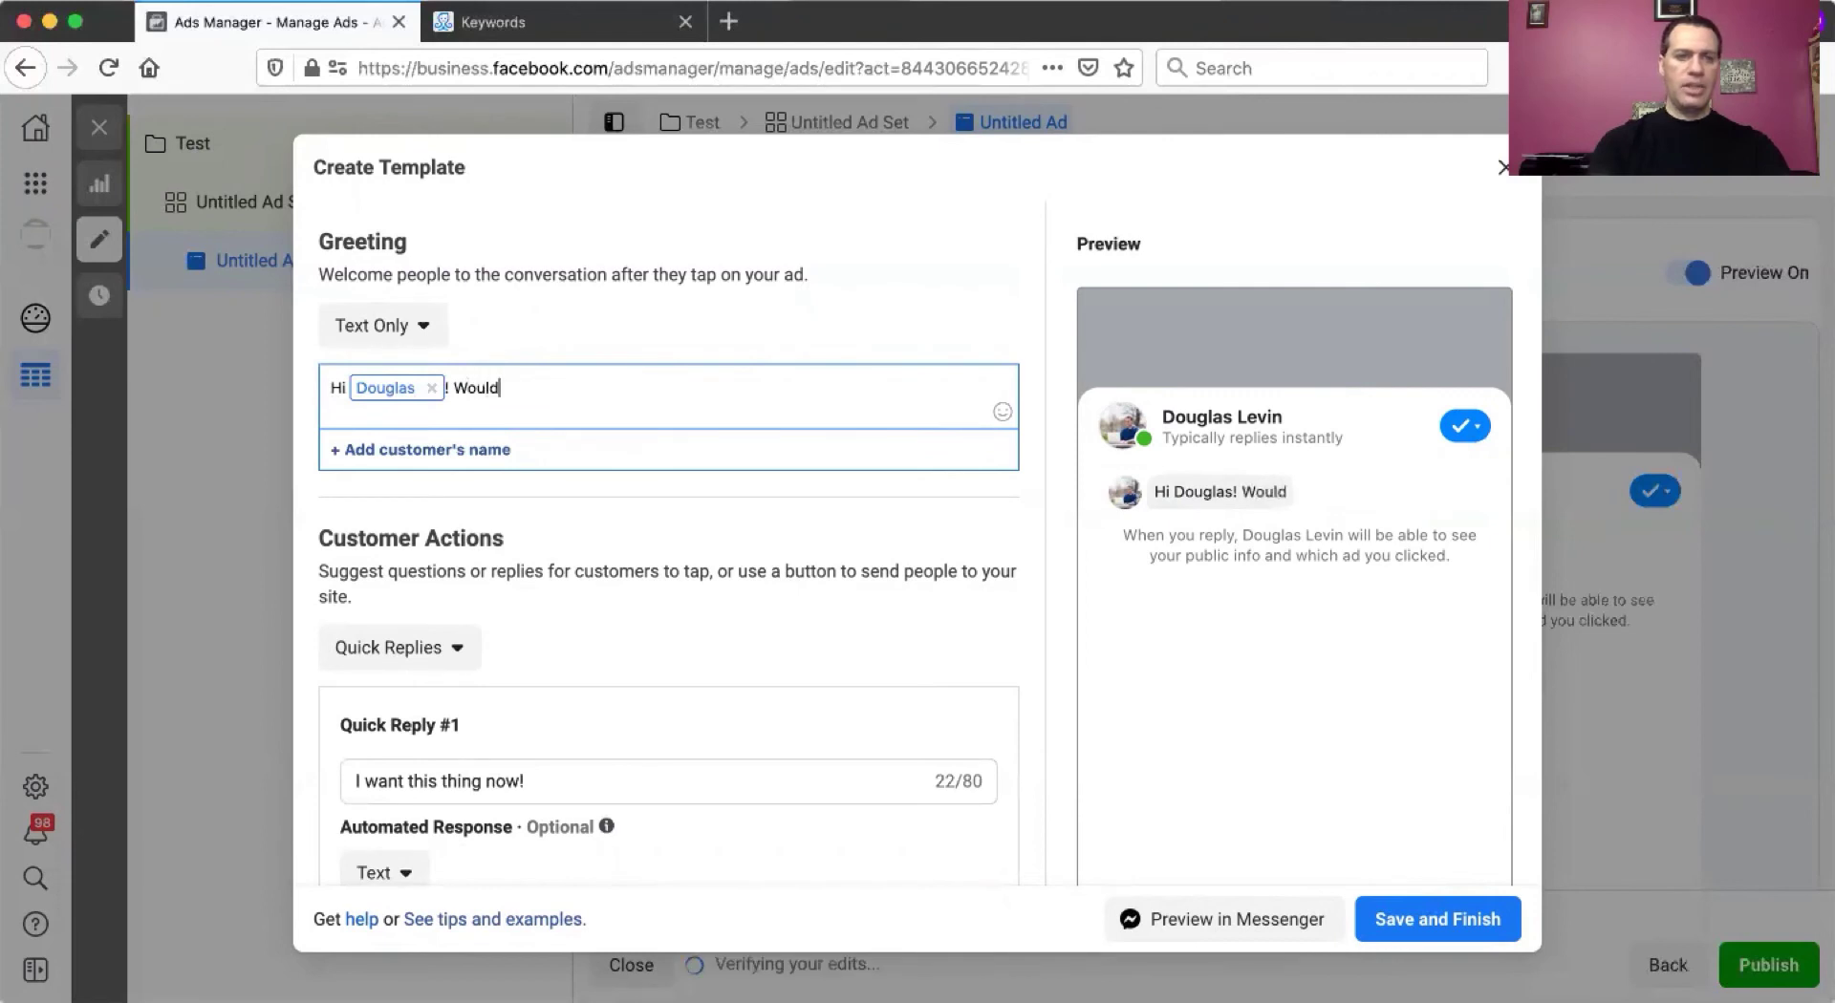
pyautogui.press('BackSpace')
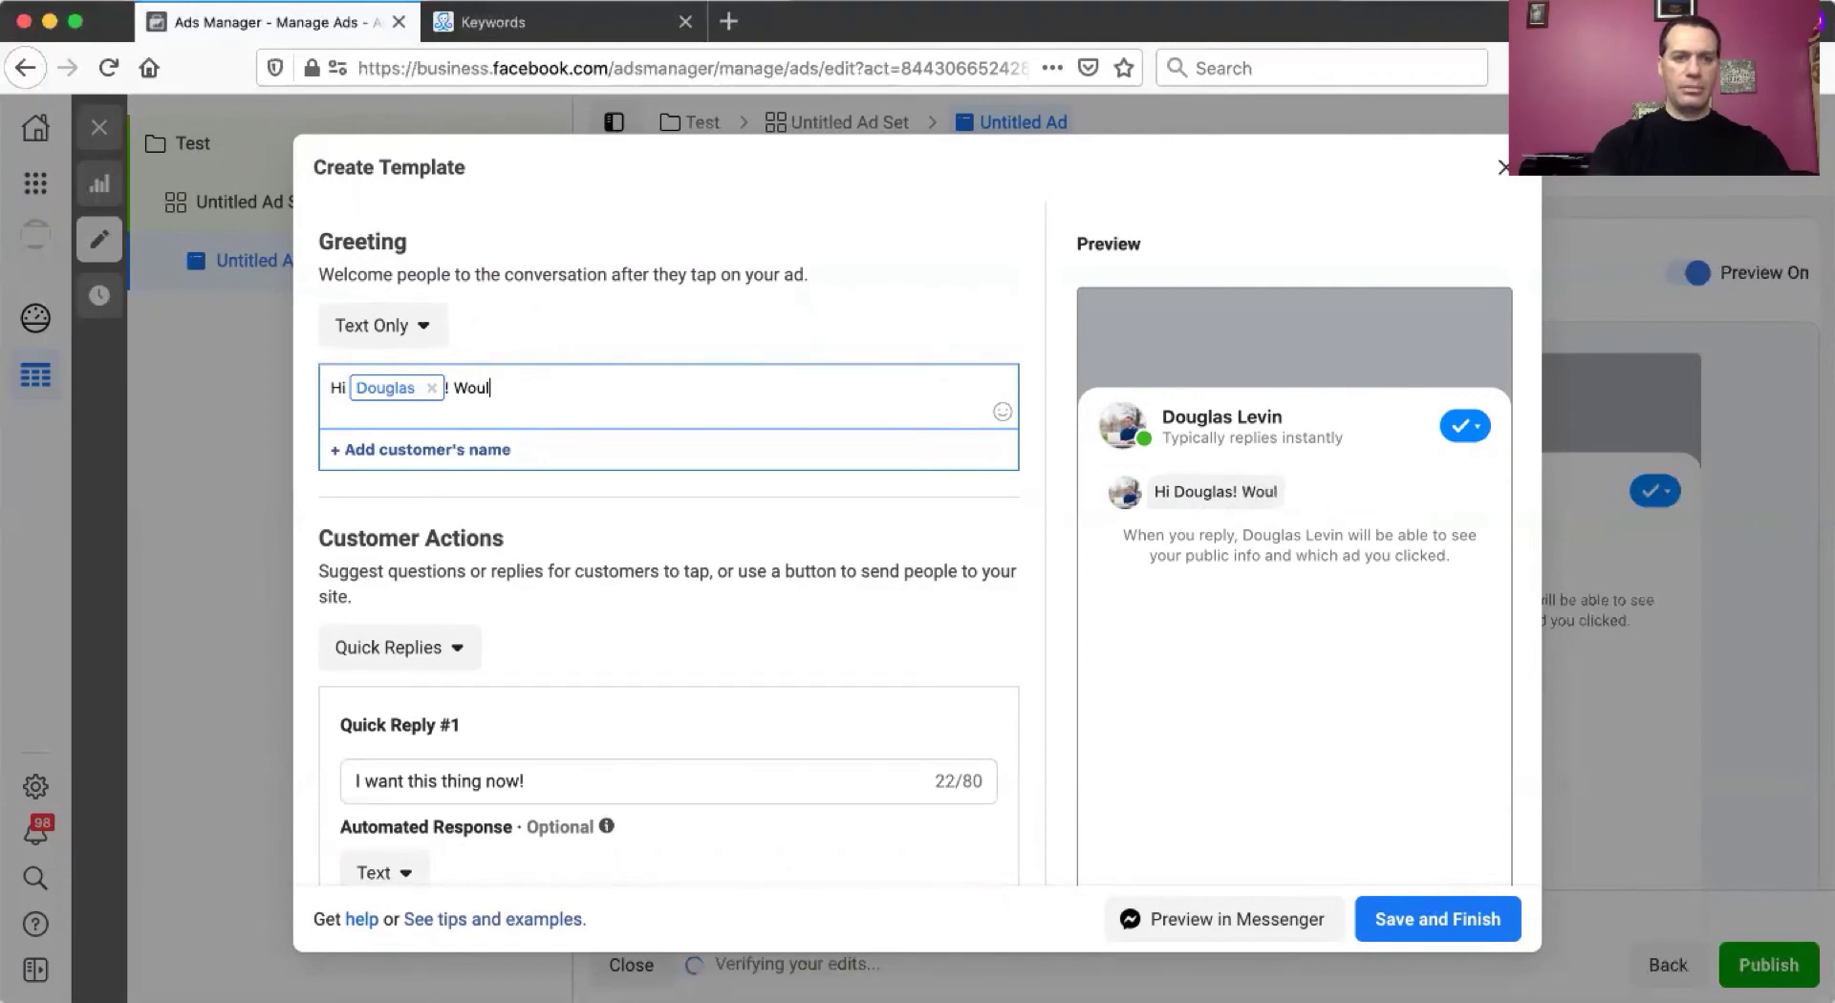
pyautogui.press('BackSpace')
pyautogui.press('BackSpace')
pyautogui.press('BackSpace')
pyautogui.press('BackSpace')
pyautogui.press('BackSpace')
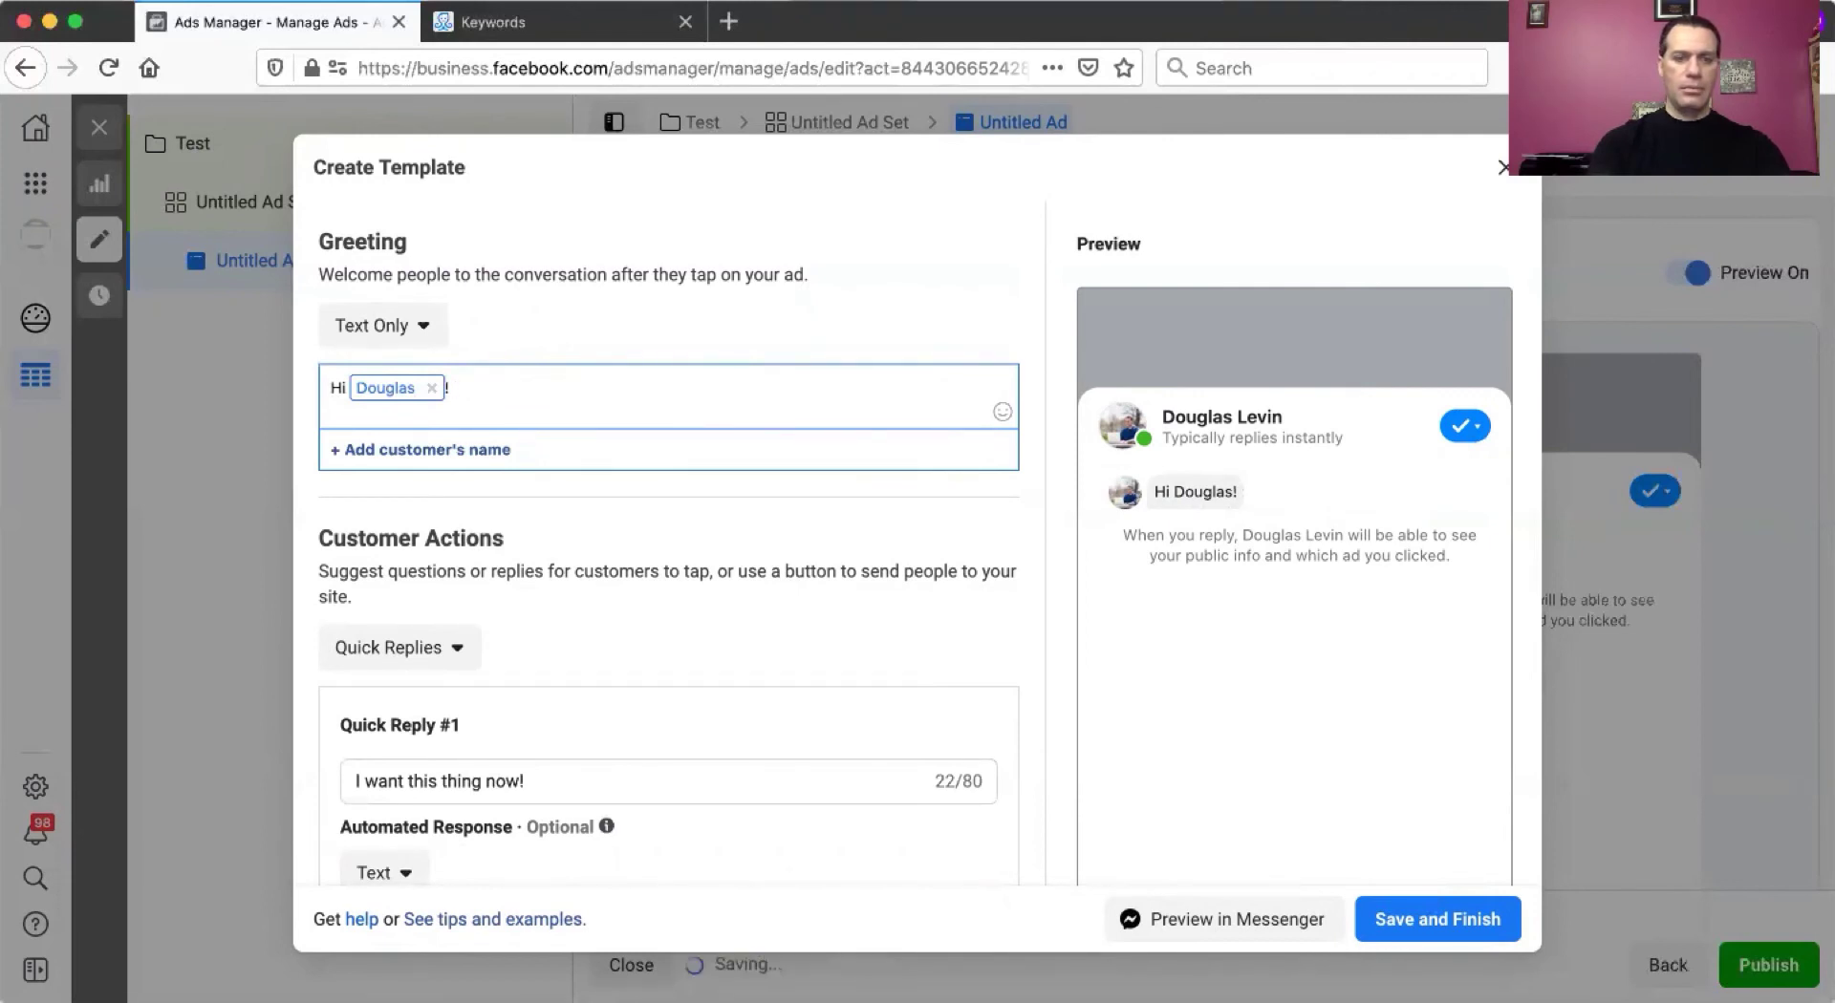
pyautogui.write('Wan')
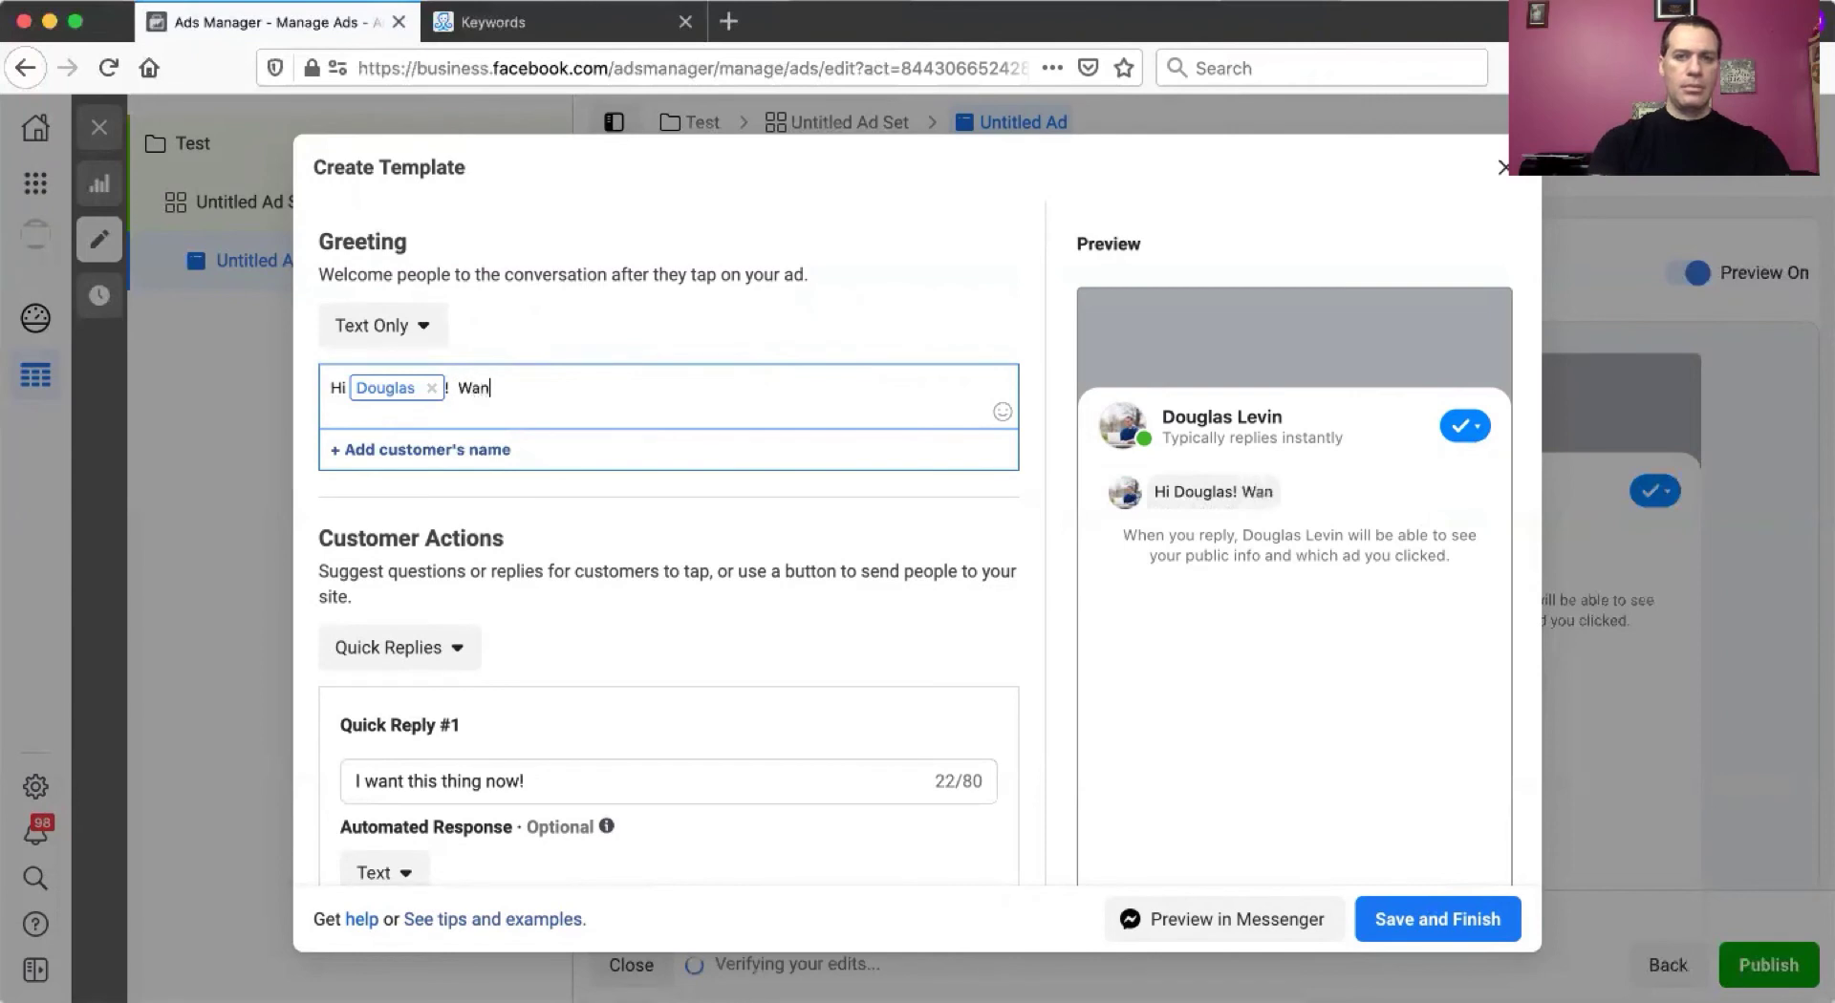
pyautogui.write('t thi')
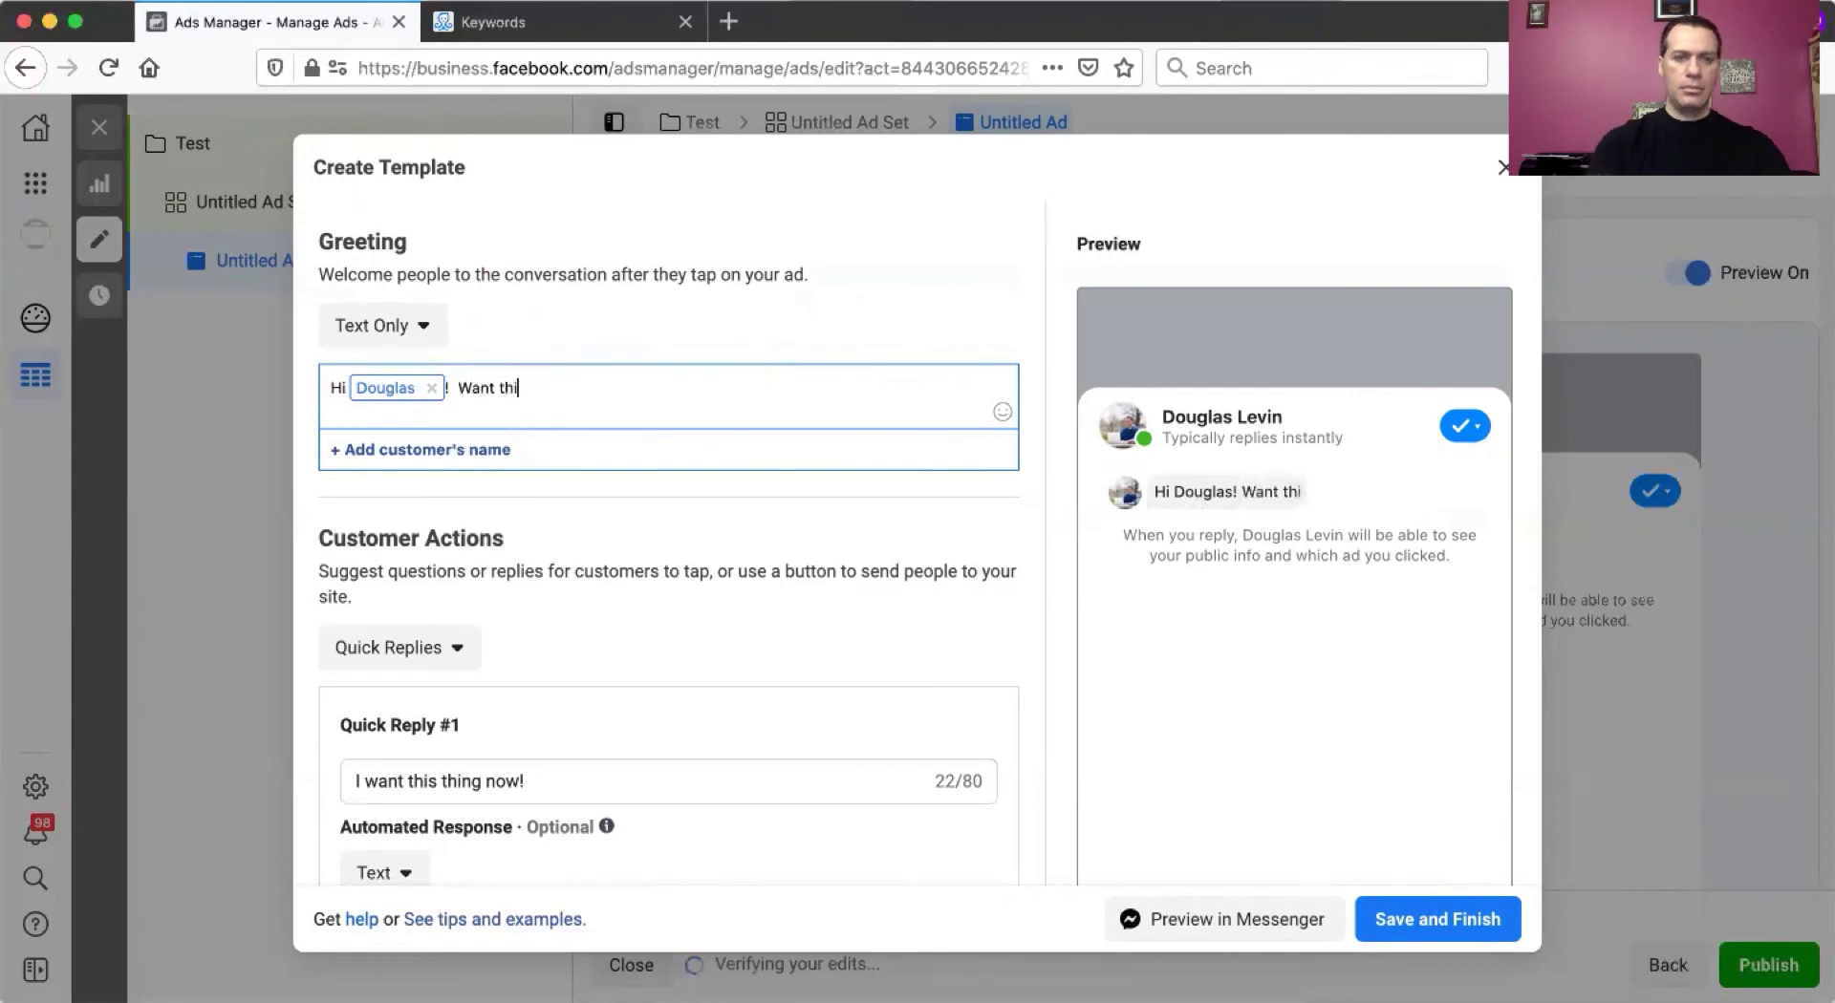
pyautogui.write('s grea')
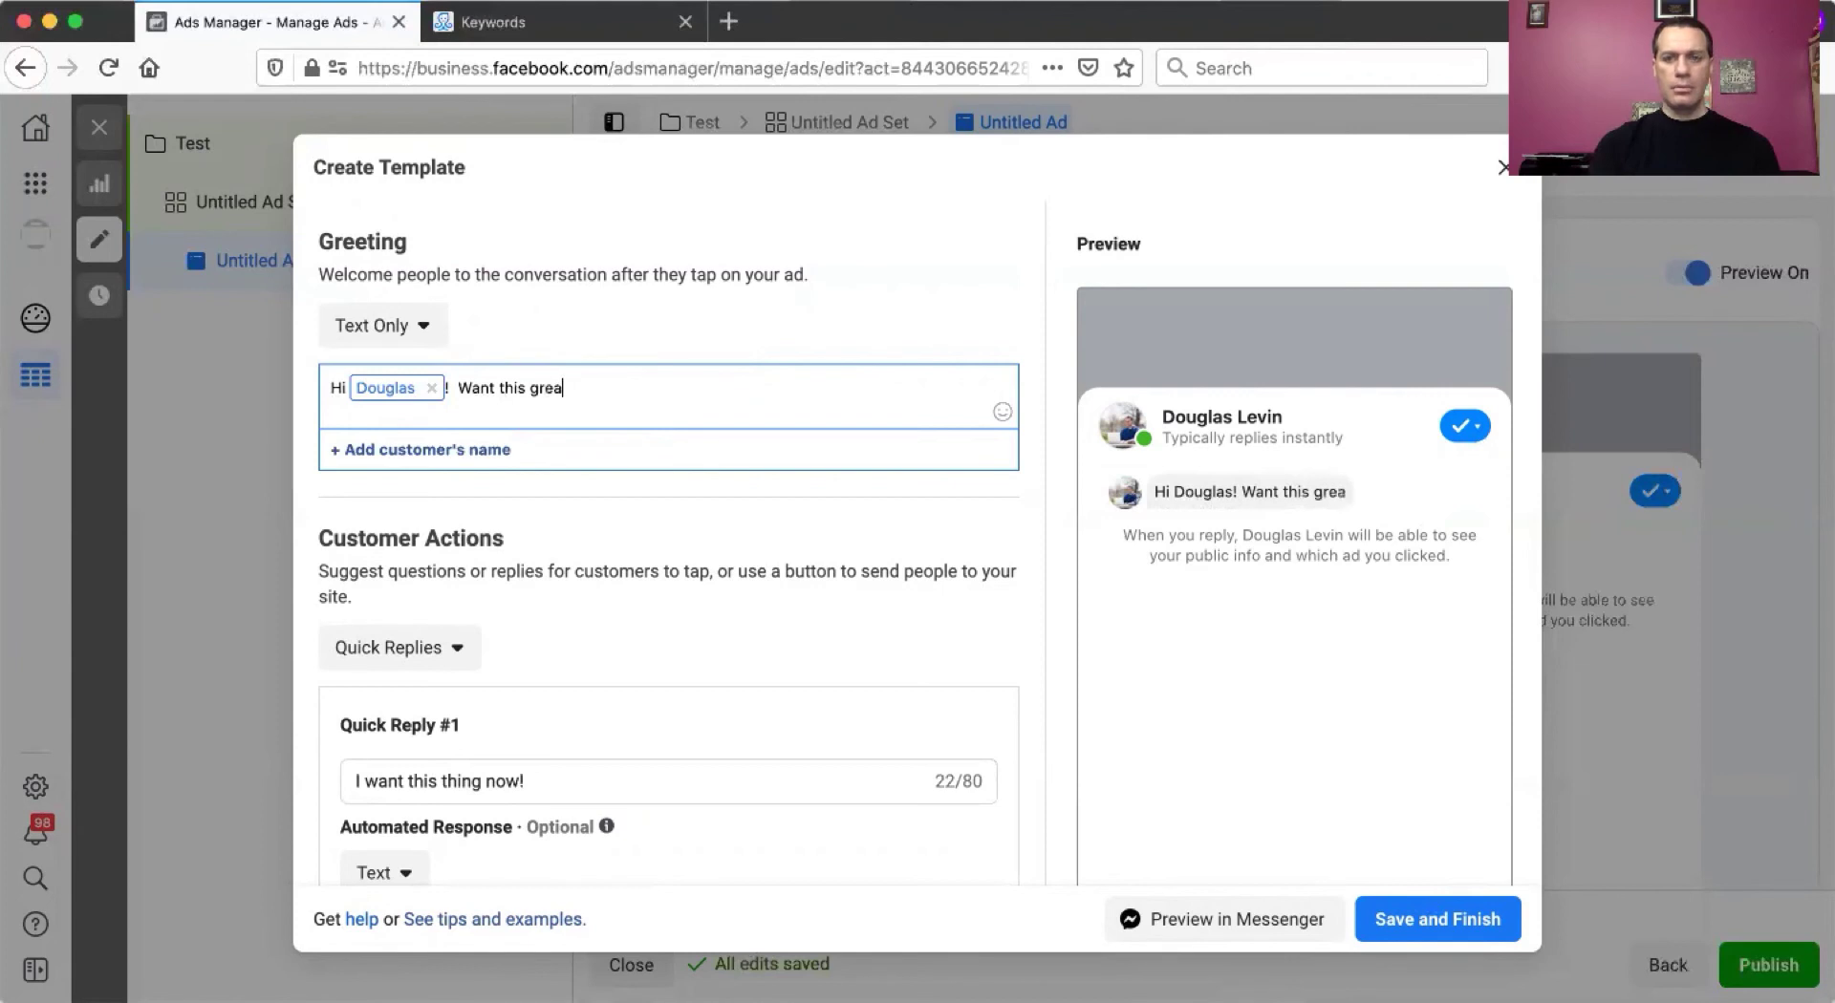
pyautogui.write('t thi')
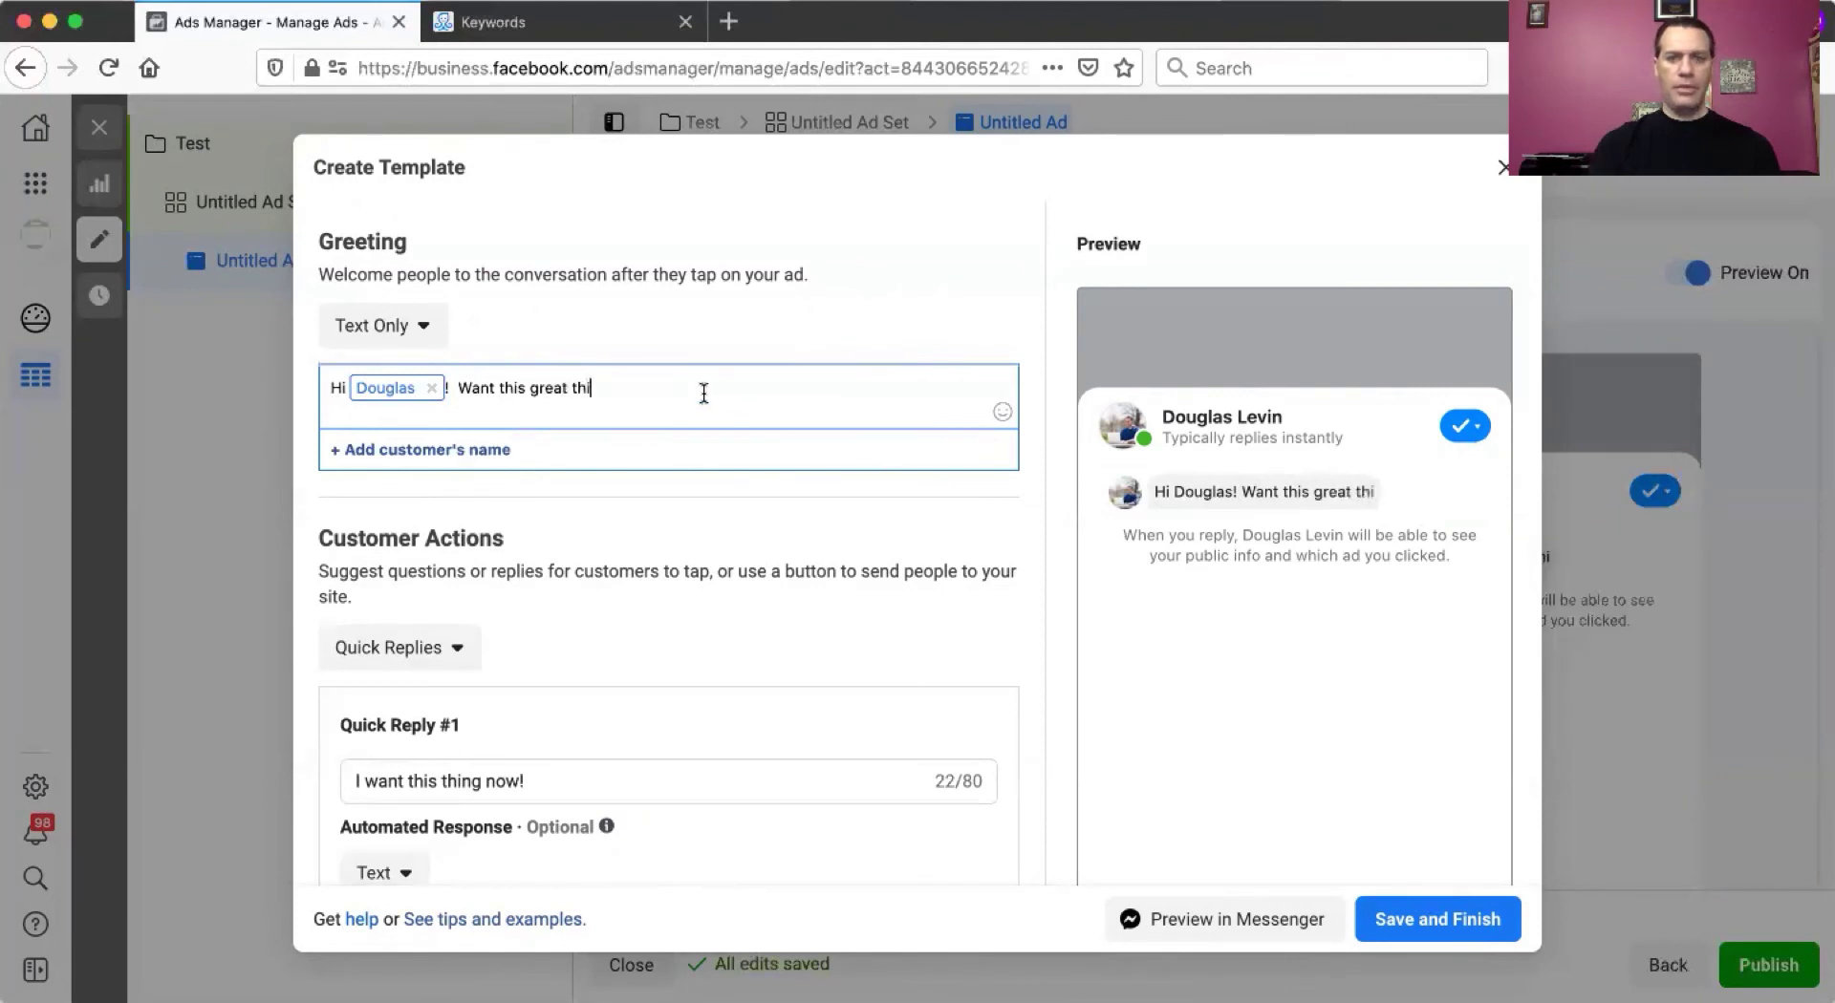
pyautogui.write('ng?')
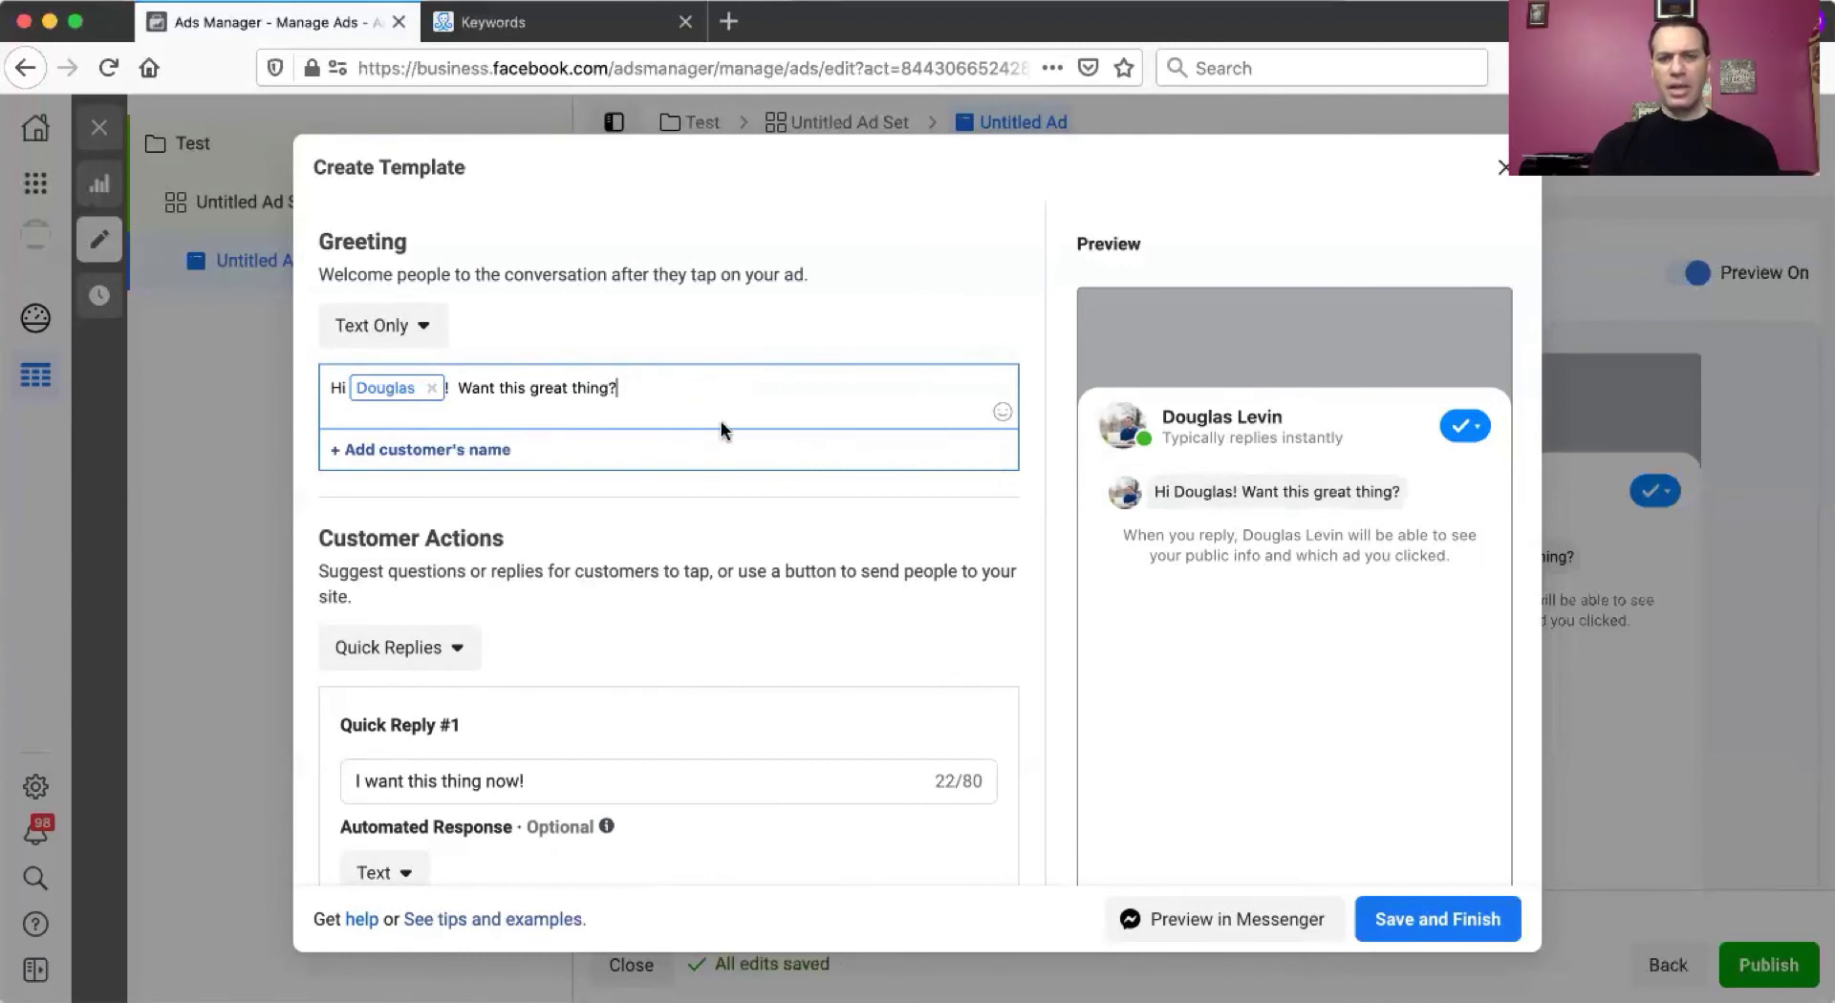
pyautogui.scroll(-2, 565, 665)
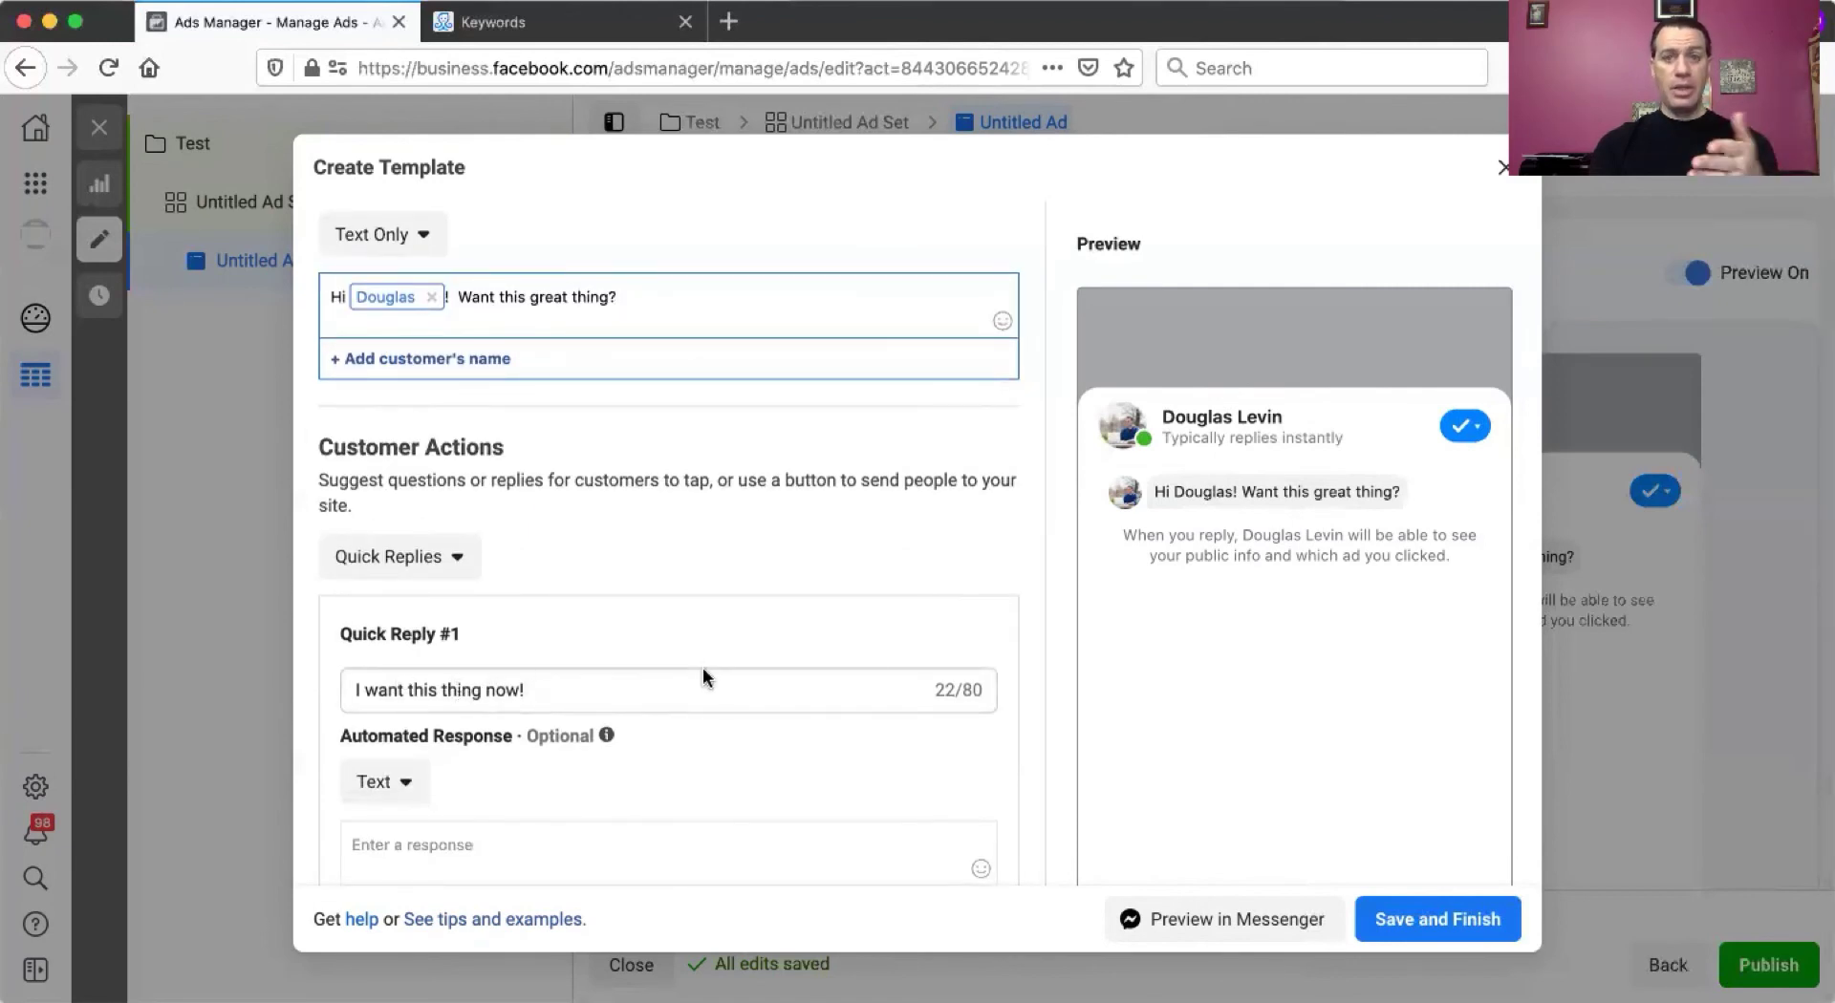
pyautogui.scroll(-5, 1144, 621)
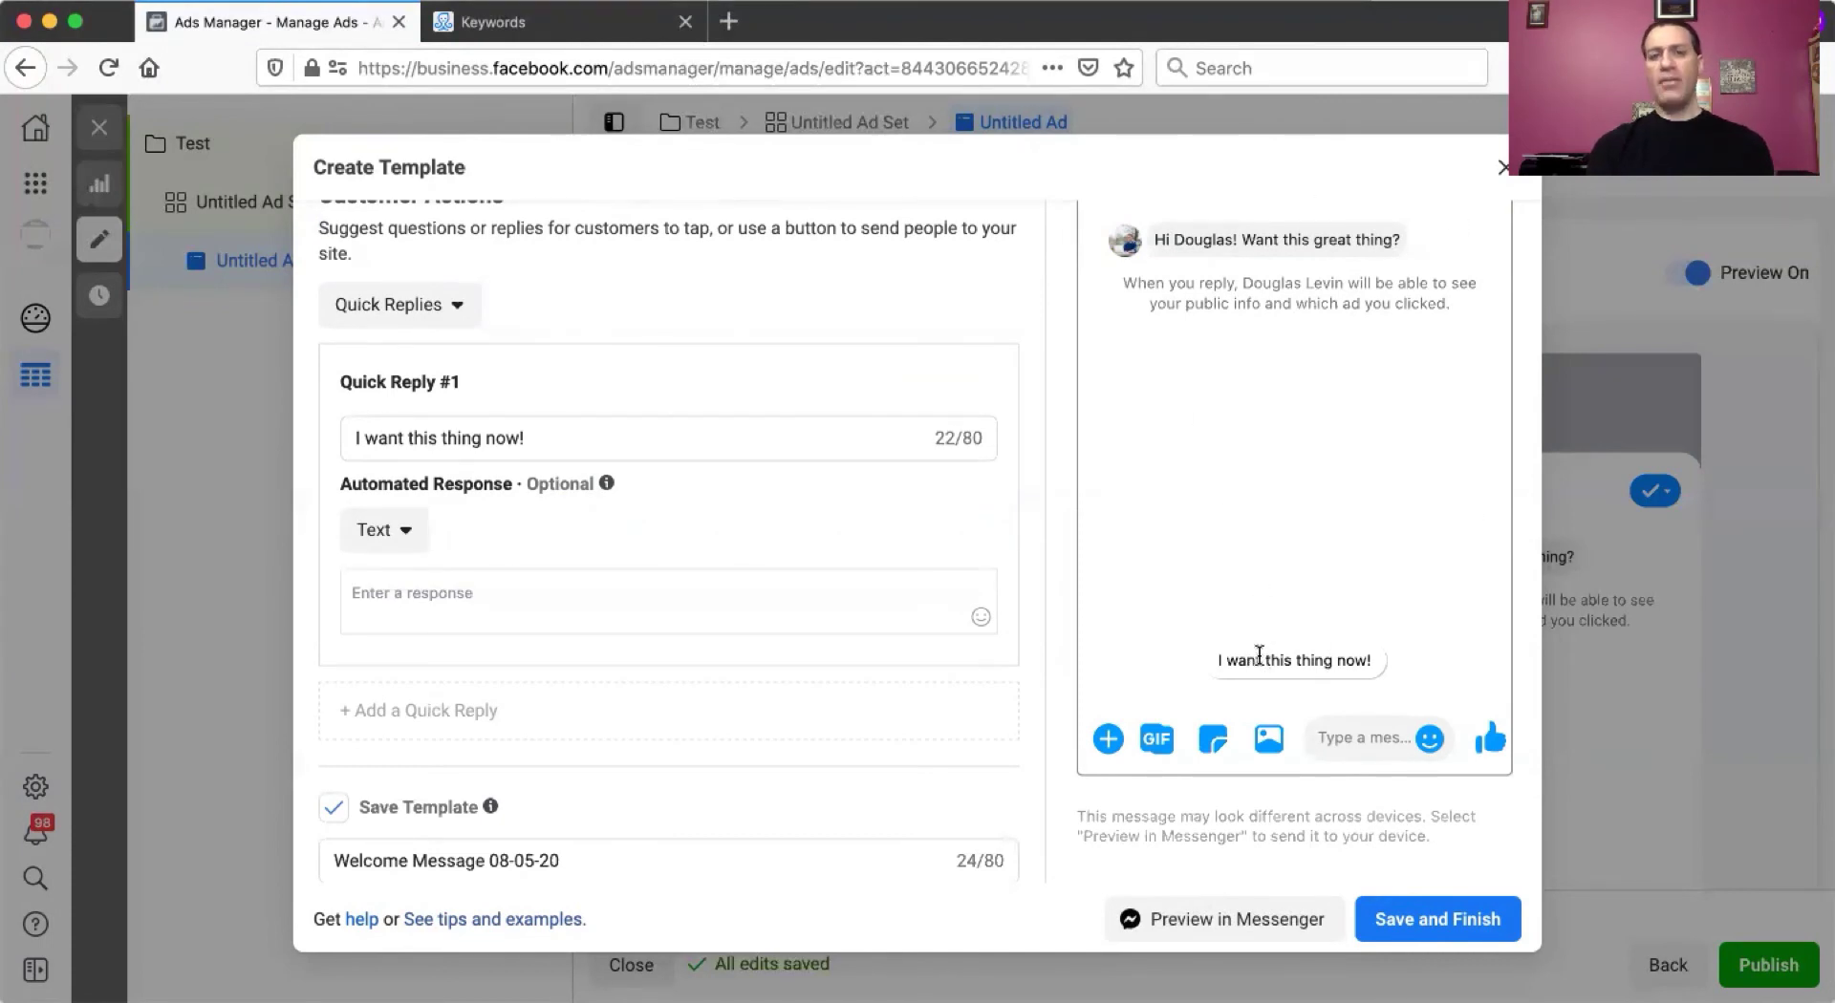
pyautogui.scroll(-1, 683, 614)
# - Save the Welcome Message 08-05-20 template and send a preview of the ad to Messenger
pyautogui.click(1413, 921)
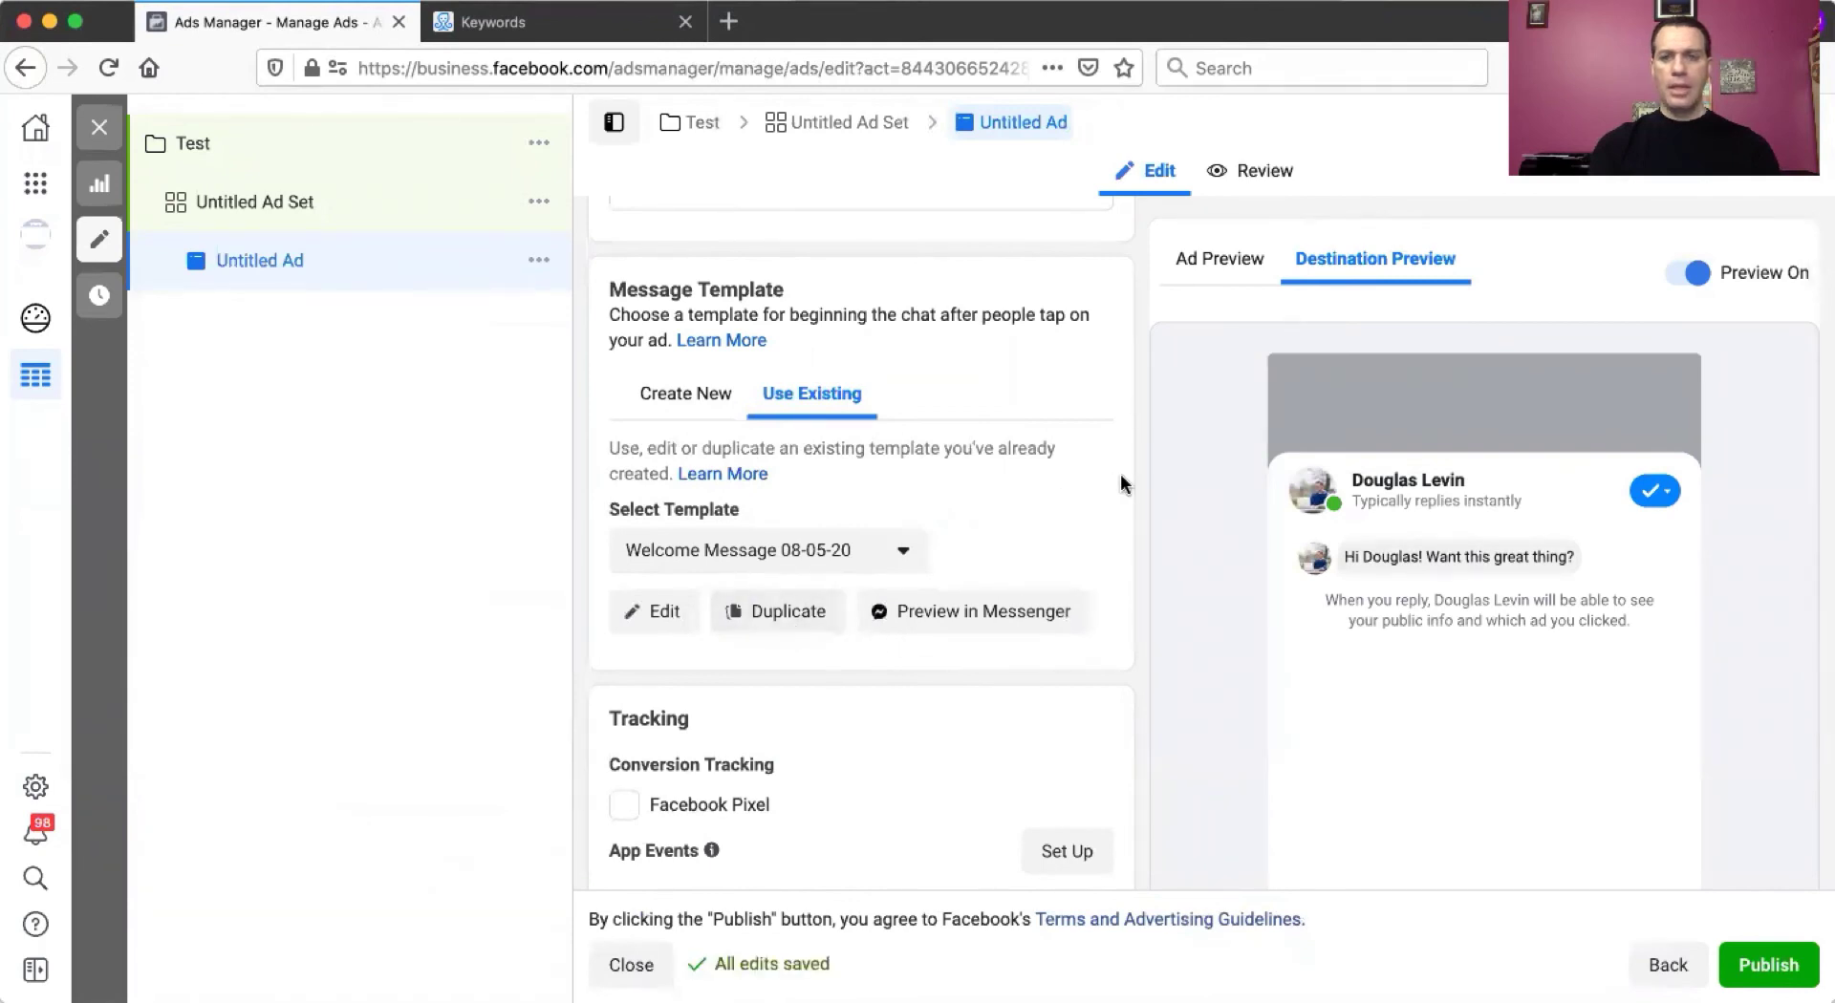
pyautogui.click(977, 615)
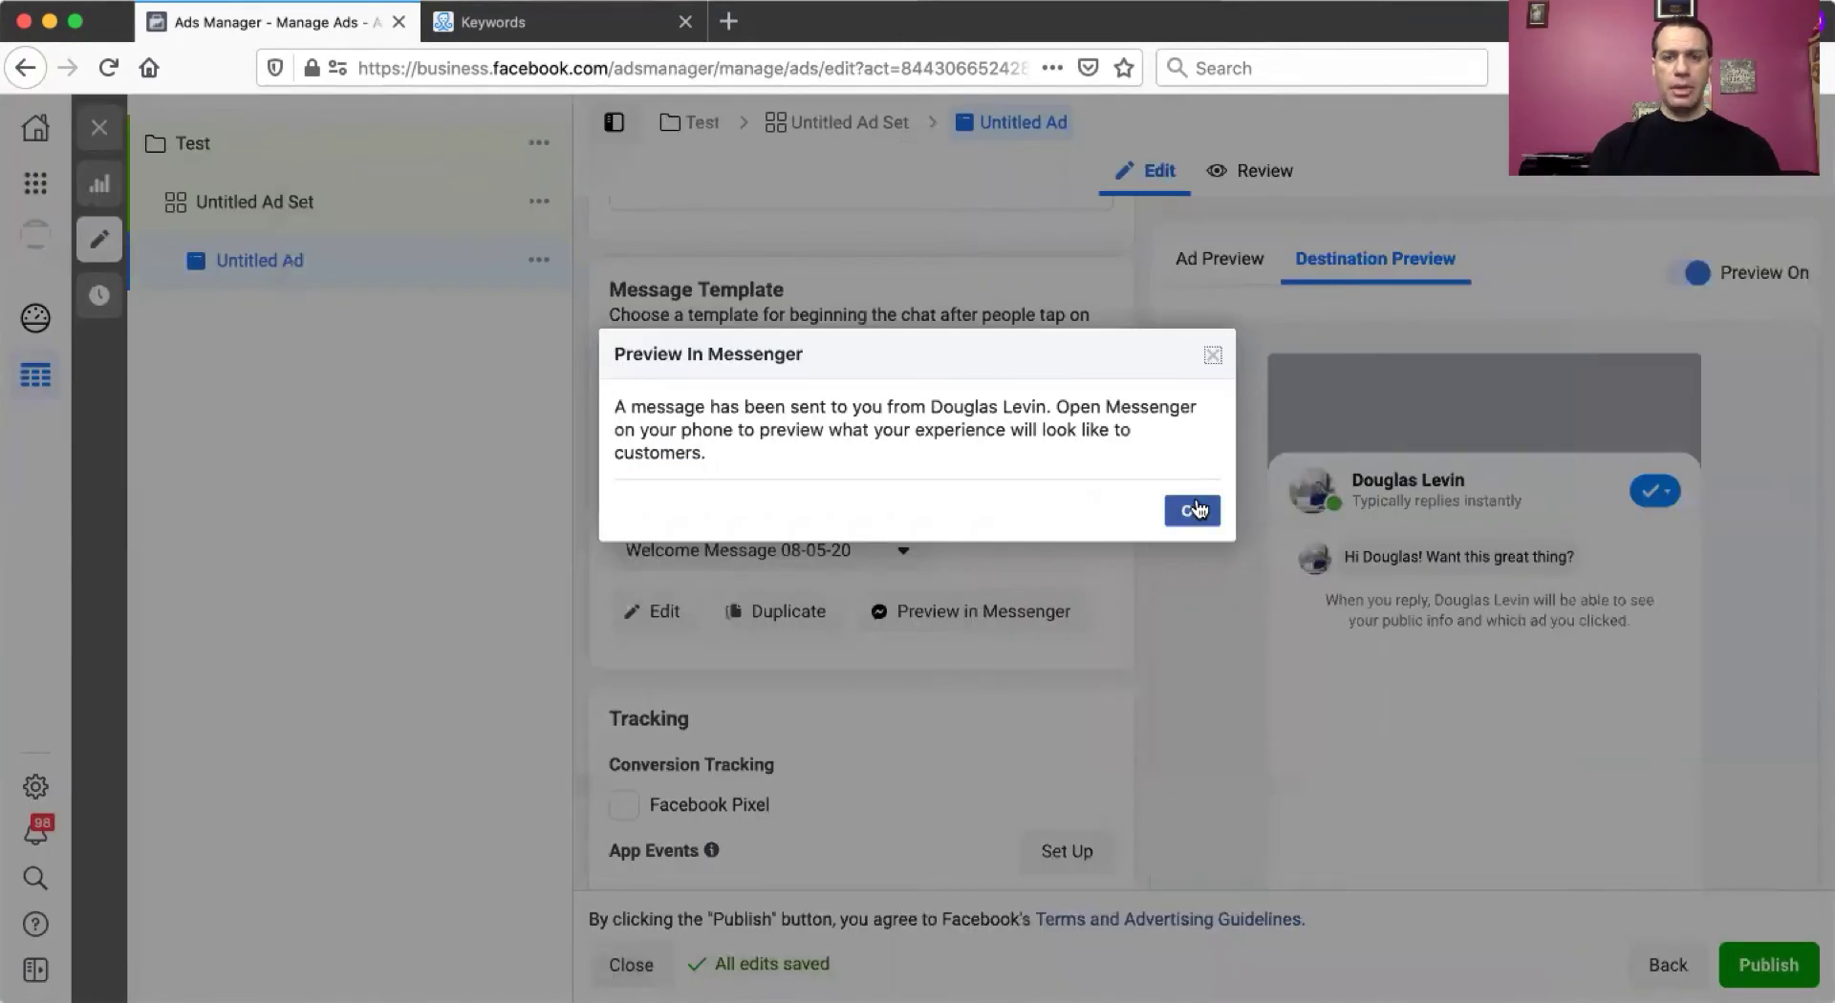
pyautogui.click(1191, 510)
pyautogui.scroll(-3, 1231, 606)
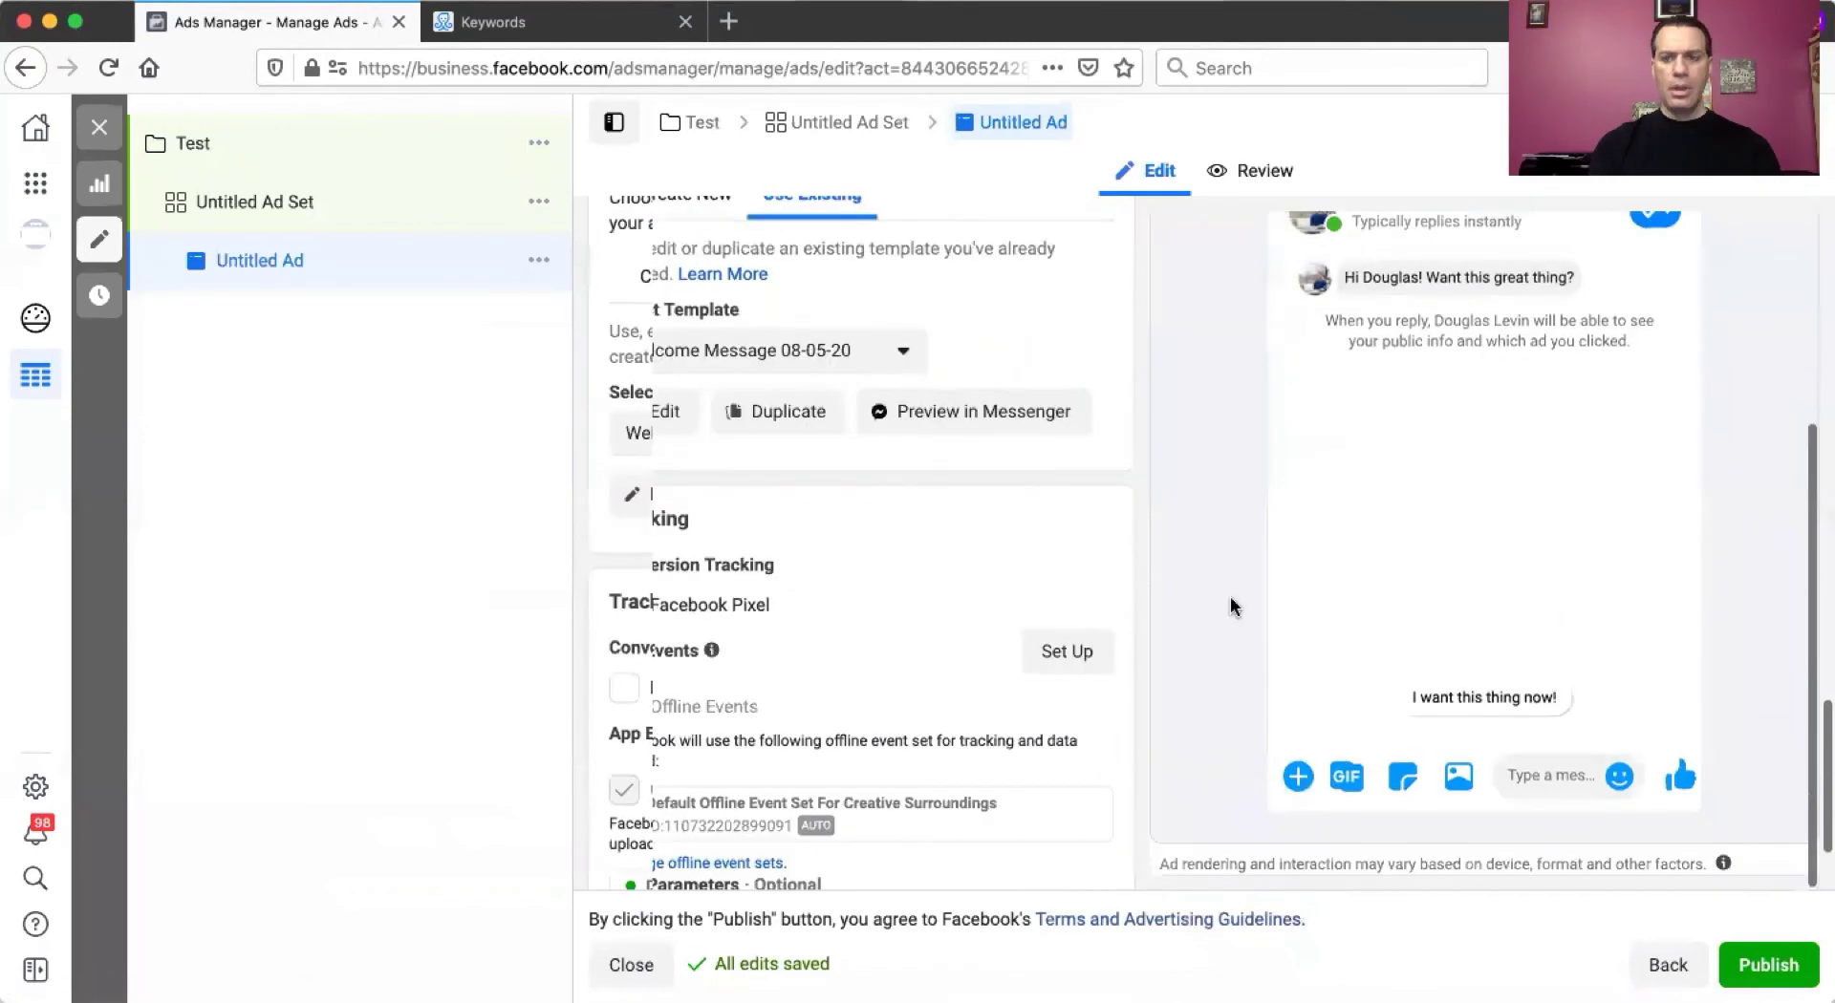
pyautogui.scroll(6, 1231, 607)
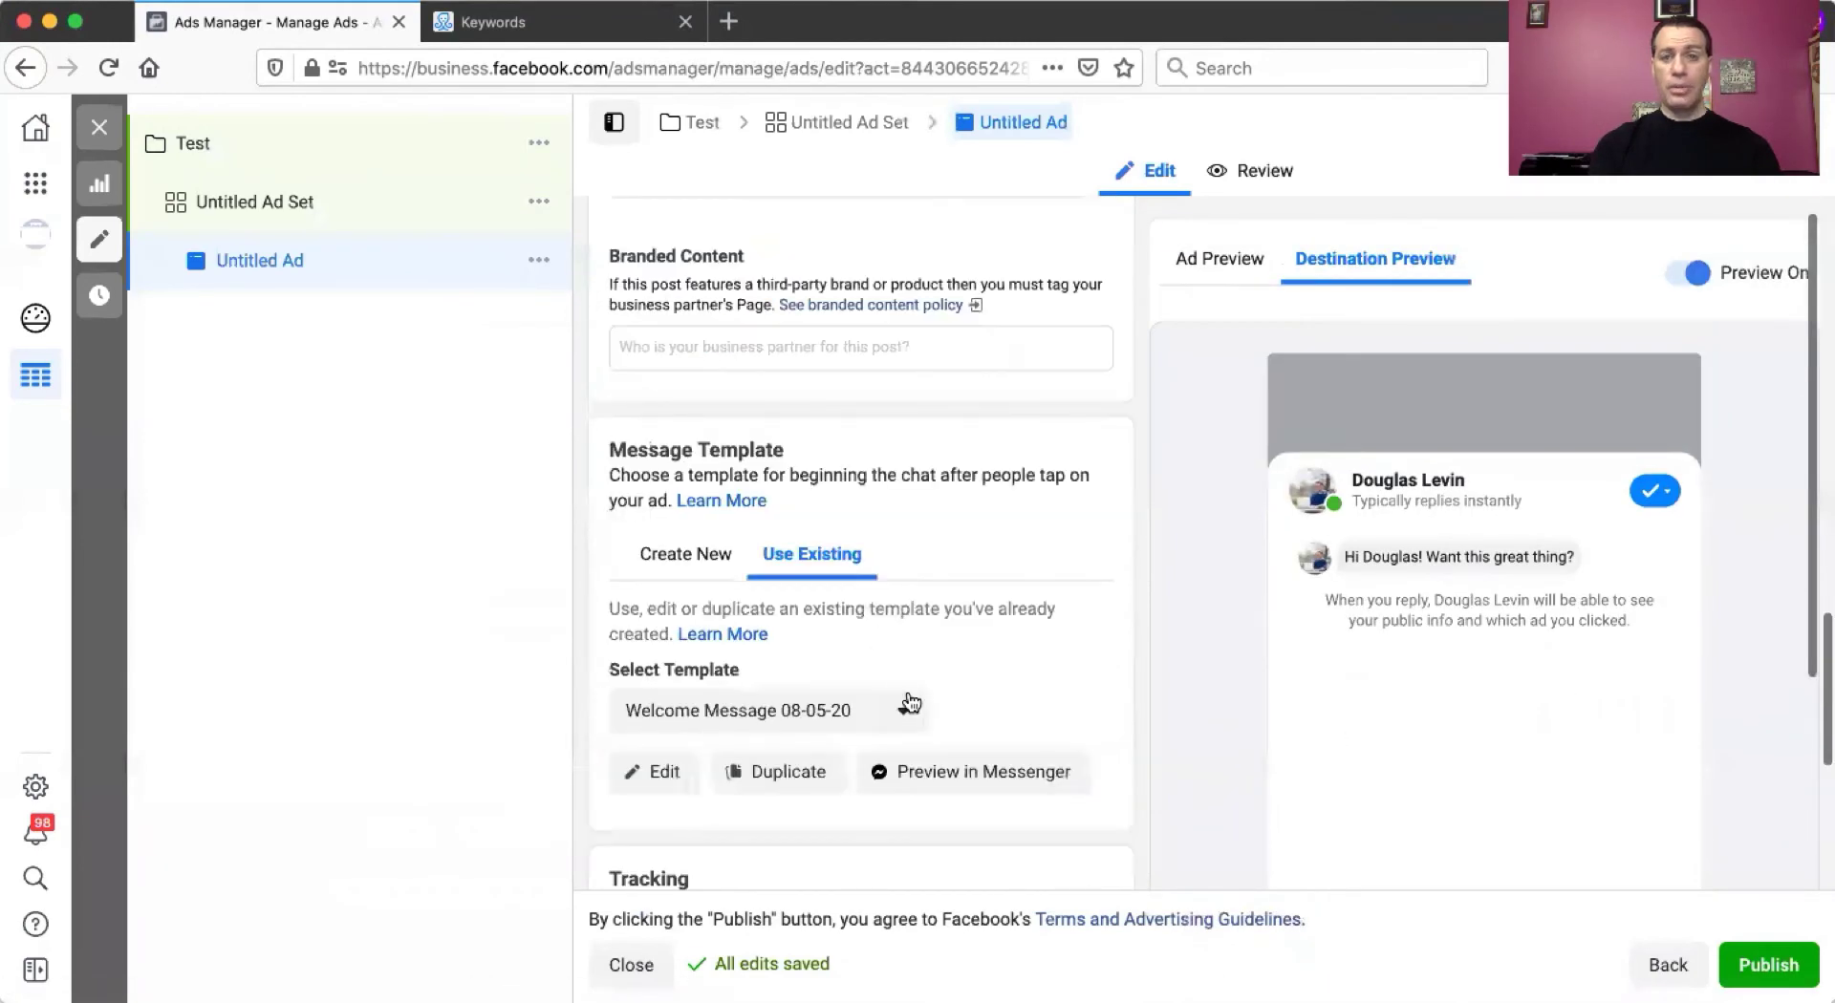